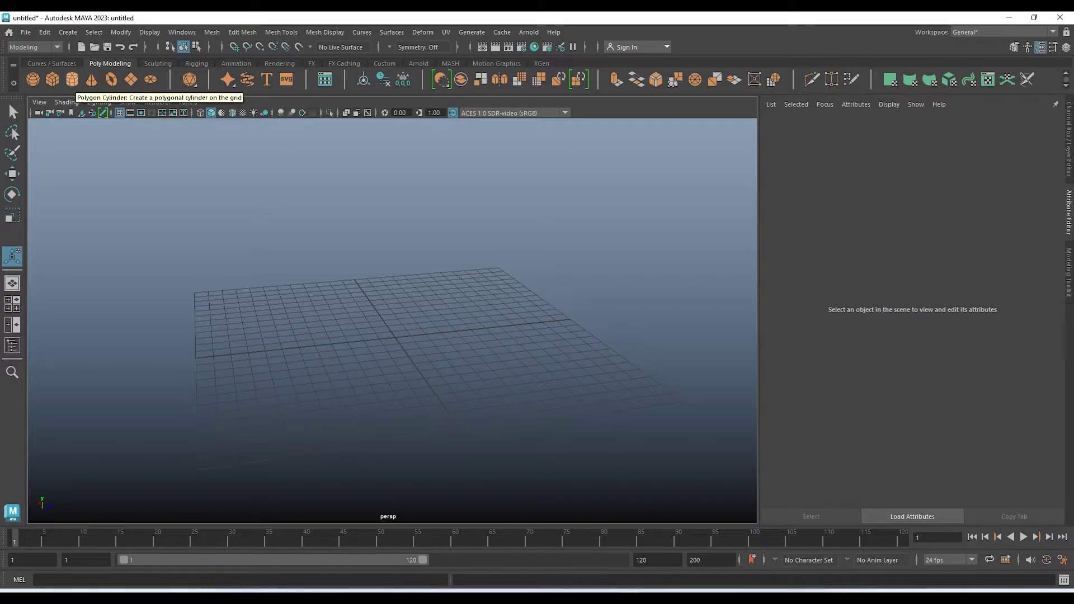
Create a polygon cylinder with radius 2 and height 10
left_click(72, 79)
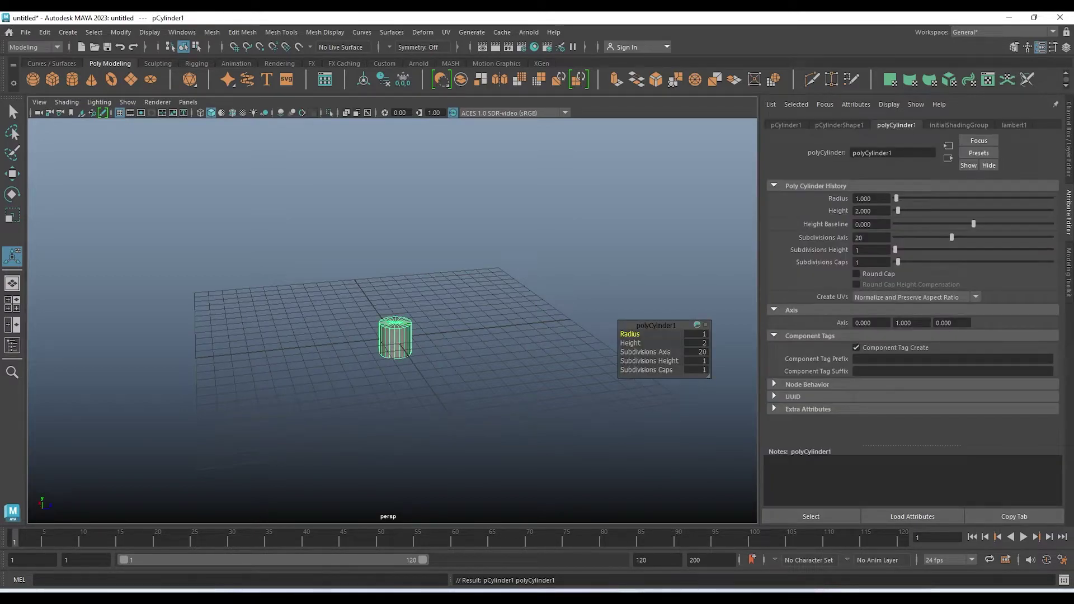
scroll(401, 358, "up", 2)
scroll(401, 358, "up", 4)
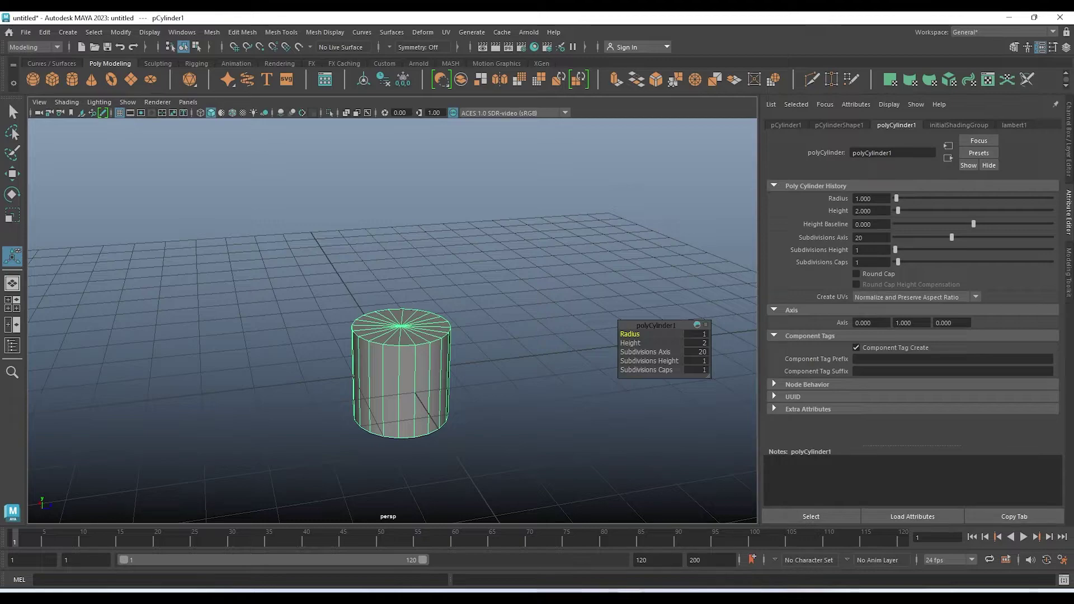
left_click(871, 198)
key("ctrl+a")
type("2")
key("Return")
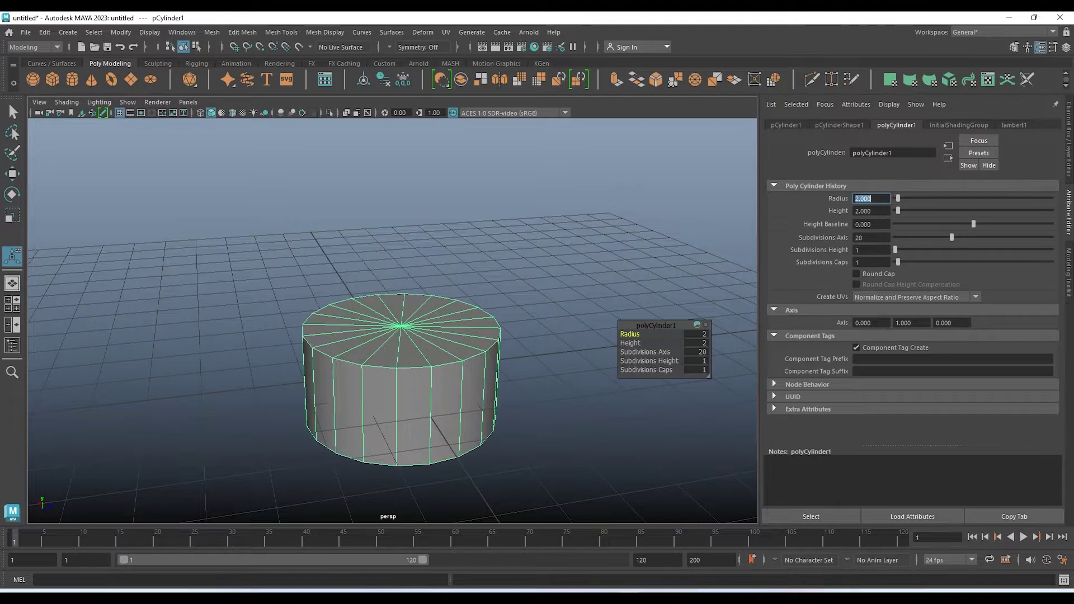
key("Tab")
type("10")
key("Return")
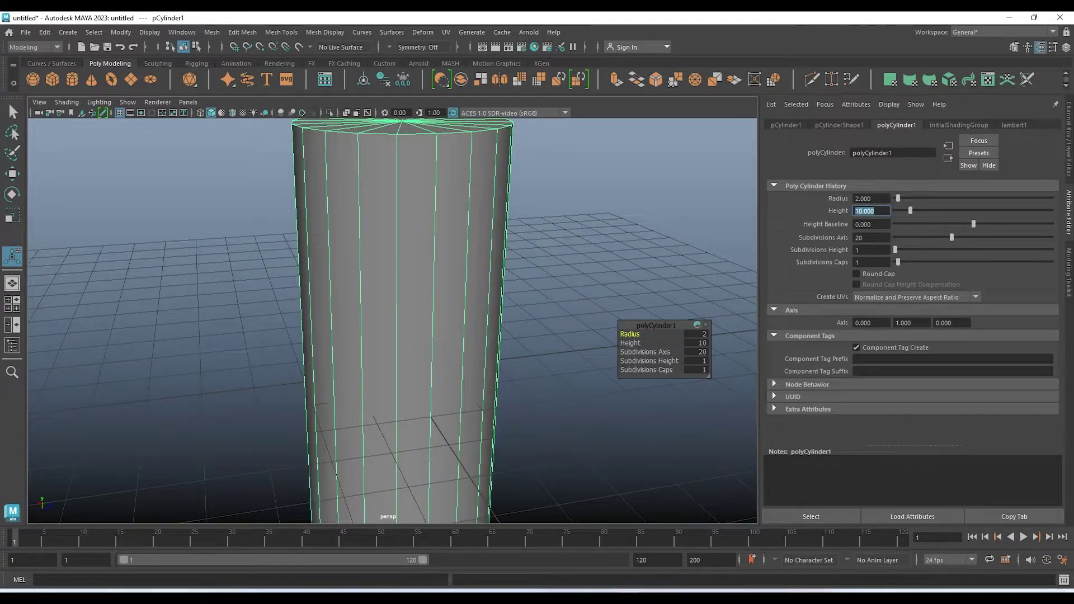
Briefly try a radius of 0.2, then restore the cylinder's radius to 2
scroll(391, 319, "down", 3)
scroll(391, 319, "down", 2)
type("0.2")
key("Return")
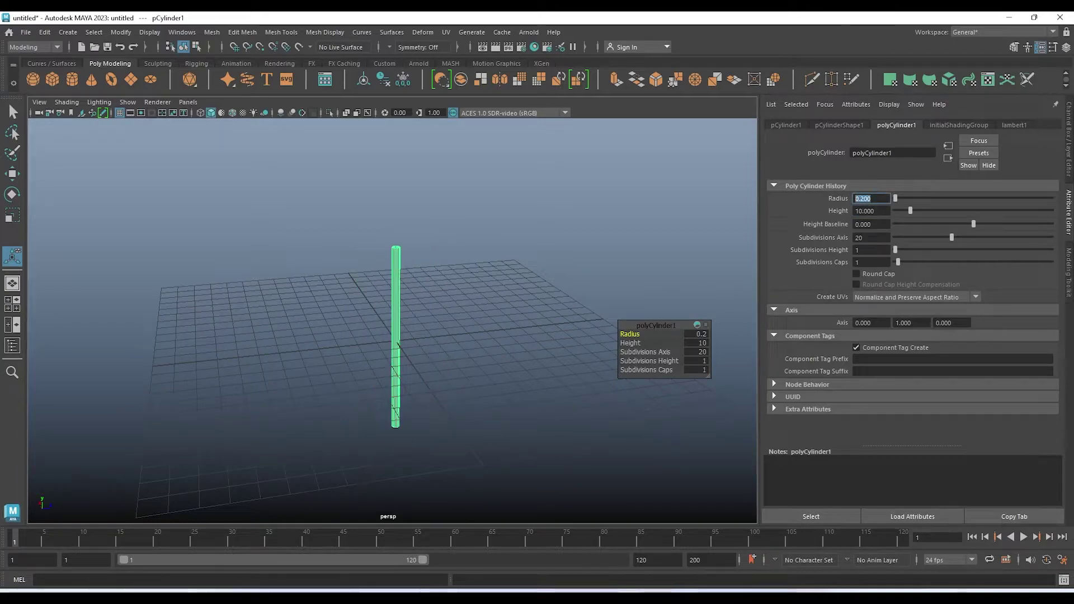
type("2")
key("Return")
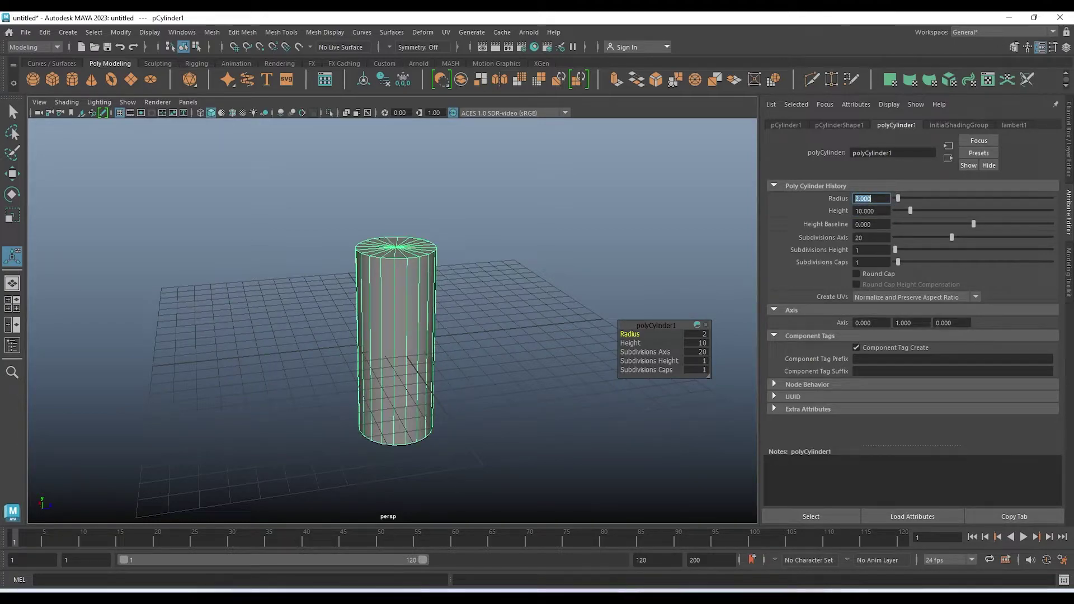
left_click_drag(392, 313, 403, 335, "alt")
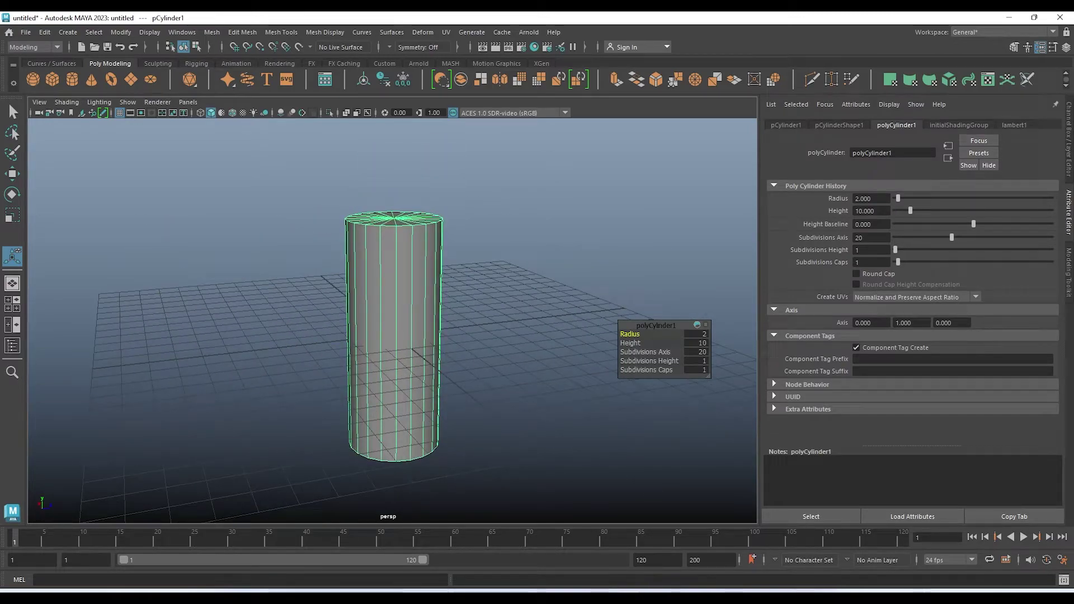
Give the cylinder 12 axis subdivisions, 5 height subdivisions and 0 cap subdivisions
key("Tab")
key("Tab")
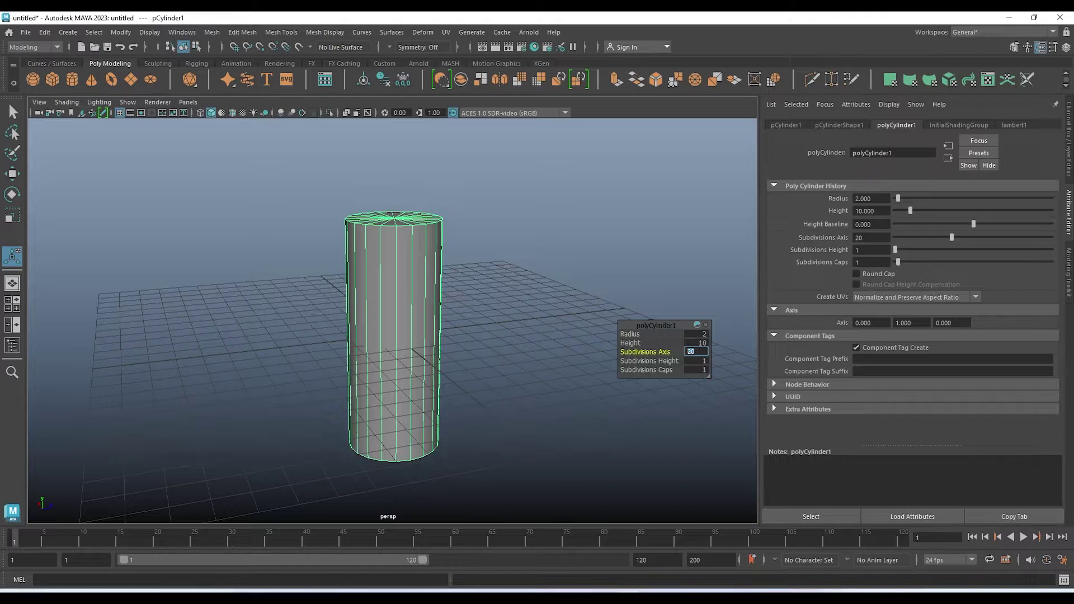
type("12")
type("13")
key("Return")
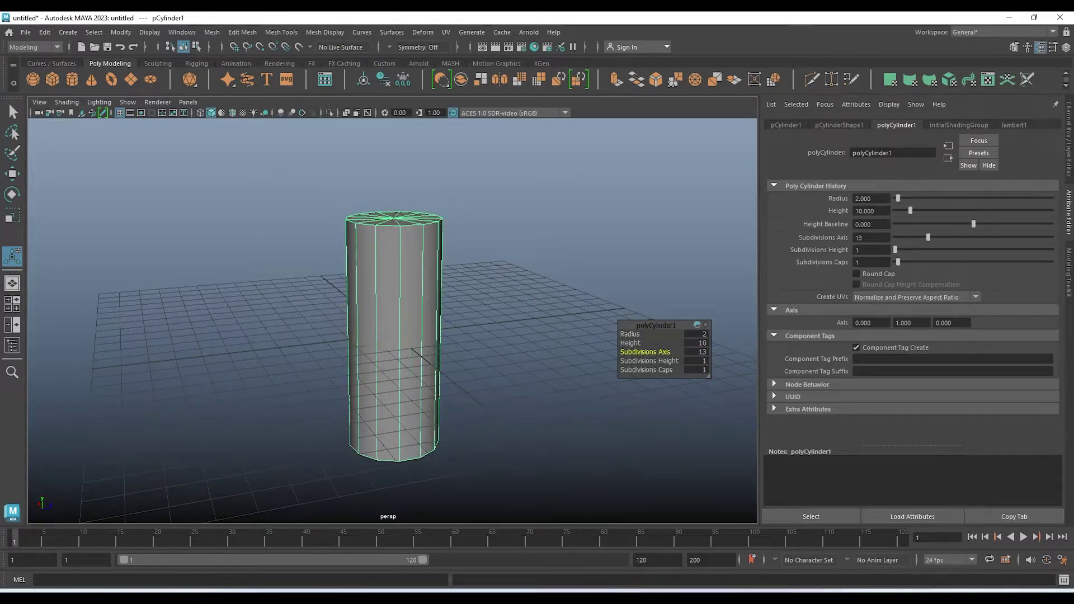
left_click_drag(392, 252, 402, 313, "alt")
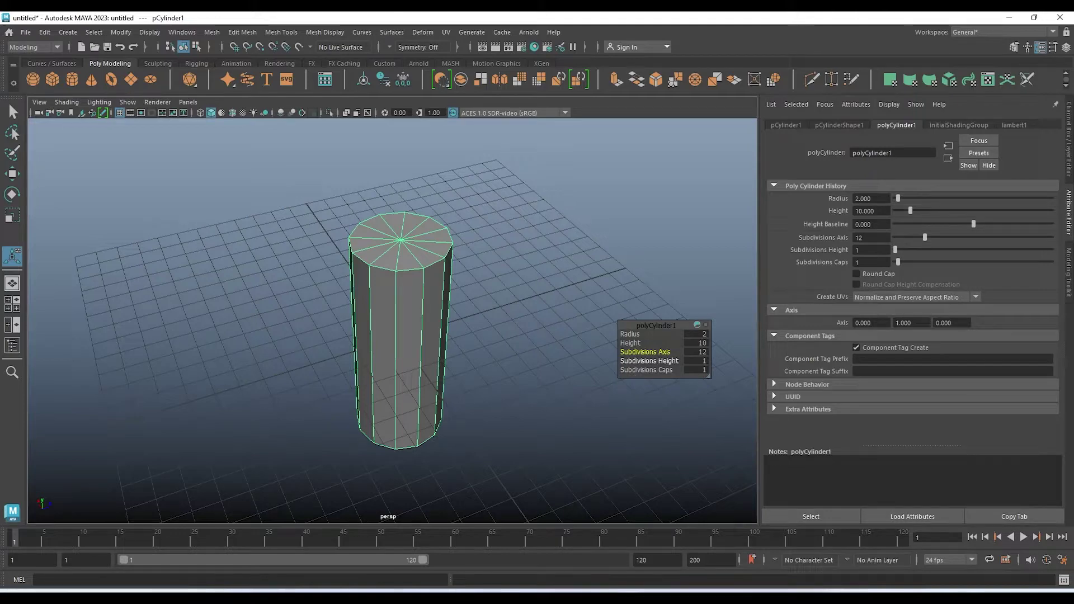
left_click(649, 360)
left_click(697, 361)
type("5")
key("Return")
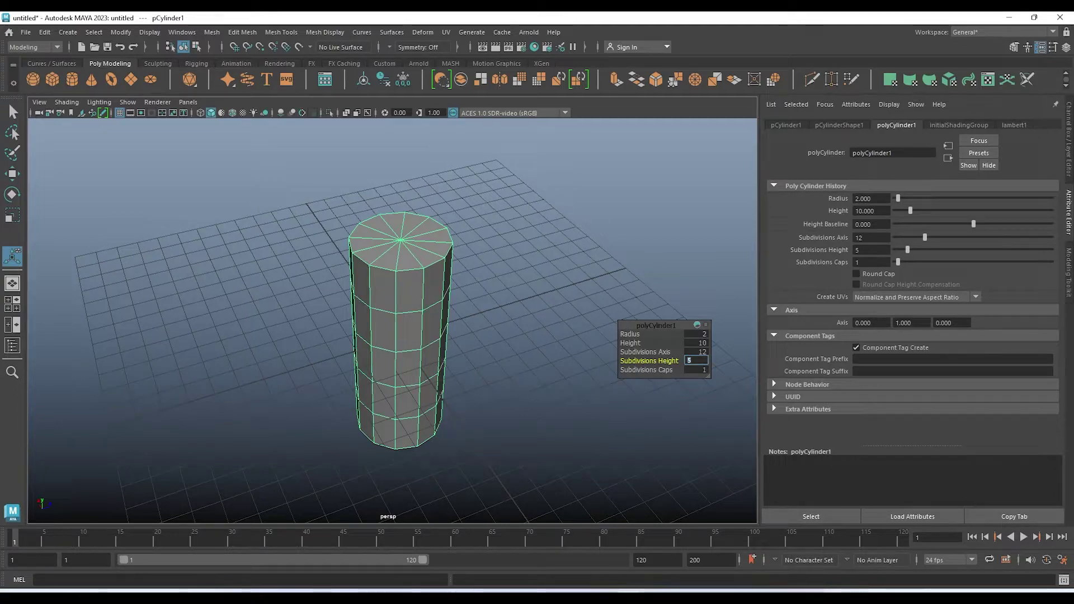
key("Tab")
type("0")
key("Return")
mouse_move(391, 251)
left_mouse_down("alt")
mouse_move(403, 168)
mouse_move(391, 280)
mouse_move(392, 235)
left_mouse_up("alt")
key("w")
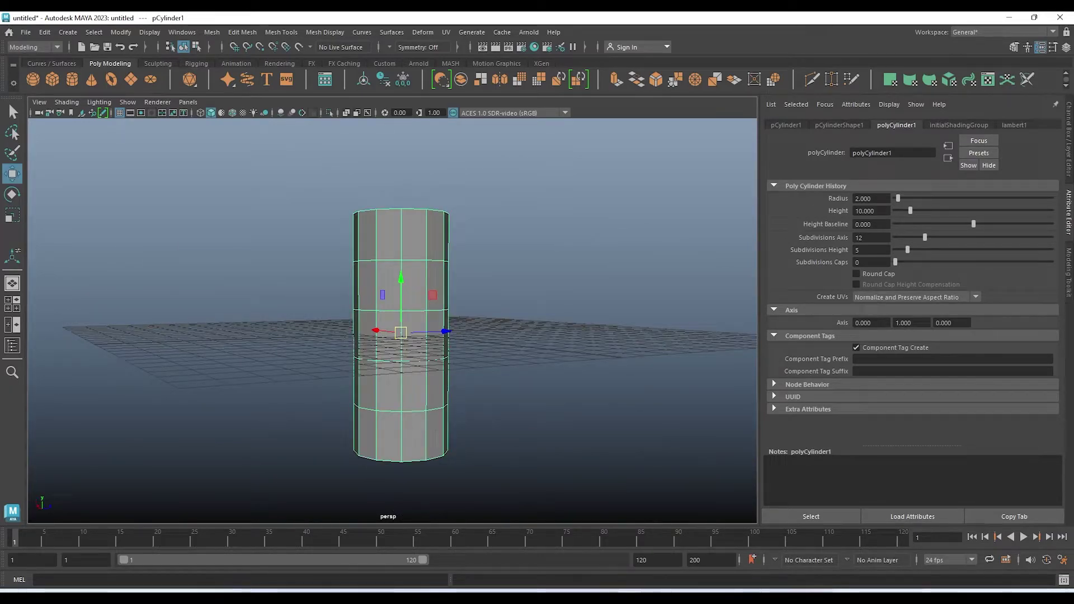
Raise the cylinder to Translate Y 5 in the Channel Box and frame it
left_click_drag(401, 291, 400, 162)
key("ctrl+z")
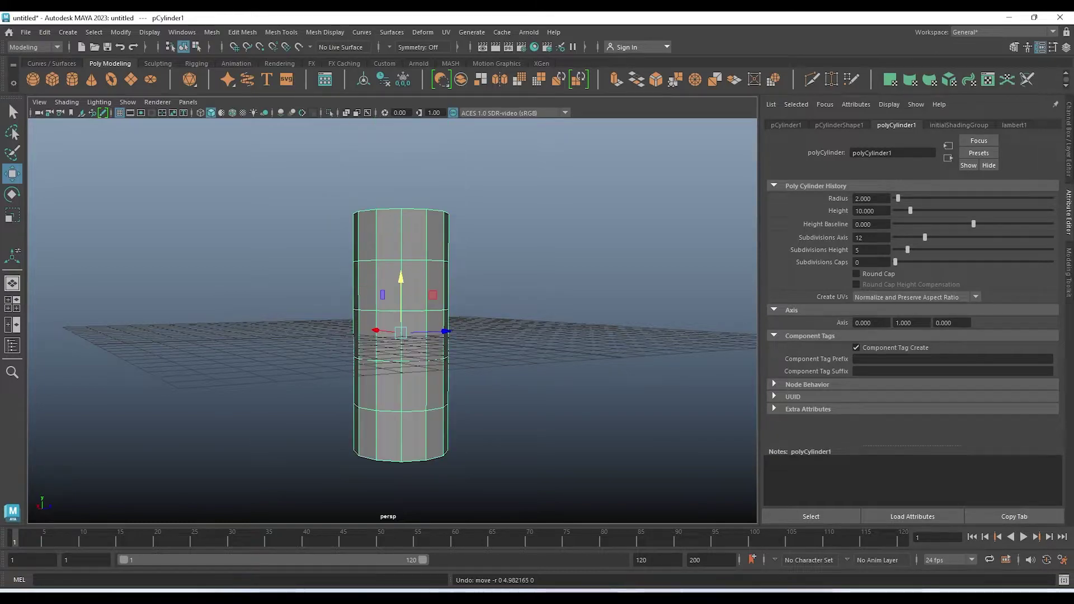
key("ctrl+a")
left_click(1039, 144)
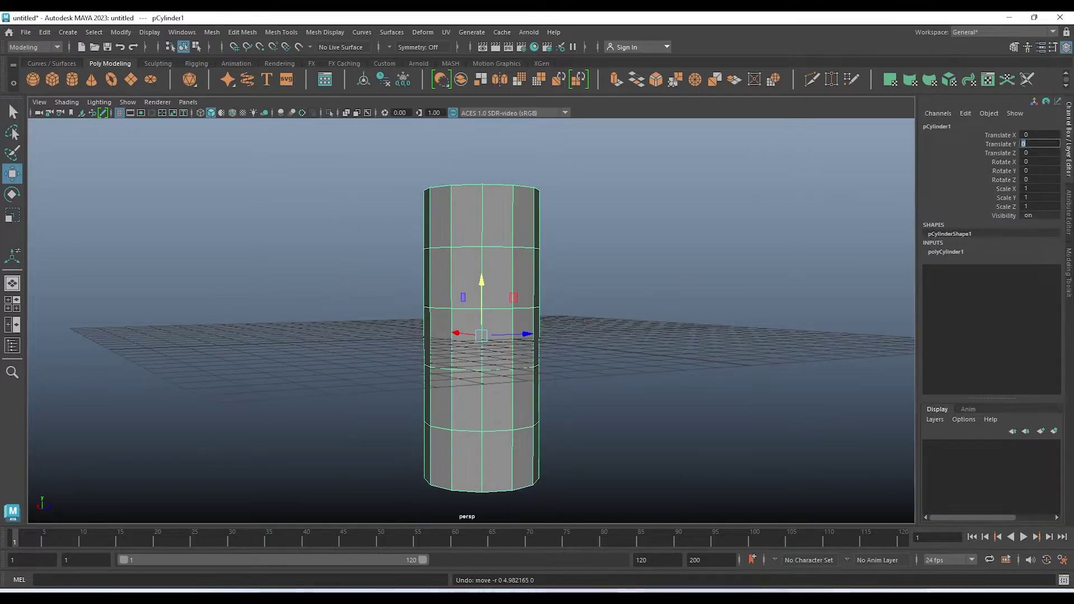
type("5")
key("Return")
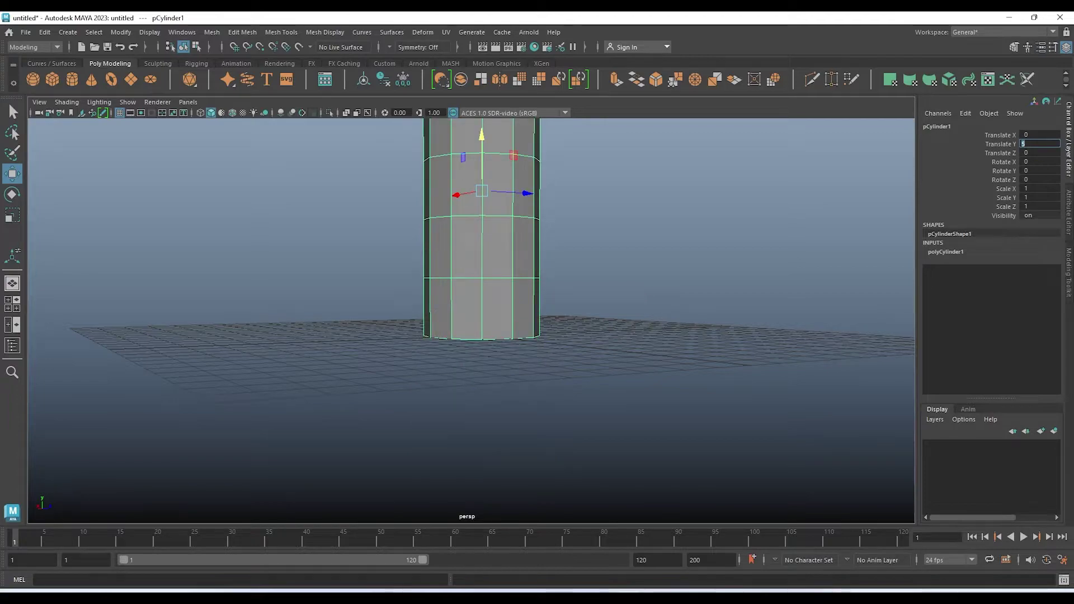
key("f")
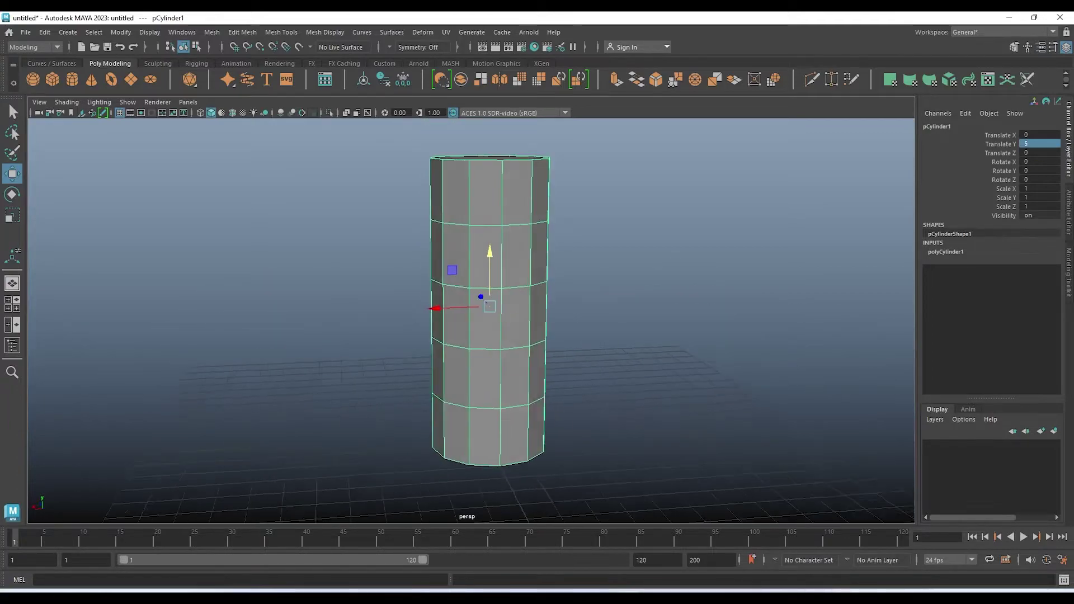
left_click_drag(470, 224, 492, 363, "alt")
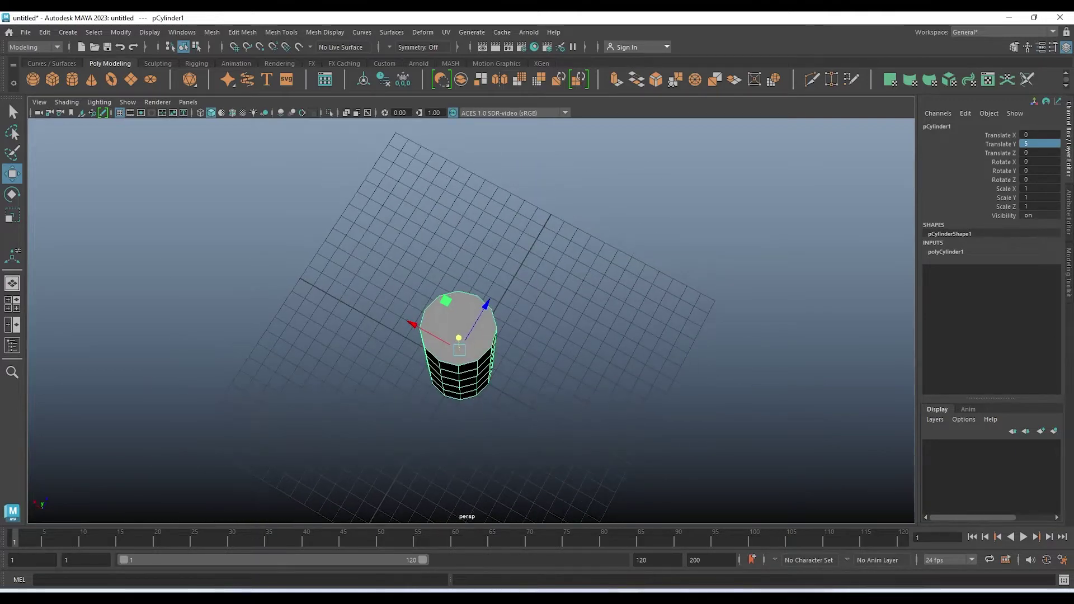
Change the cylinder's radius to 3, after briefly trying 5
key("ctrl+a")
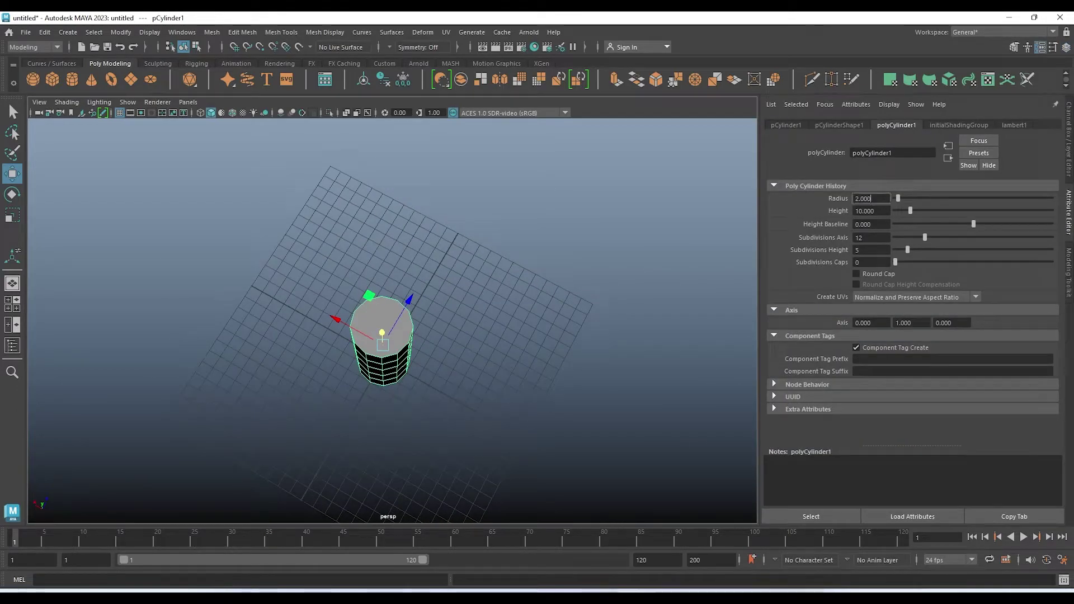
double_click(871, 198)
type("5")
key("Return")
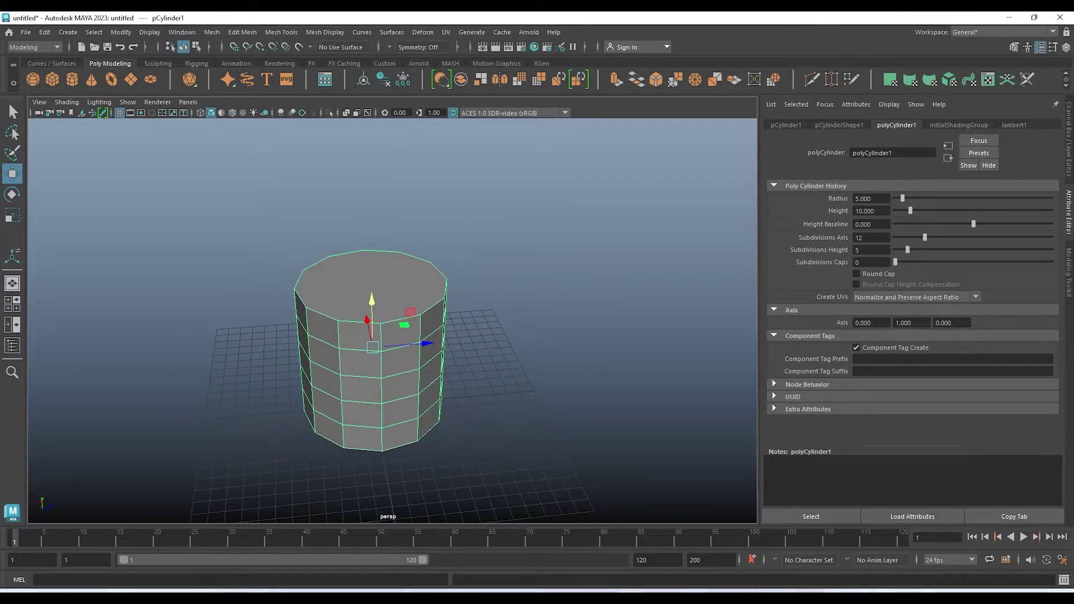
left_click(872, 199)
key("shift+Left")
key("shift+Left")
key("shift+Left")
type("3")
key("Return")
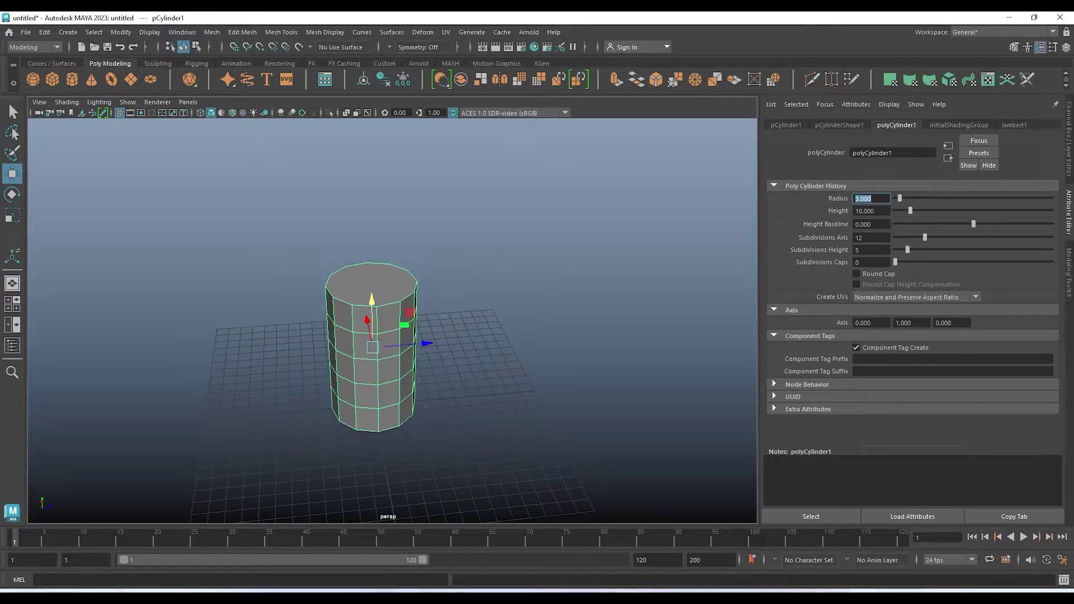
mouse_move(392, 314)
left_mouse_down("alt")
mouse_move(391, 358)
mouse_move(436, 335)
mouse_move(391, 358)
mouse_move(391, 341)
left_mouse_up("alt")
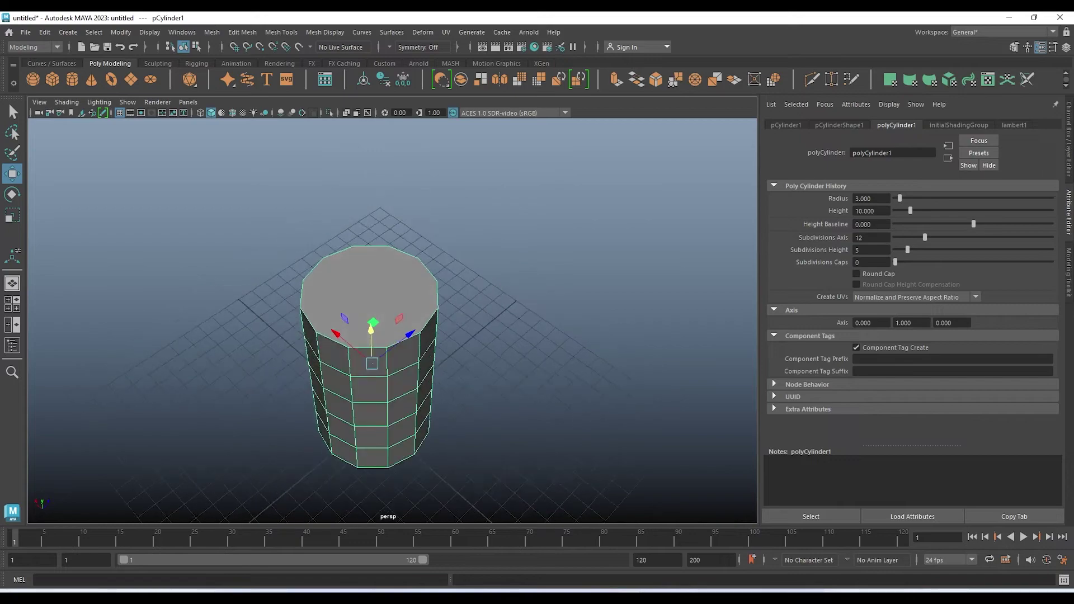
Select the cylinder's top face in Face mode and delete it
scroll(391, 335, "up", 1)
scroll(391, 336, "up", 2)
right_click(425, 255)
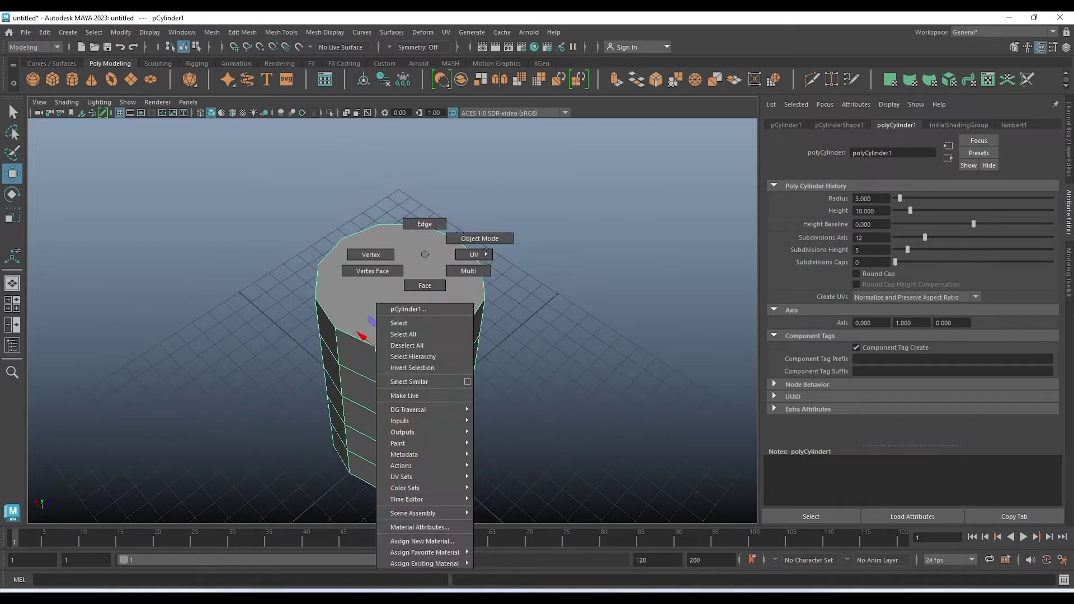
left_click(425, 283)
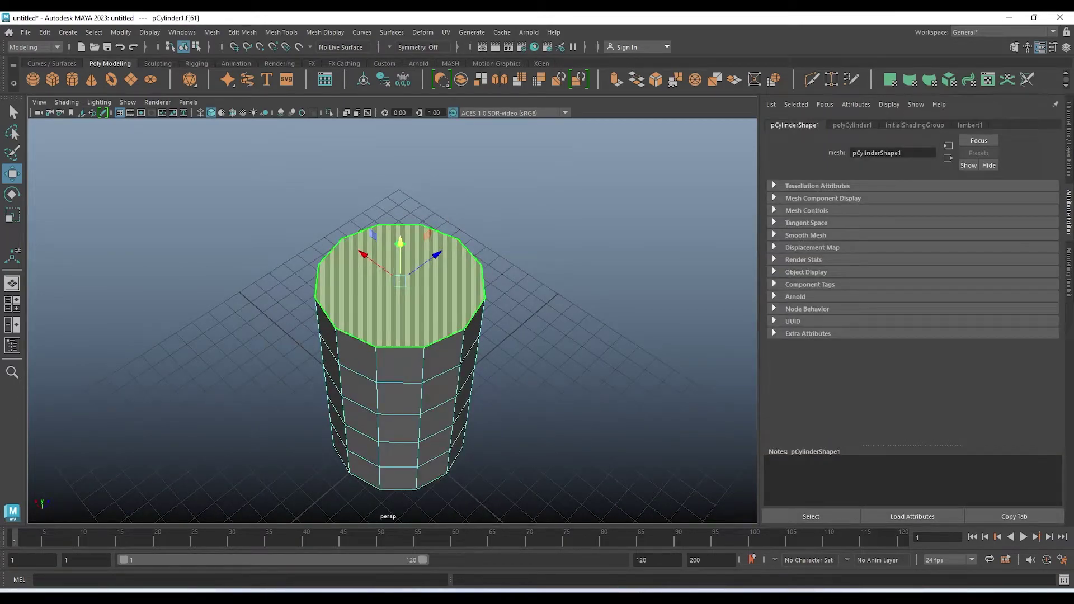
key("Delete")
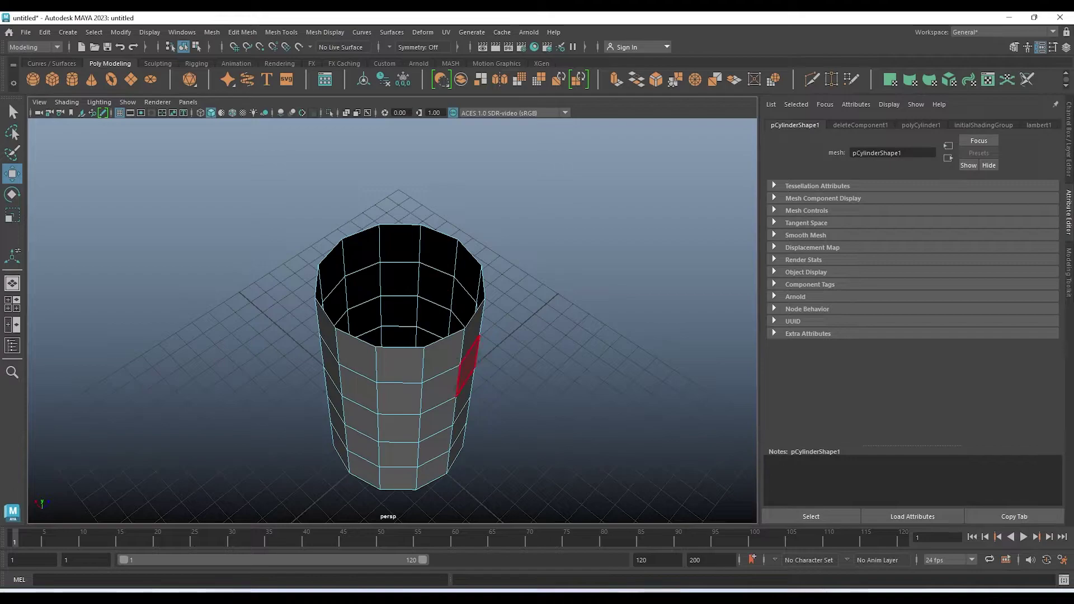
mouse_move(391, 364)
left_mouse_down("alt")
mouse_move(391, 207)
mouse_move(369, 358)
mouse_move(347, 358)
mouse_move(391, 330)
mouse_move(403, 240)
left_mouse_up("alt")
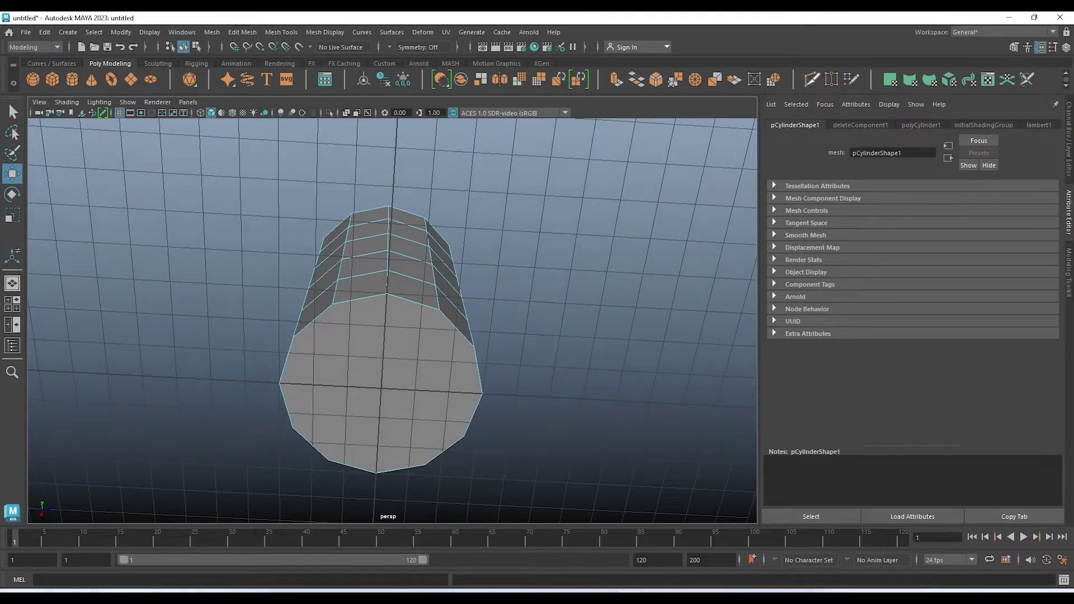
Multi-Cut a first edge vertically across the cylinder's bottom cap
left_click(812, 79)
left_click_drag(445, 335, 446, 308, "alt")
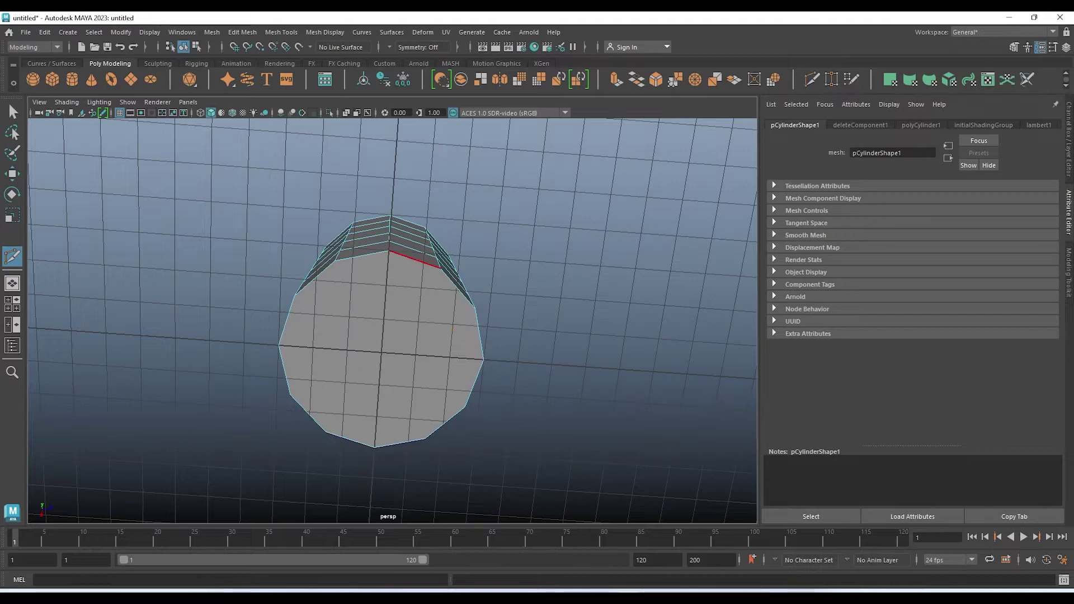
left_click(389, 251)
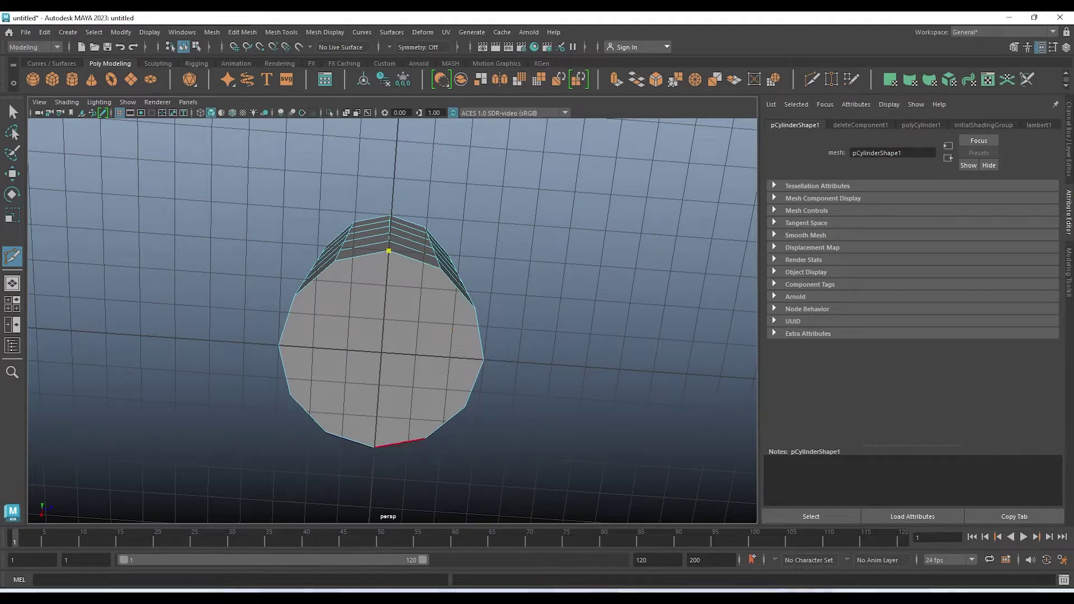
left_click(375, 448)
key("Return")
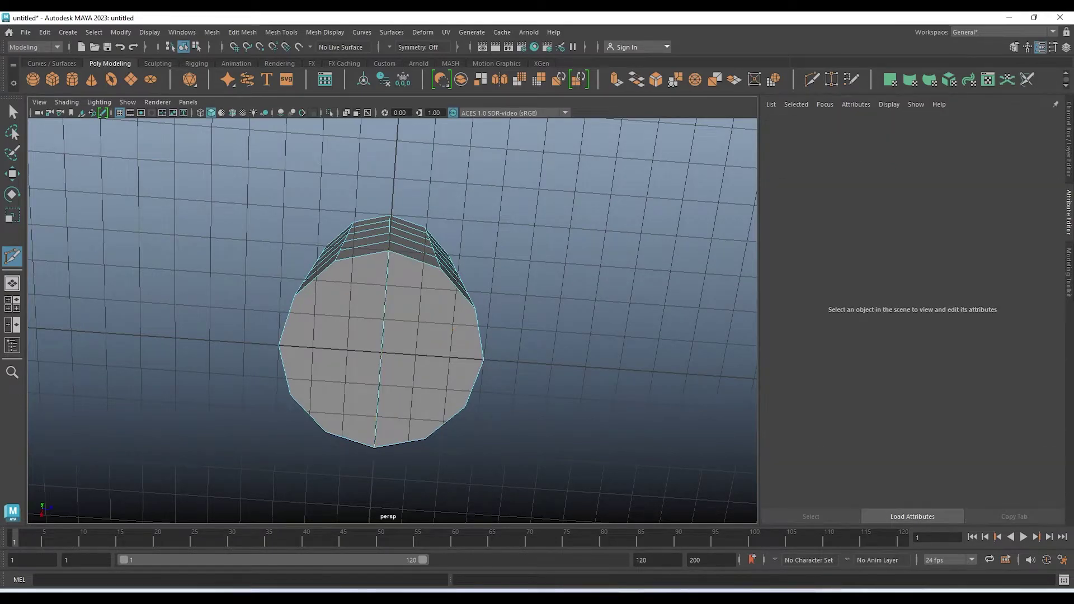
Cut further edges across the bottom cap between opposite vertices through its centre
left_click(290, 394)
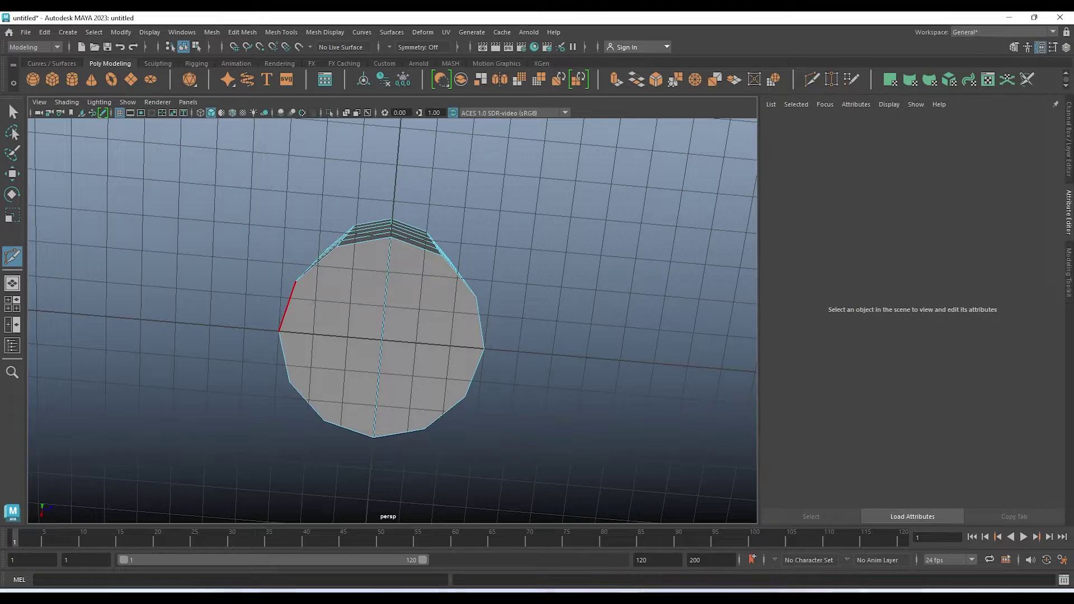
left_click(296, 281)
left_click(476, 297)
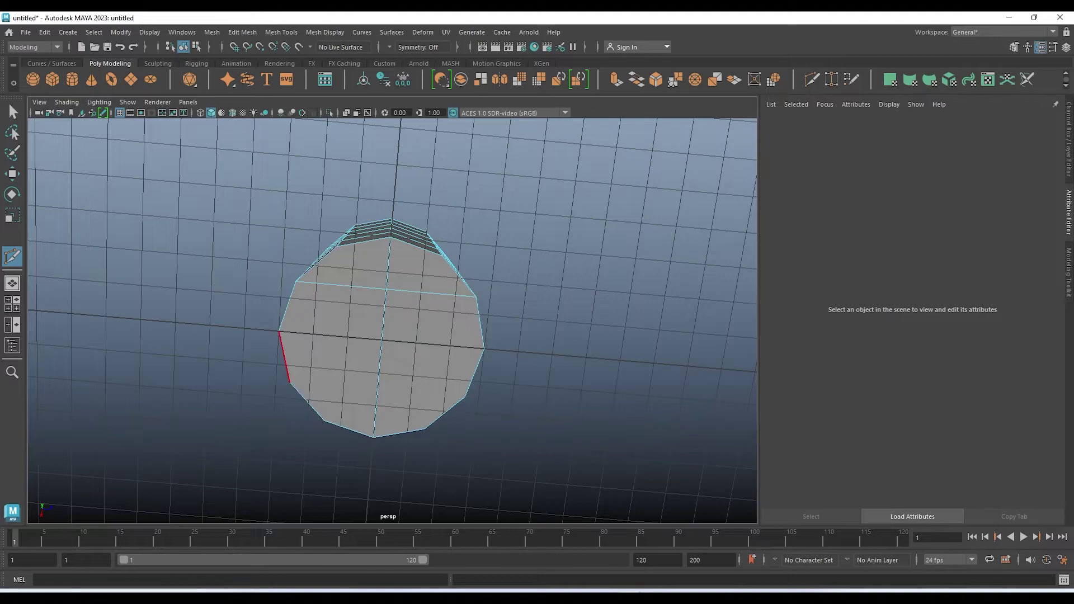
left_click(290, 383)
left_click(465, 397)
key("Return")
left_click(280, 331)
left_click(483, 348)
key("Return")
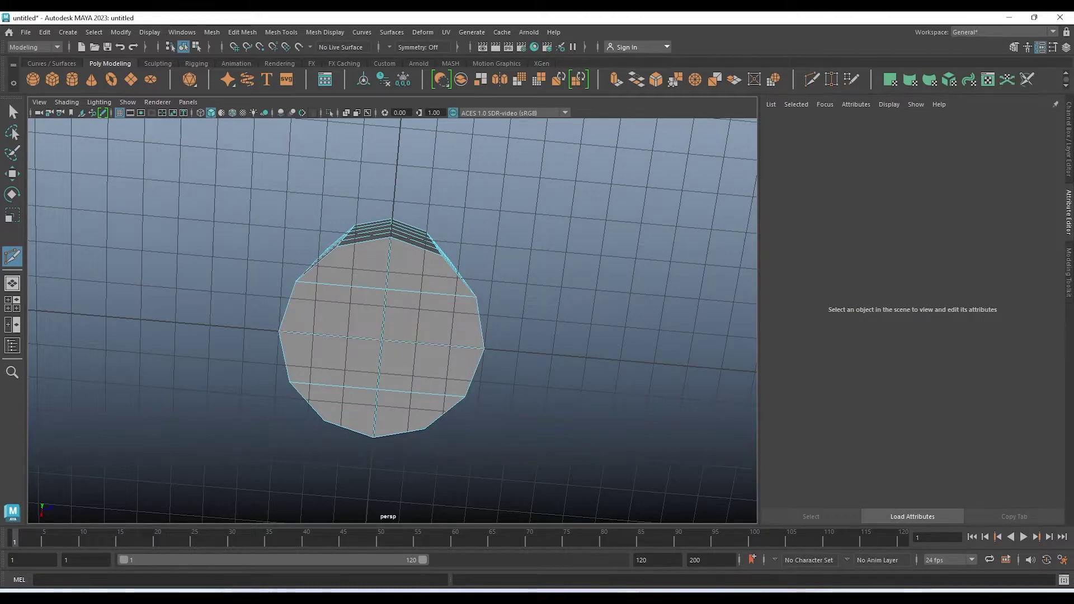
left_click(382, 339)
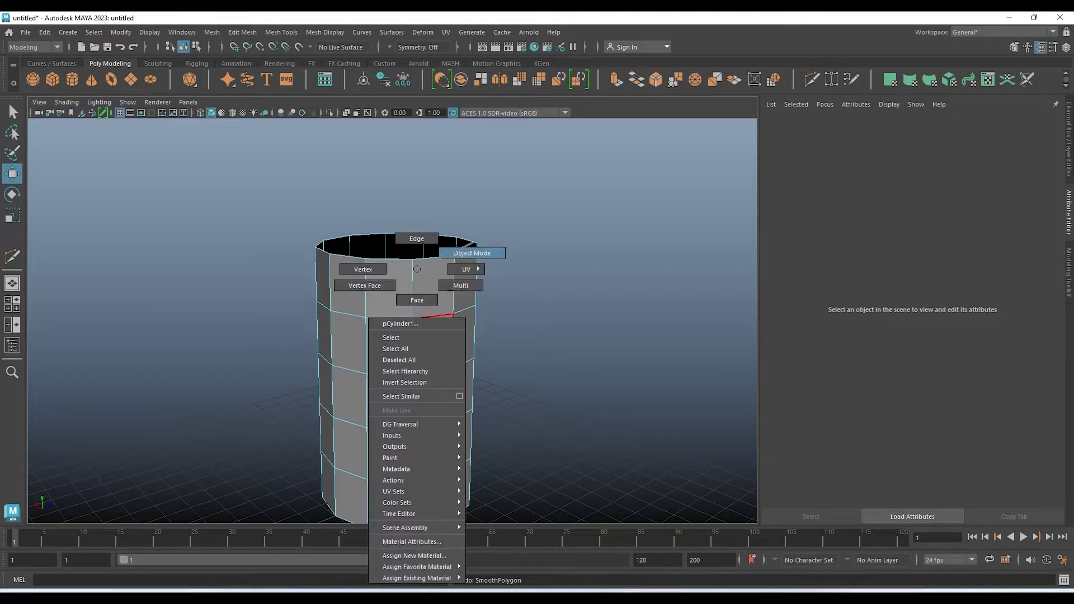
right_click_drag(417, 268, 472, 251)
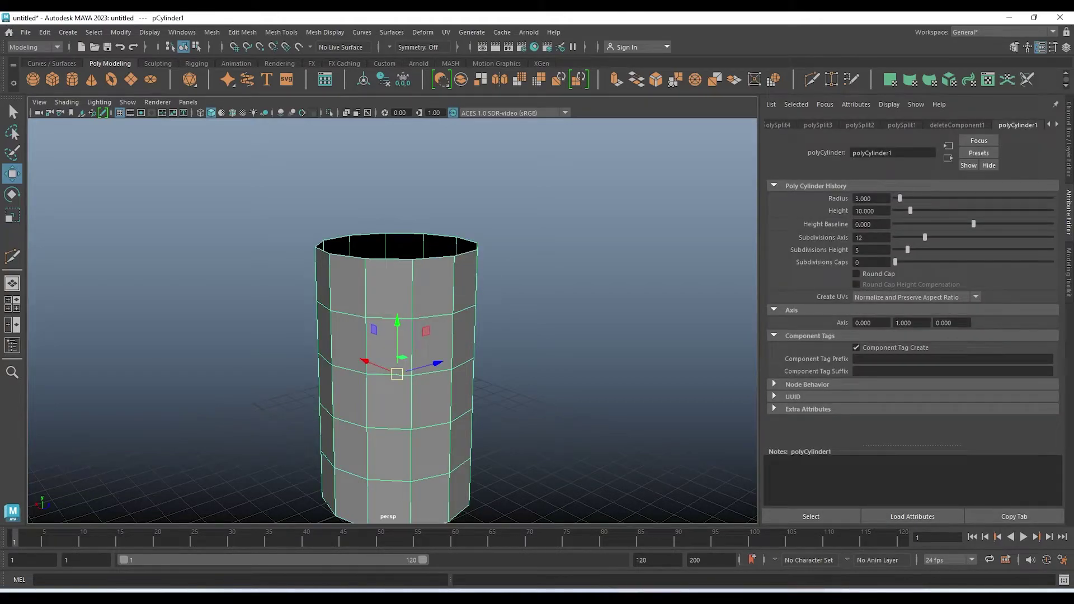
left_click(211, 32)
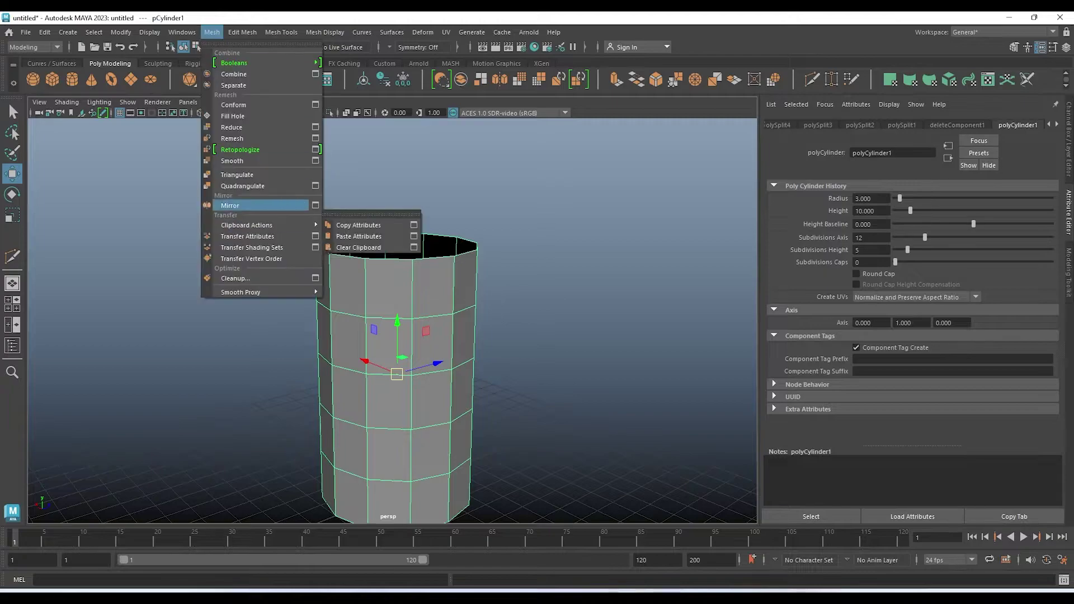
left_click(232, 160)
scroll(391, 314, "up", 3)
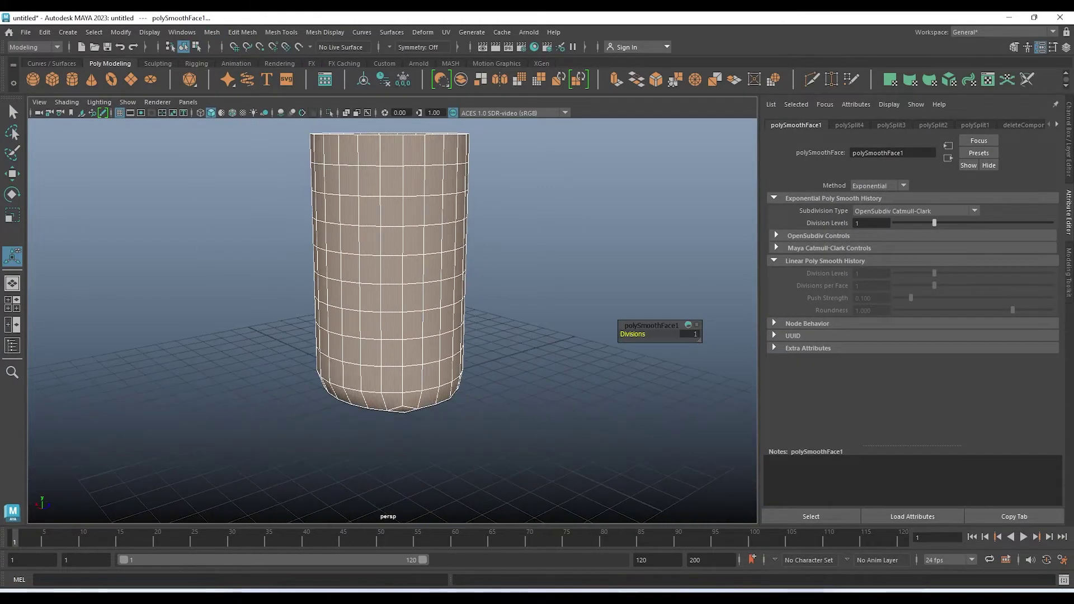
mouse_move(391, 313)
left_mouse_down("alt")
mouse_move(391, 257)
mouse_move(403, 246)
mouse_move(392, 269)
mouse_move(391, 414)
left_mouse_up("alt")
scroll(392, 313, "up", 3)
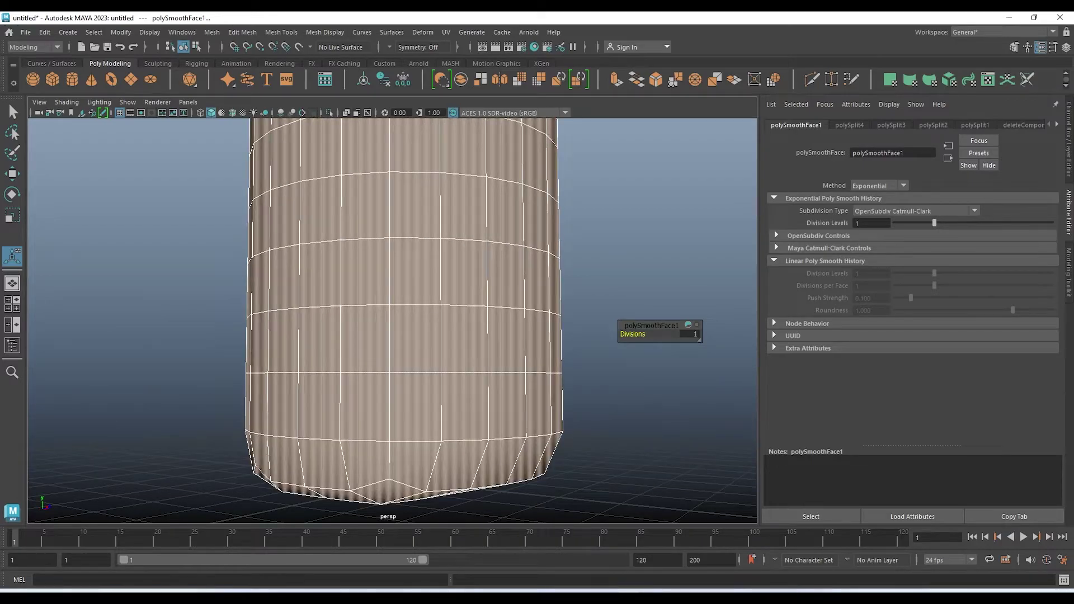
type("2")
left_click_drag(392, 414, 391, 453, "alt")
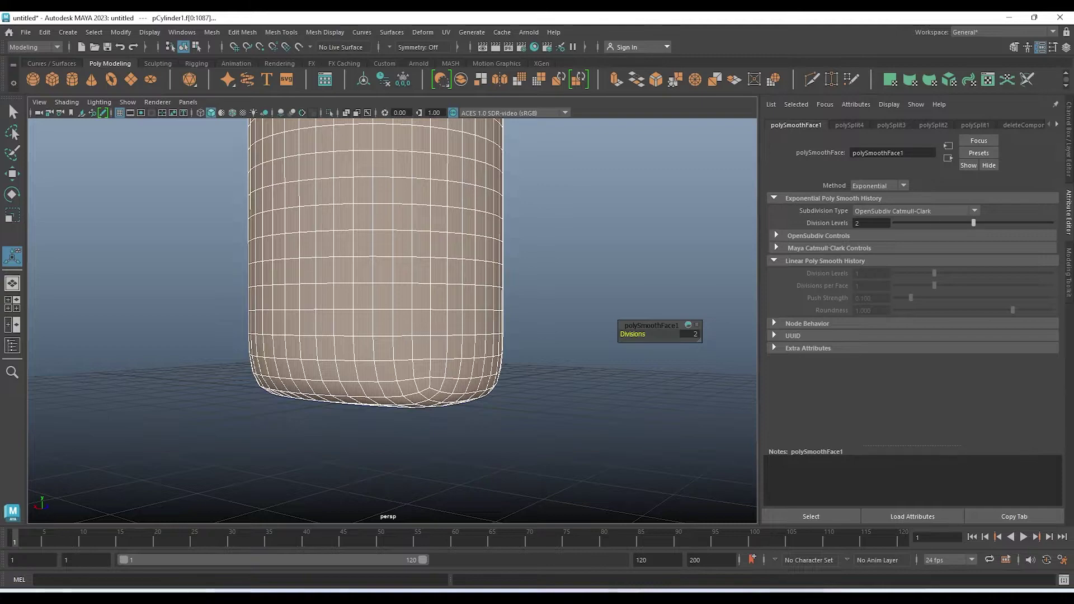
key("ctrl+z")
key("ctrl+z")
key("f")
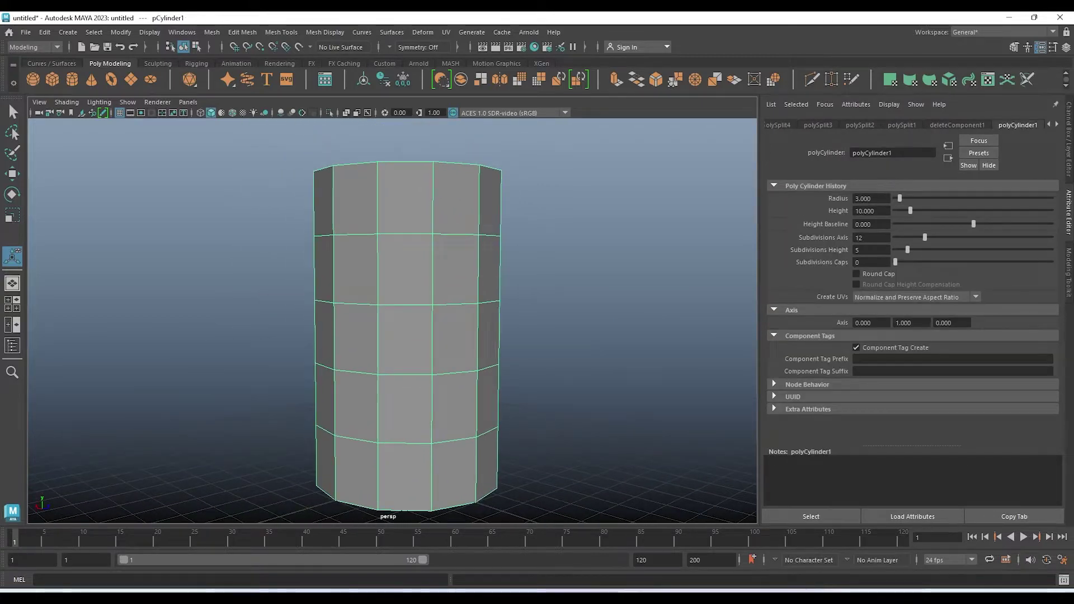
Select the whole cylinder and apply Mesh > Smooth
right_click_drag(431, 180, 371, 186, "shift")
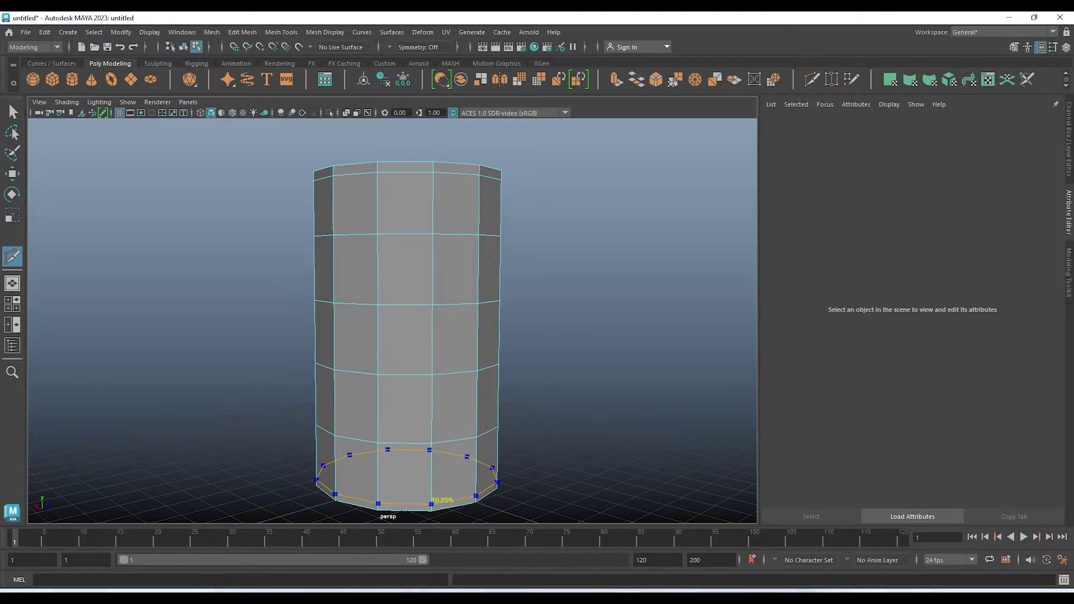
key("F8")
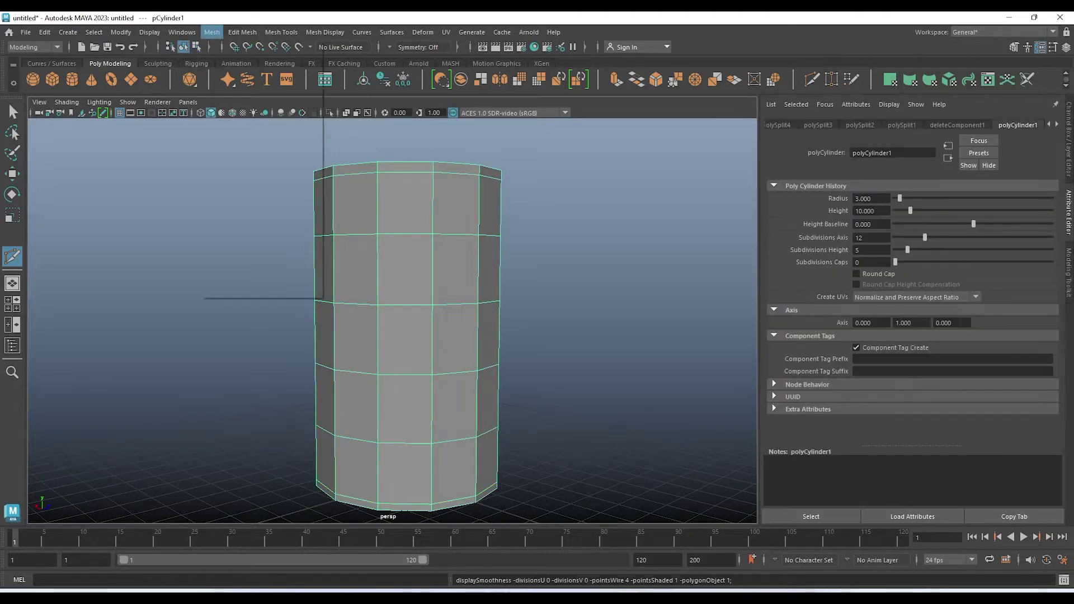
left_click(212, 31)
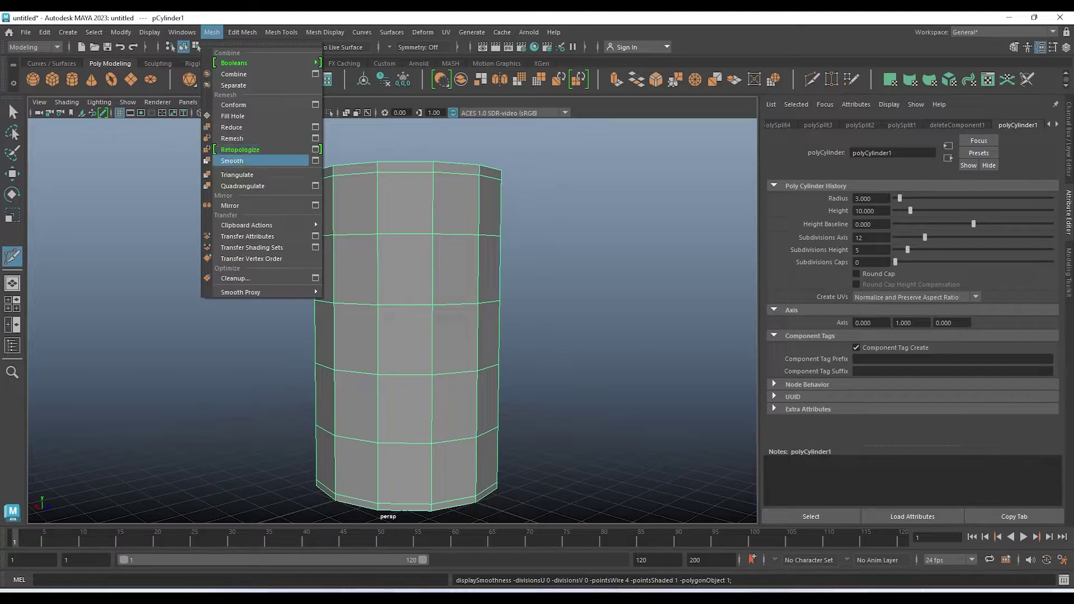
left_click(232, 161)
Try smooth Division Levels 2, then set it back to 1
mouse_move(392, 336)
left_mouse_down("alt")
mouse_move(403, 246)
mouse_move(394, 369)
left_mouse_up("alt")
scroll(392, 319, "up", 2)
scroll(391, 319, "up", 3)
scroll(392, 319, "up", 2)
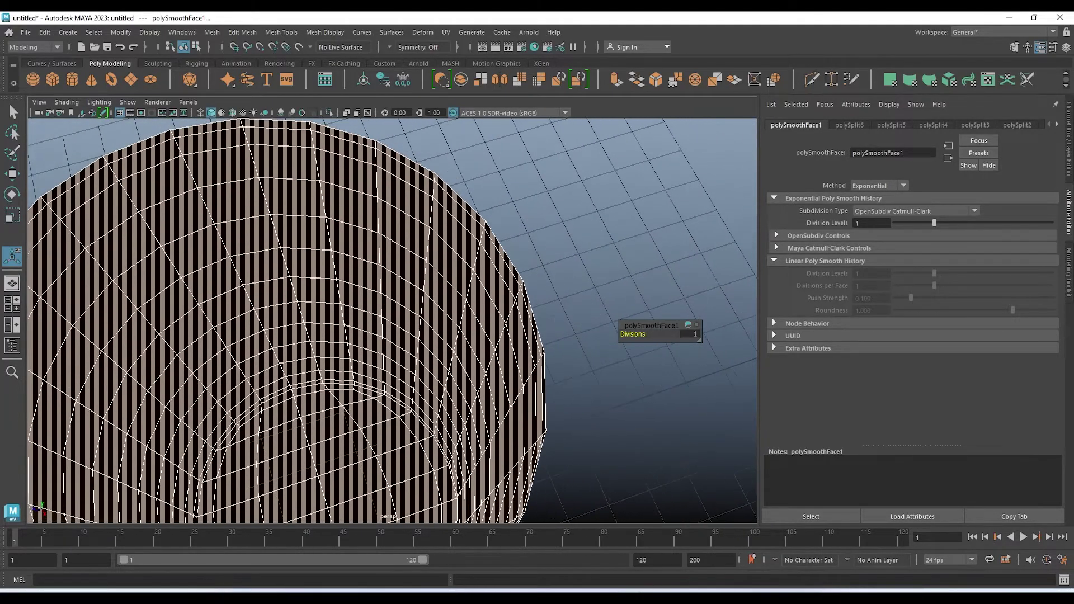
scroll(392, 319, "up", 2)
mouse_move(392, 319)
left_mouse_down("alt")
mouse_move(392, 280)
mouse_move(417, 289)
left_mouse_up("alt")
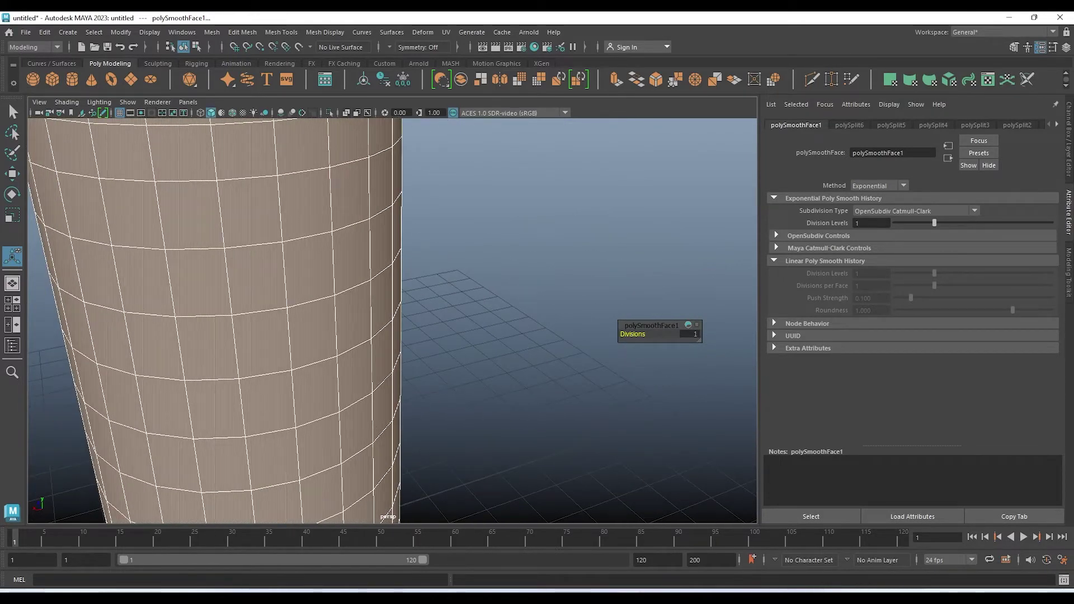
left_click(694, 334)
type("2")
key("Return")
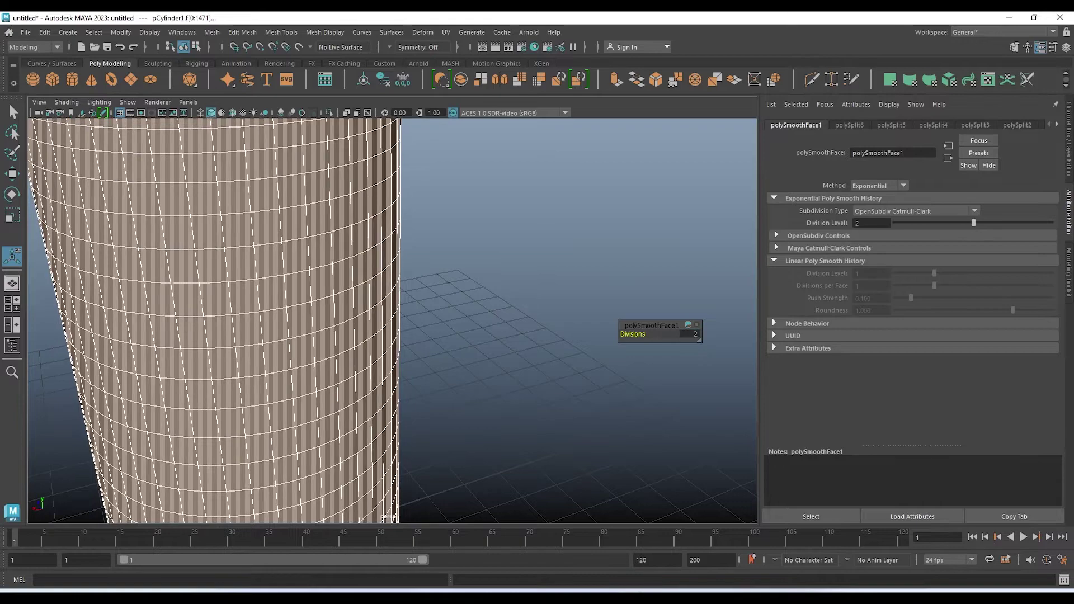
scroll(391, 319, "down", 3)
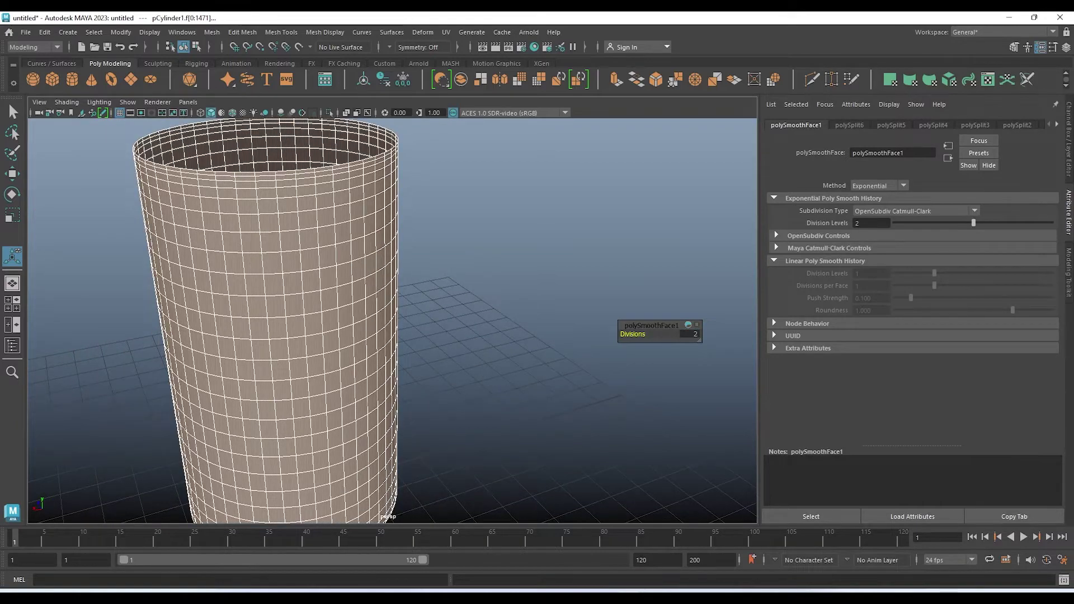
type("1")
key("Return")
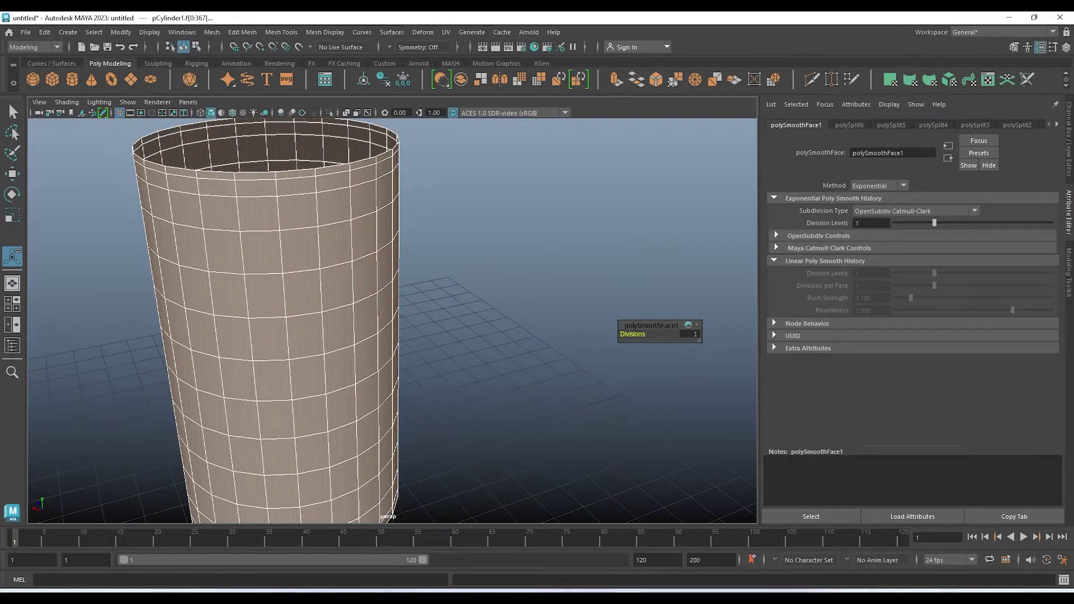
Frame the smoothed cylinder from above and clear the selection
key("w")
left_click_drag(392, 280, 391, 179, "alt")
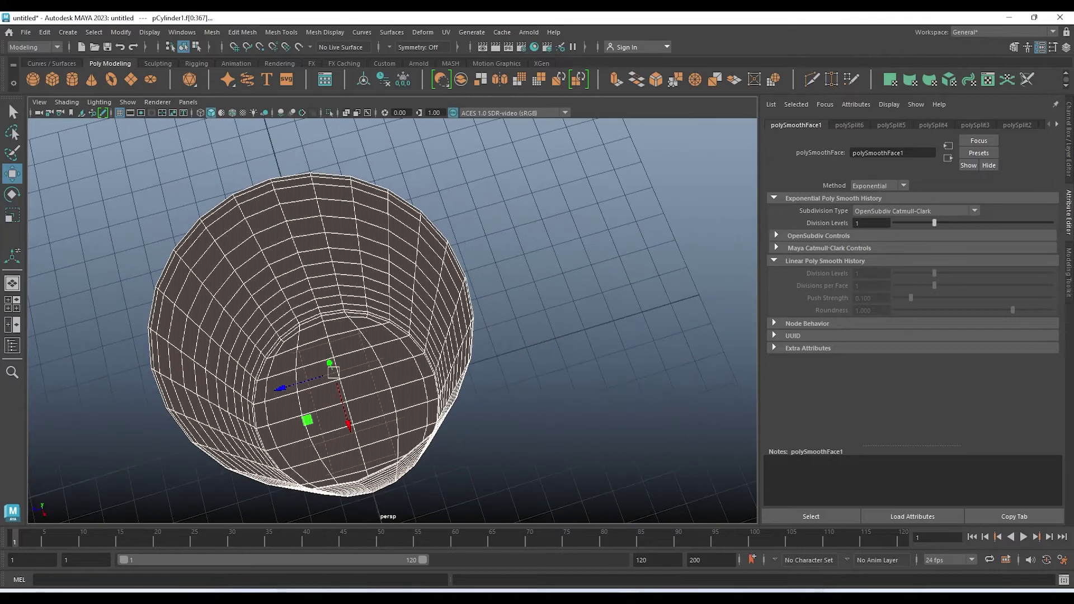
scroll(392, 319, "up", 3)
key("f")
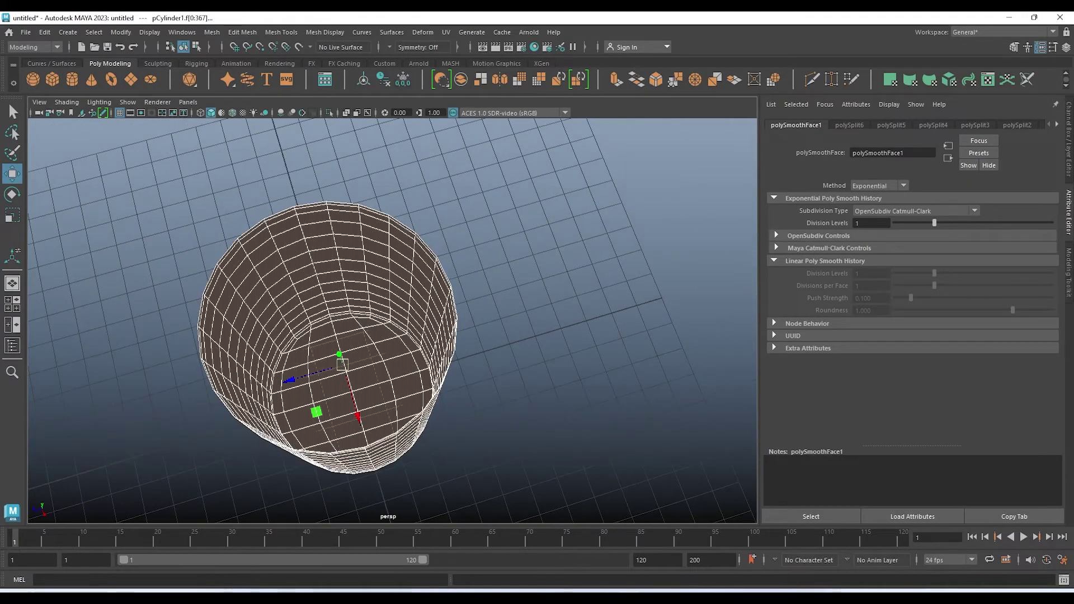
left_click_drag(391, 280, 392, 363, "alt")
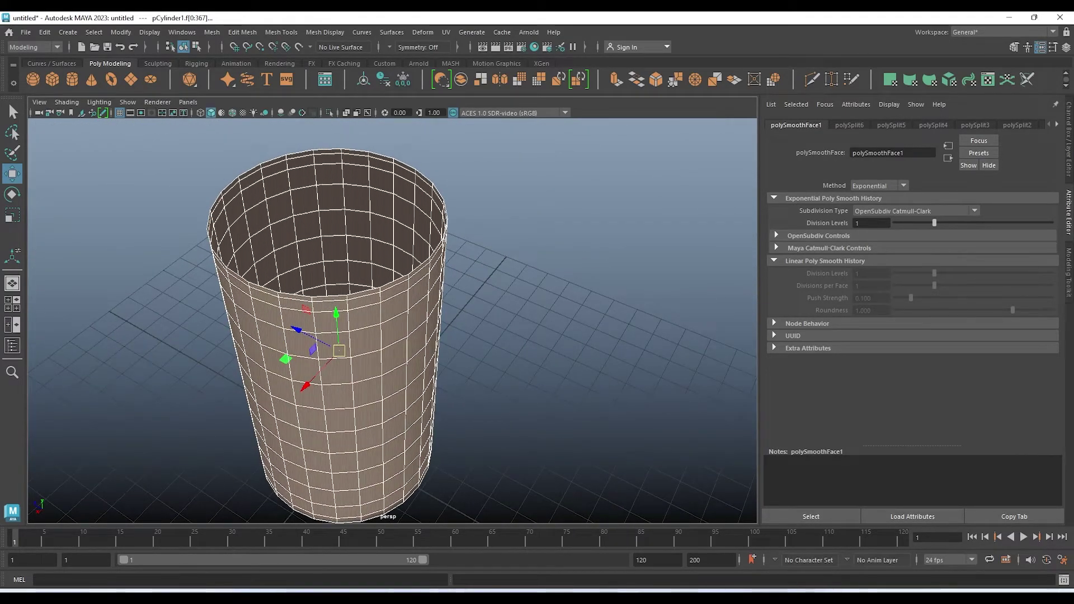
middle_click_drag(336, 308, 386, 296, "alt")
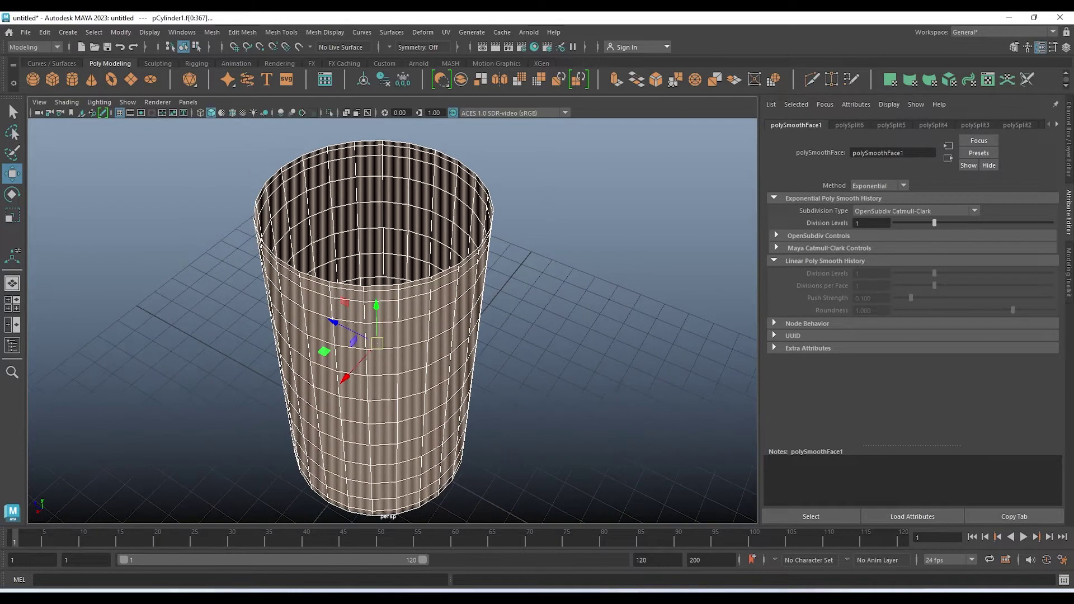
left_click(615, 168)
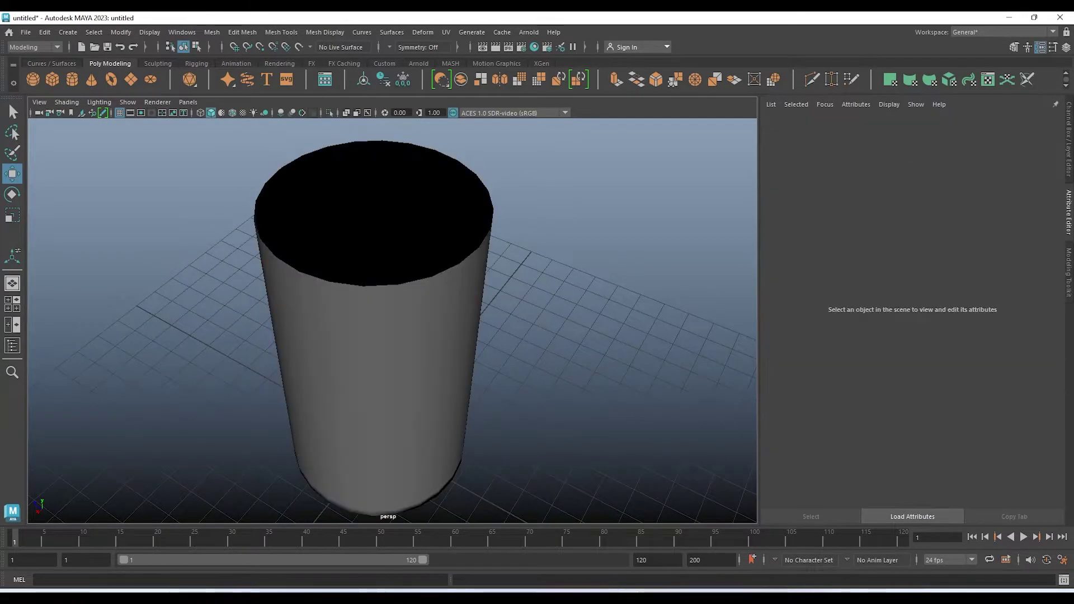
Select all the cylinder's faces and extrude them with thickness 0.1
left_click(375, 336)
right_click_drag(437, 241, 440, 261)
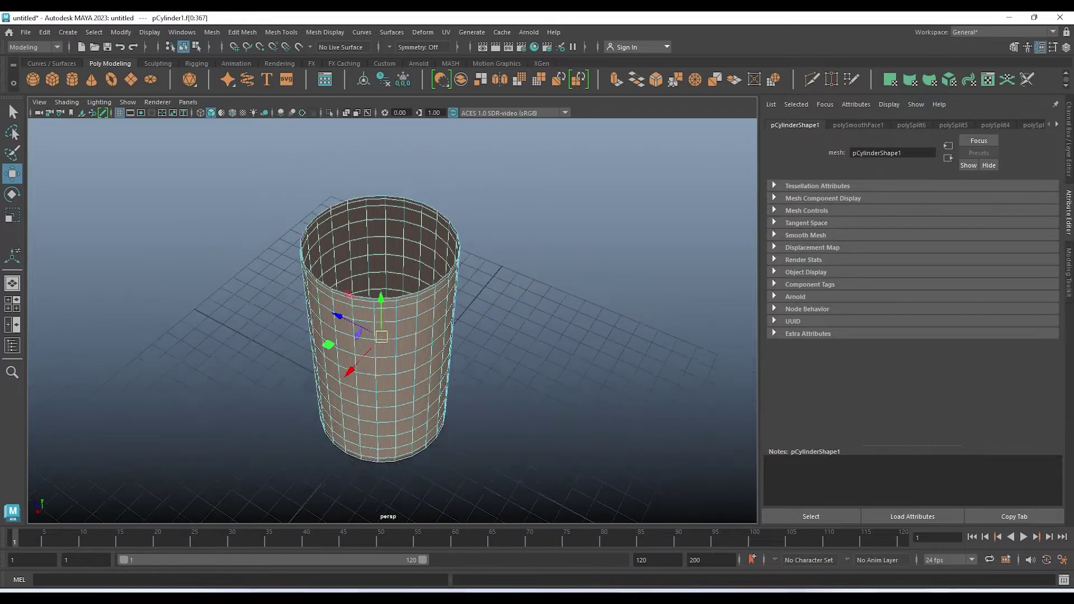
scroll(380, 330, "up", 2)
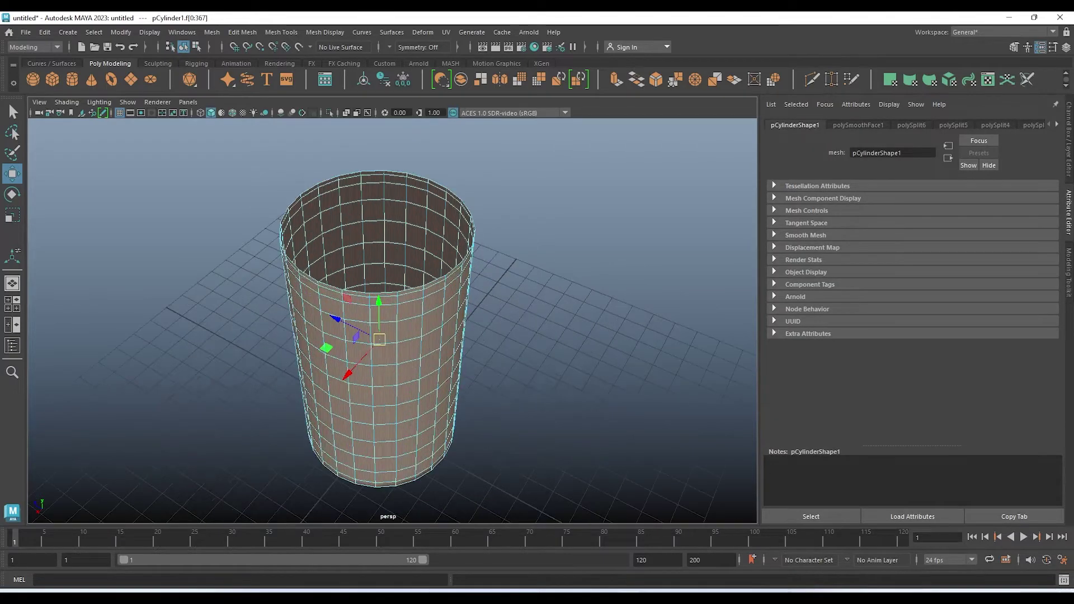
key("ctrl+e")
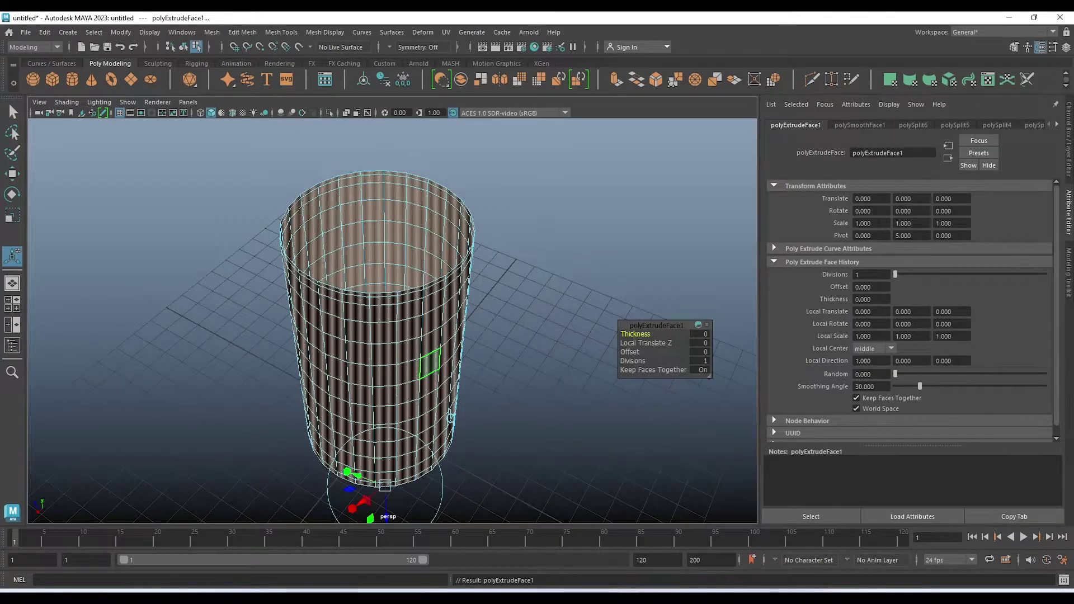
scroll(381, 330, "up", 1)
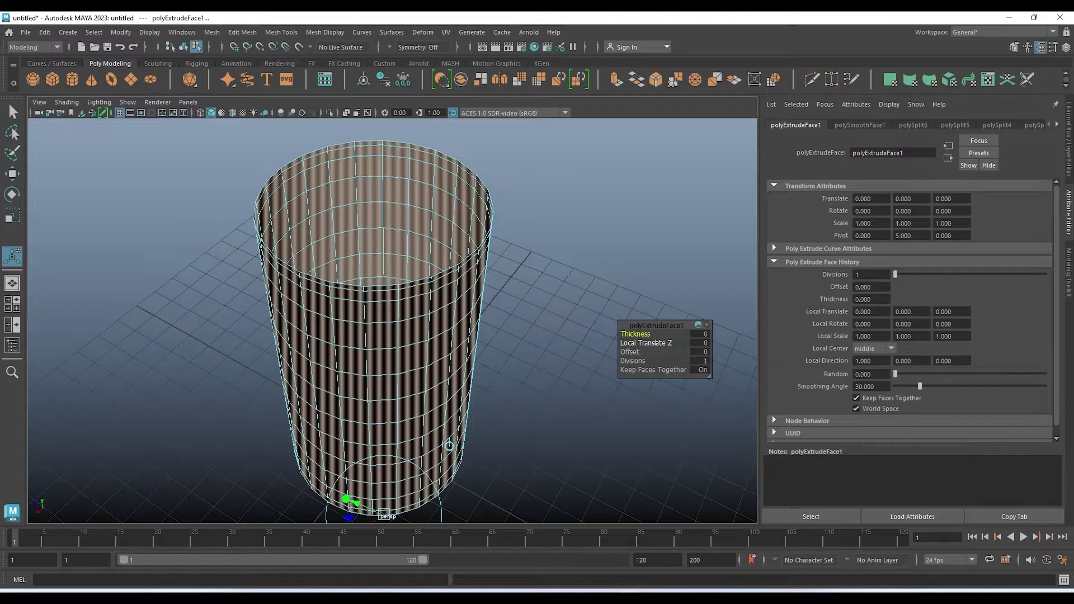
type("0.1")
key("Return")
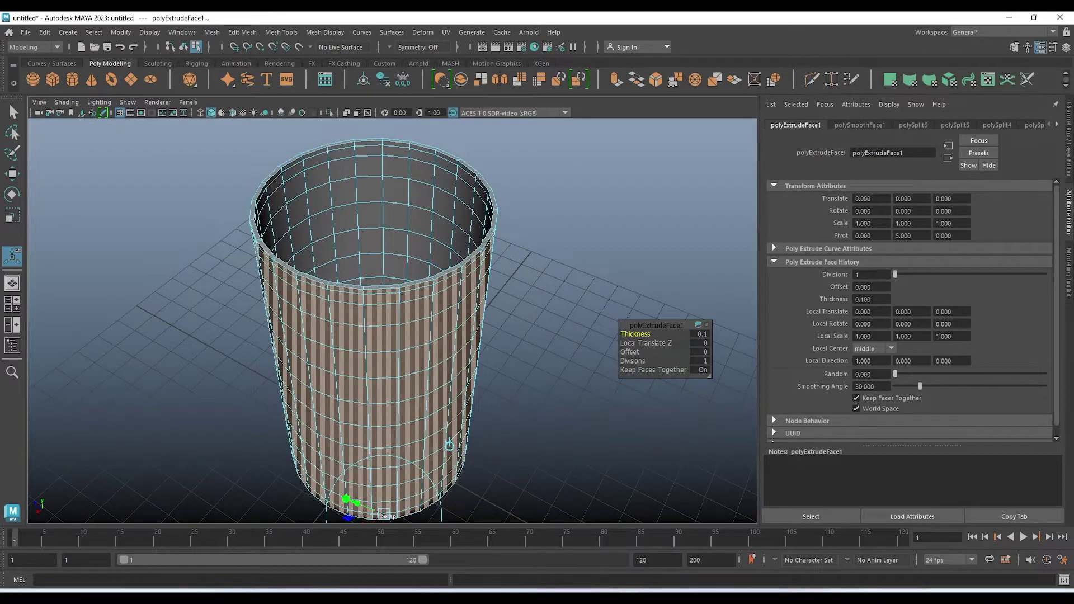
Increase the extruded wall thickness to 0.23
left_click_drag(380, 313, 386, 391, "alt")
scroll(395, 386, "up", 2)
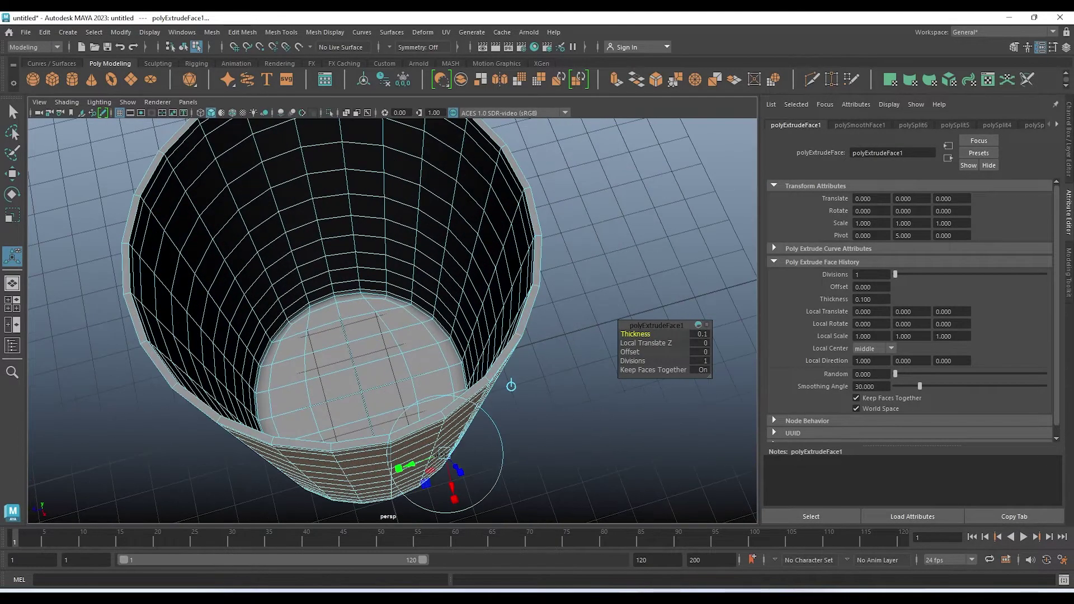
middle_click_drag(391, 336, 448, 336)
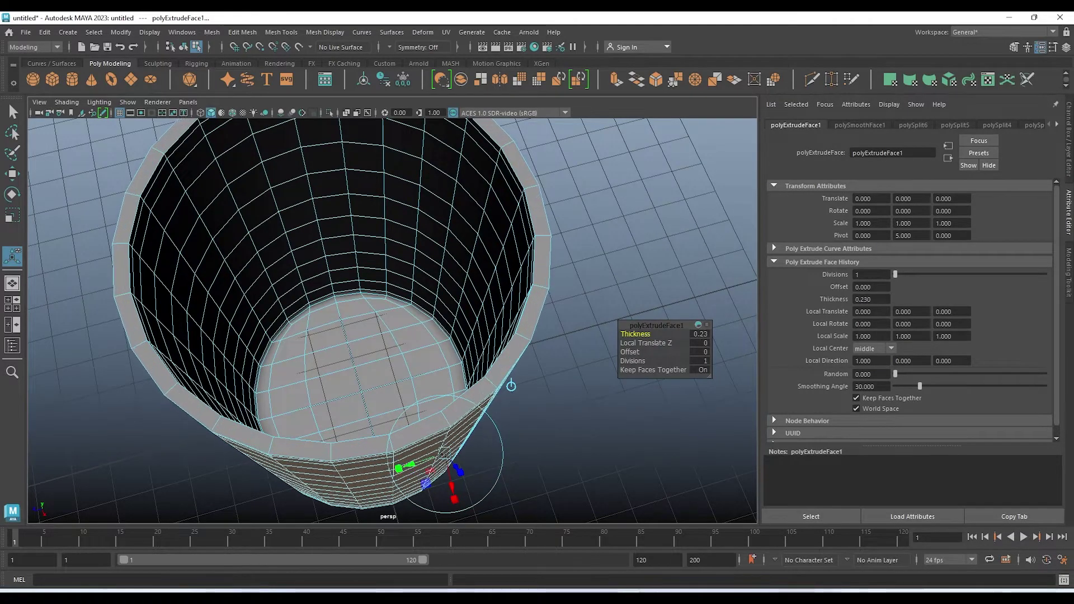
left_click_drag(392, 336, 391, 263, "alt")
left_click_drag(496, 421, 465, 391, "alt")
right_click_drag(465, 391, 425, 414, "alt")
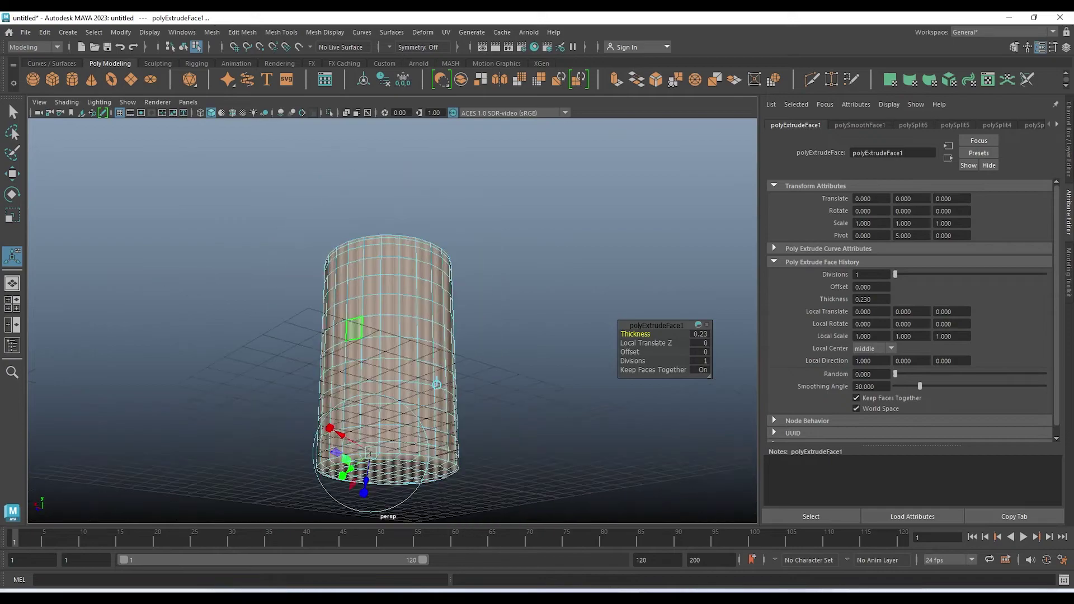
left_click_drag(425, 414, 425, 386, "alt")
right_click_drag(425, 386, 422, 382, "alt")
mouse_move(422, 382)
left_mouse_down("alt")
mouse_move(492, 360)
mouse_move(491, 430)
left_mouse_up("alt")
Switch to the whole cup object and scale it up larger
key("w")
key("F8")
key("r")
mouse_move(382, 338)
left_mouse_down()
mouse_move(425, 338)
mouse_move(425, 291)
mouse_move(447, 314)
left_mouse_up()
key("w")
left_click_drag(392, 358, 388, 235, "alt")
key("r")
key("w")
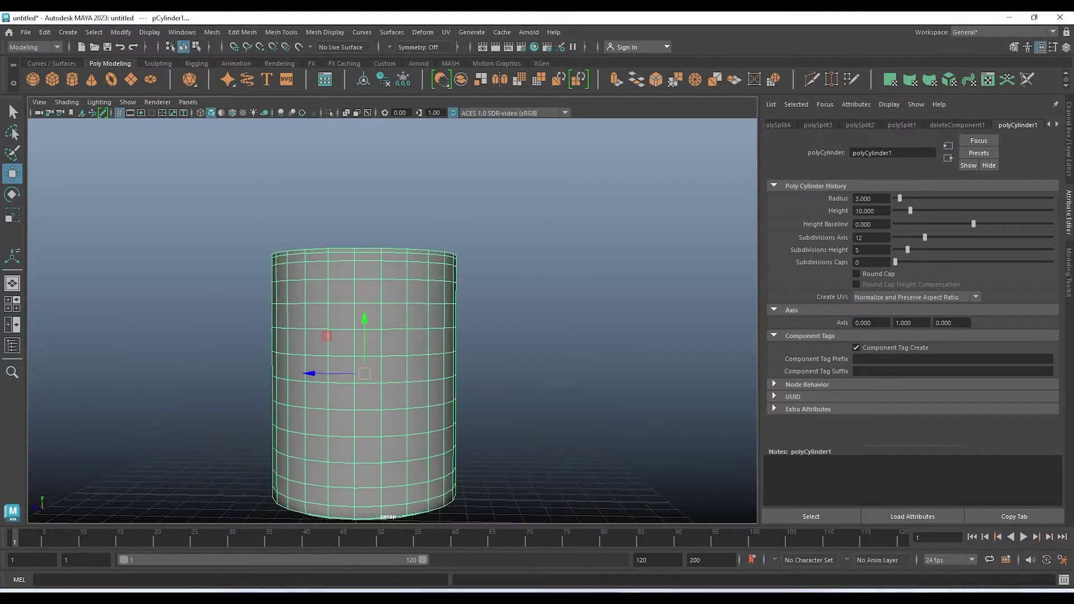
Select a 2x2 block of faces high on the cylinder
scroll(392, 319, "up", 1)
scroll(391, 319, "up", 1)
right_click_drag(393, 269, 393, 298)
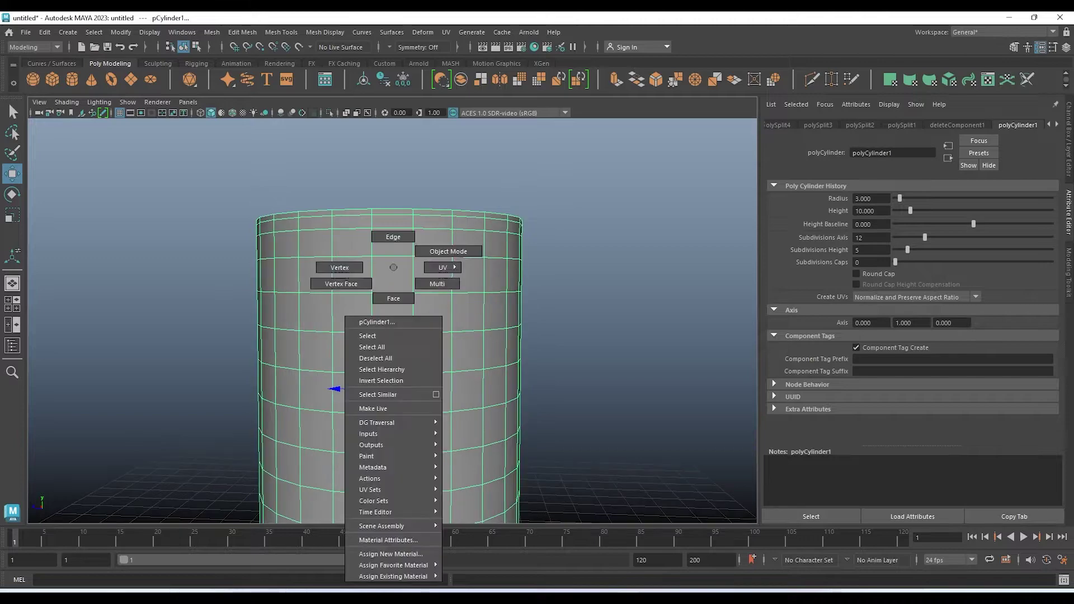
left_click(392, 275)
left_click(432, 274, "shift")
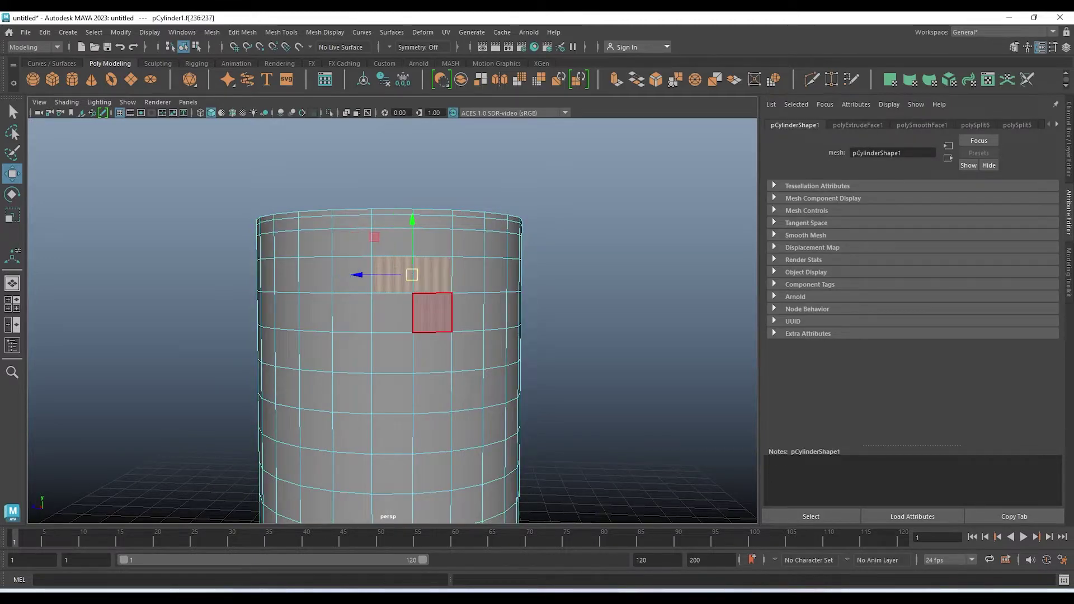
left_click(431, 312, "shift")
left_click(390, 312, "shift")
Add a 2x2 block of faces low on the cylinder and bring up face operations
middle_click_drag(467, 429, 459, 321, "alt")
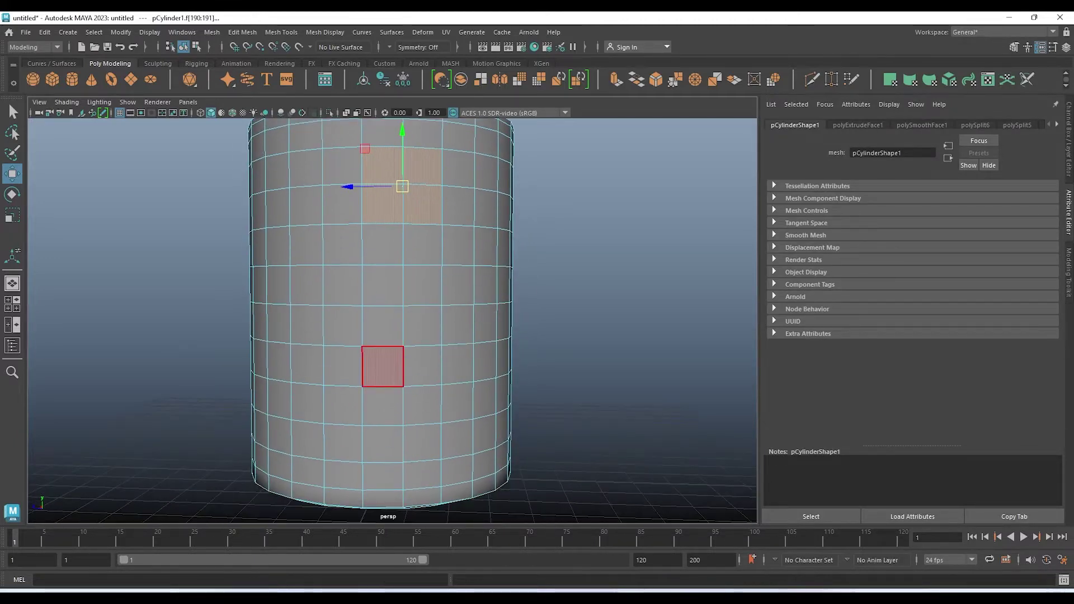
left_click(383, 444, "shift")
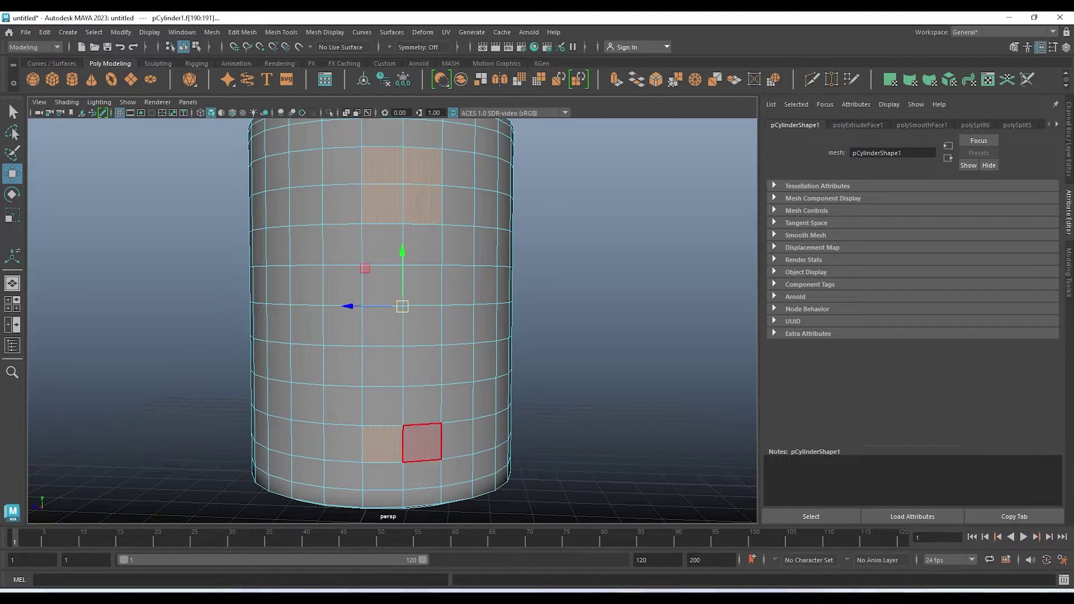
left_click(420, 442, "shift")
left_click(421, 404, "shift")
left_click(383, 407, "shift")
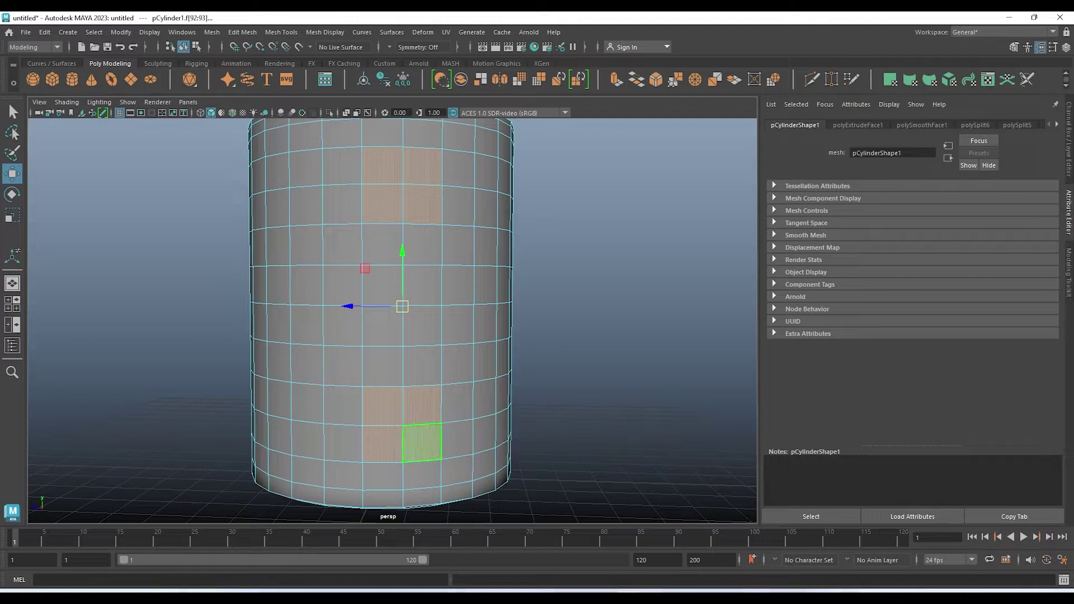
right_click_drag(424, 314, 420, 458, "shift")
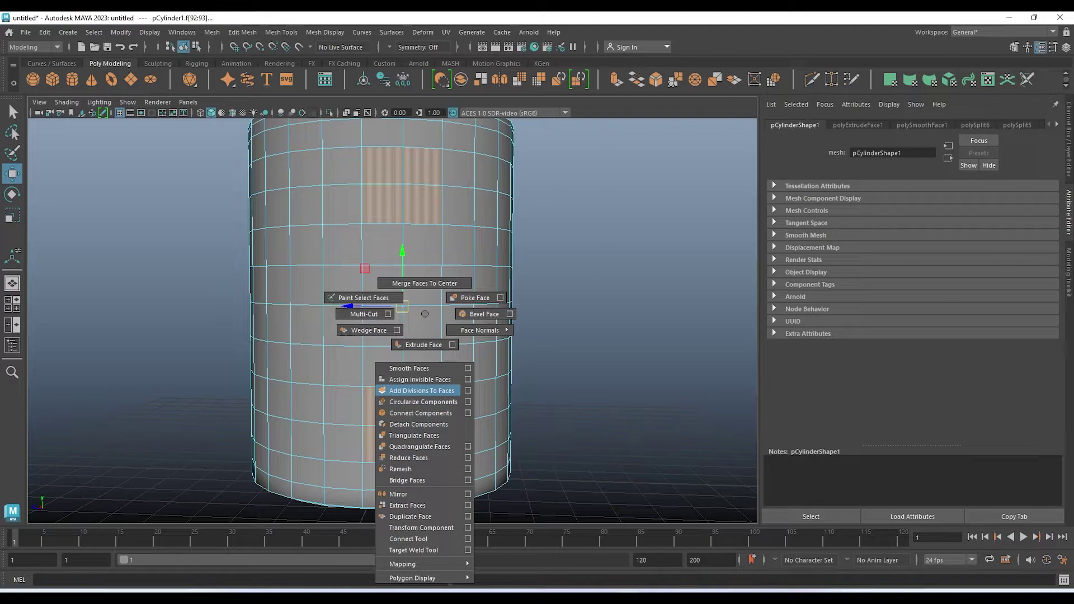
Circularize both face patches, trying then removing an extra division ring
right_click_drag(424, 402, 424, 402, "shift")
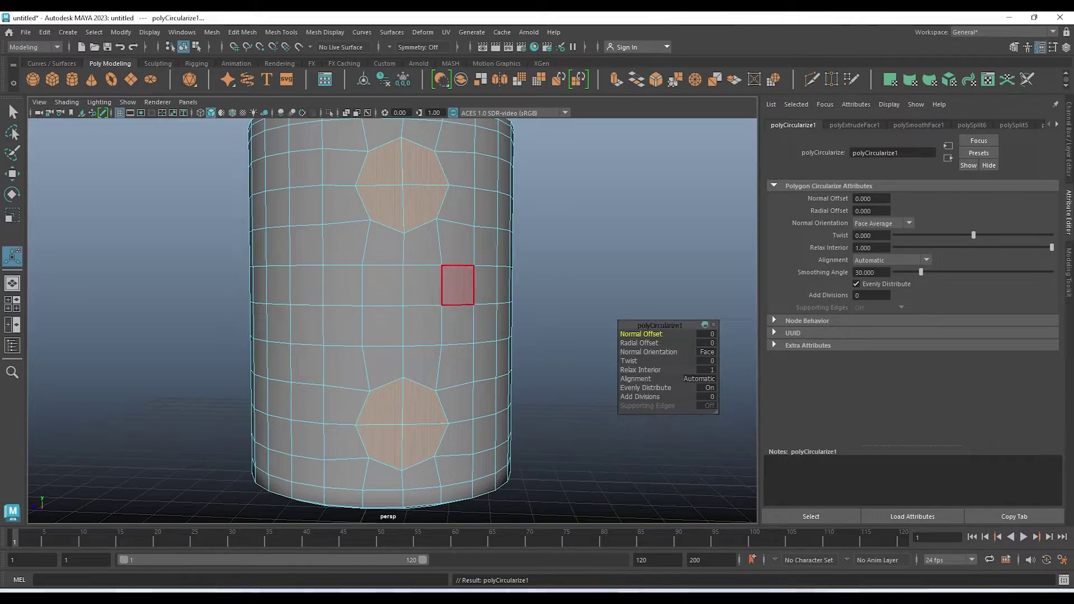
middle_click_drag(559, 279, 576, 280)
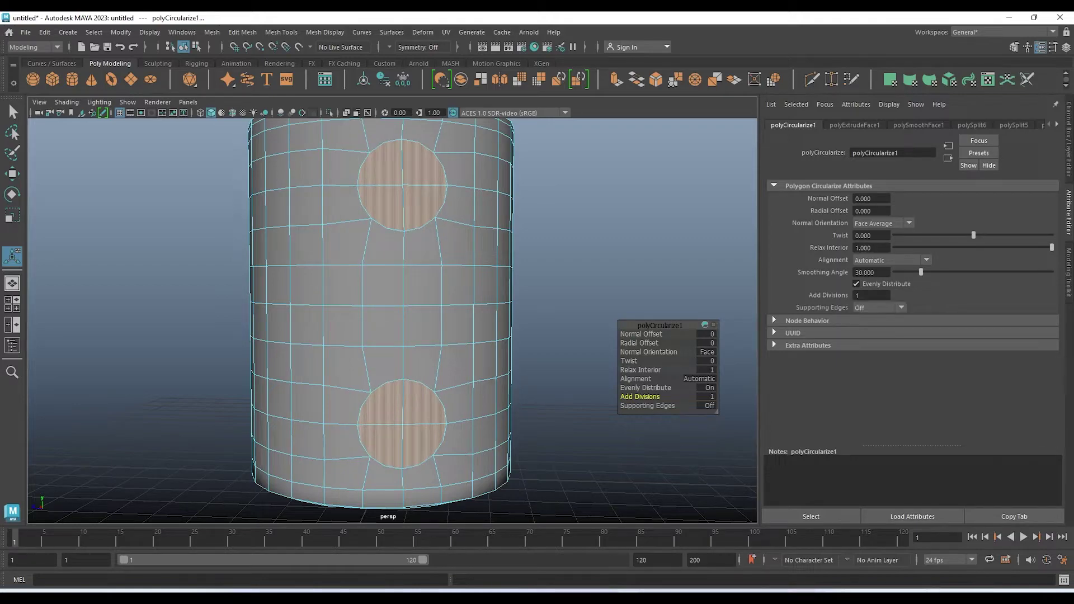
middle_click_drag(560, 280, 542, 279)
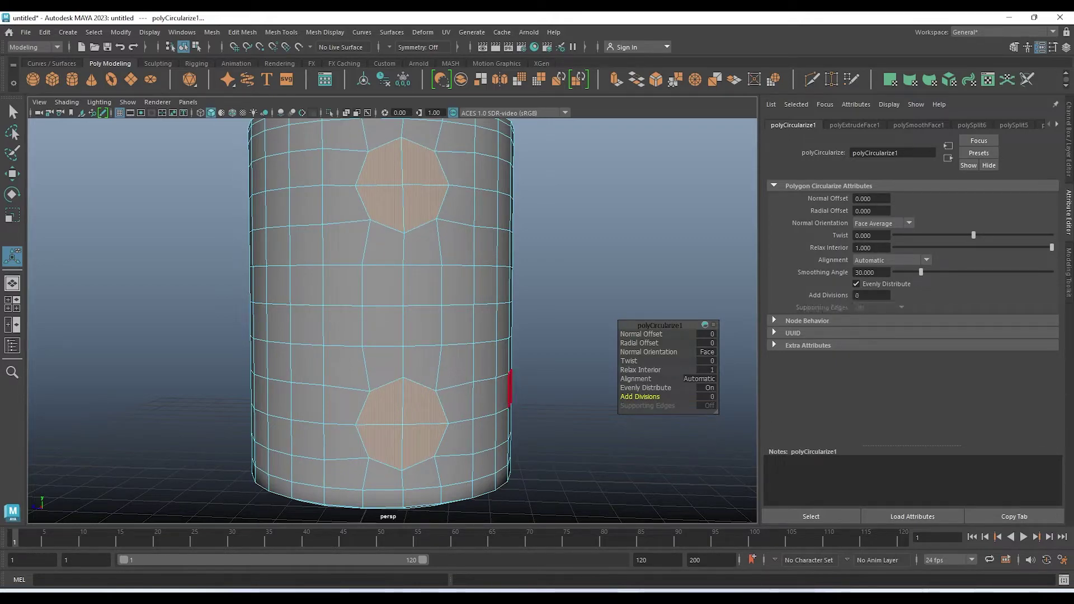
mouse_move(486, 361)
left_mouse_down("alt")
mouse_move(526, 386)
mouse_move(532, 419)
mouse_move(515, 436)
mouse_move(288, 293)
left_mouse_up("alt")
mouse_move(403, 335)
left_mouse_down("alt")
mouse_move(352, 287)
mouse_move(361, 264)
mouse_move(464, 263)
mouse_move(424, 409)
mouse_move(367, 414)
mouse_move(442, 386)
mouse_move(431, 395)
mouse_move(444, 403)
left_mouse_up("alt")
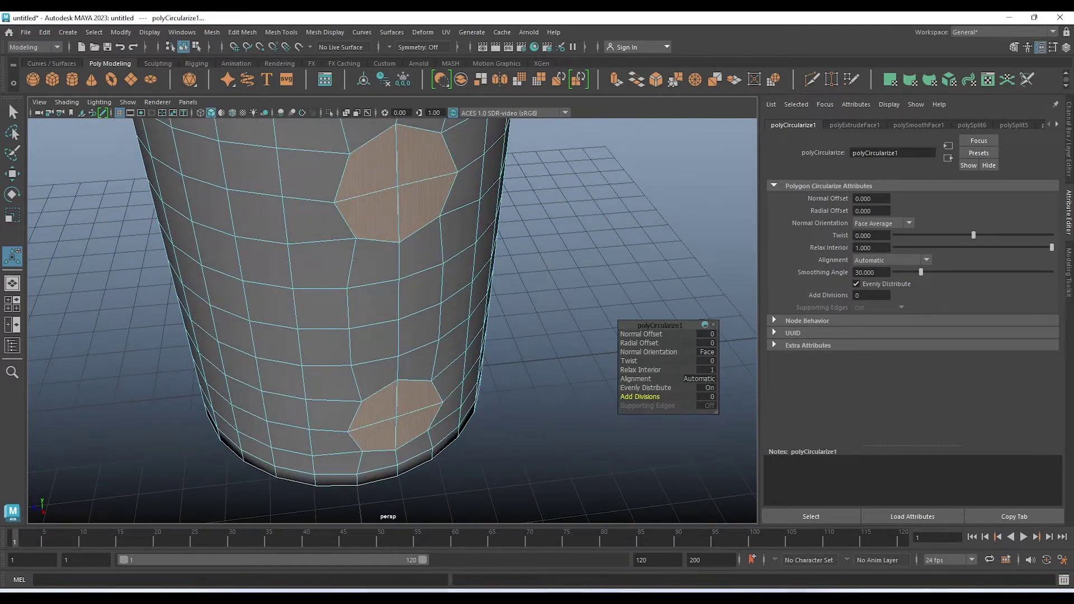
Set circularize Alignment to Surface (average) and extrude the rounded faces
left_click(699, 378)
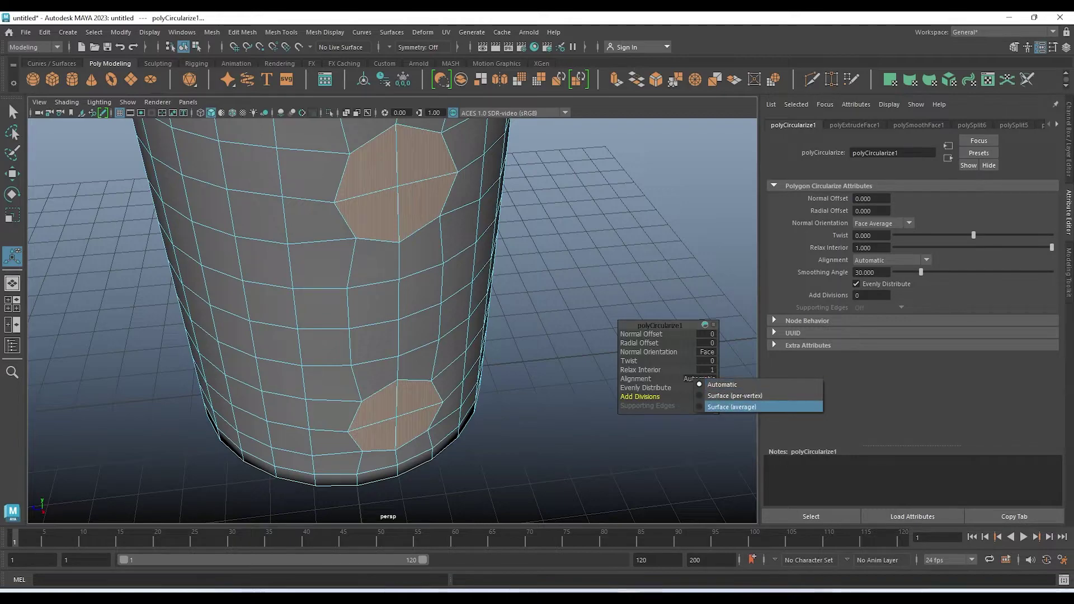
left_click(732, 406)
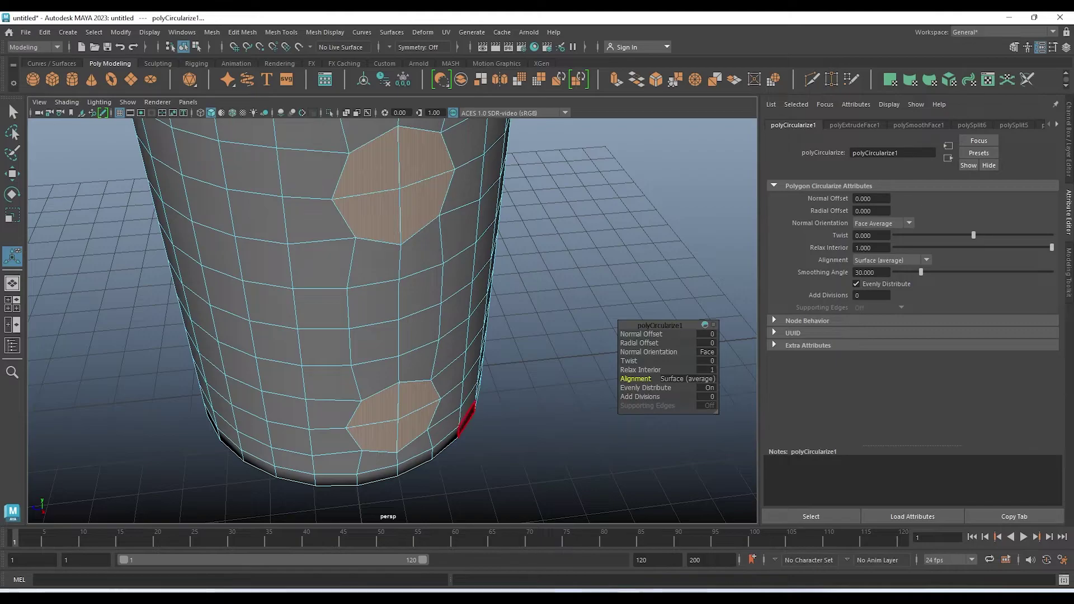
mouse_move(391, 251)
left_mouse_down("alt")
mouse_move(404, 472)
mouse_move(403, 284)
left_mouse_up("alt")
key("w")
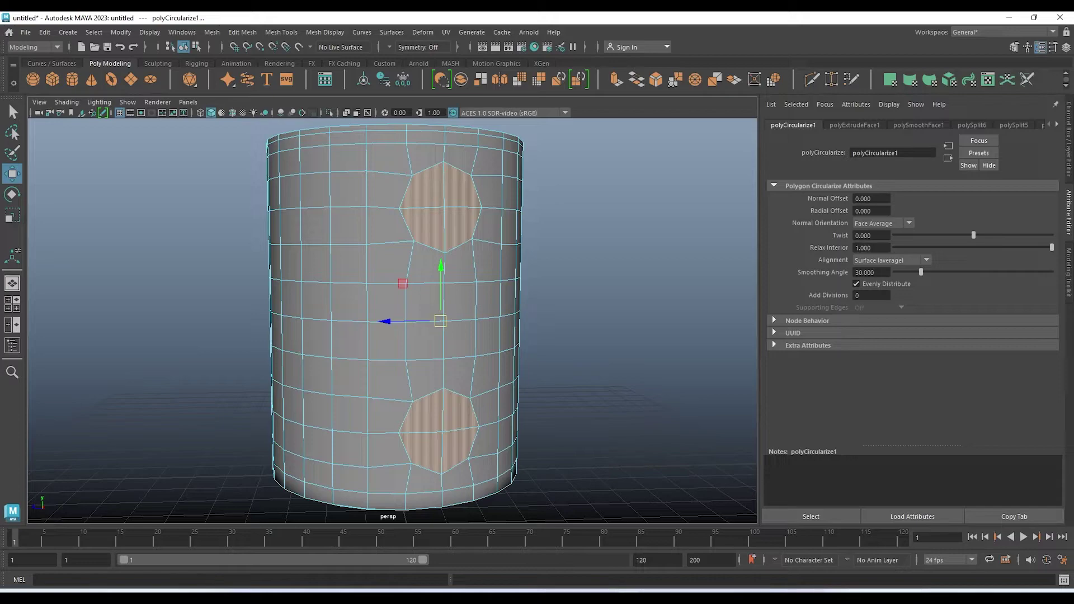
key("ctrl+e")
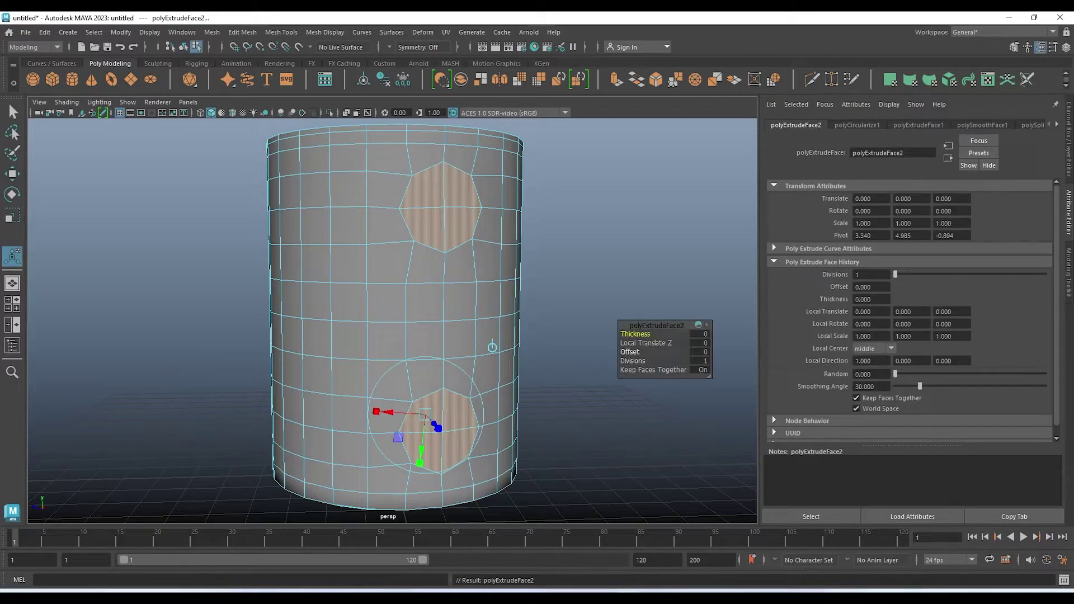
Inset the octagonal faces with a 0.12 offset, then delete them to open two wall holes
left_click_drag(630, 352, 652, 352)
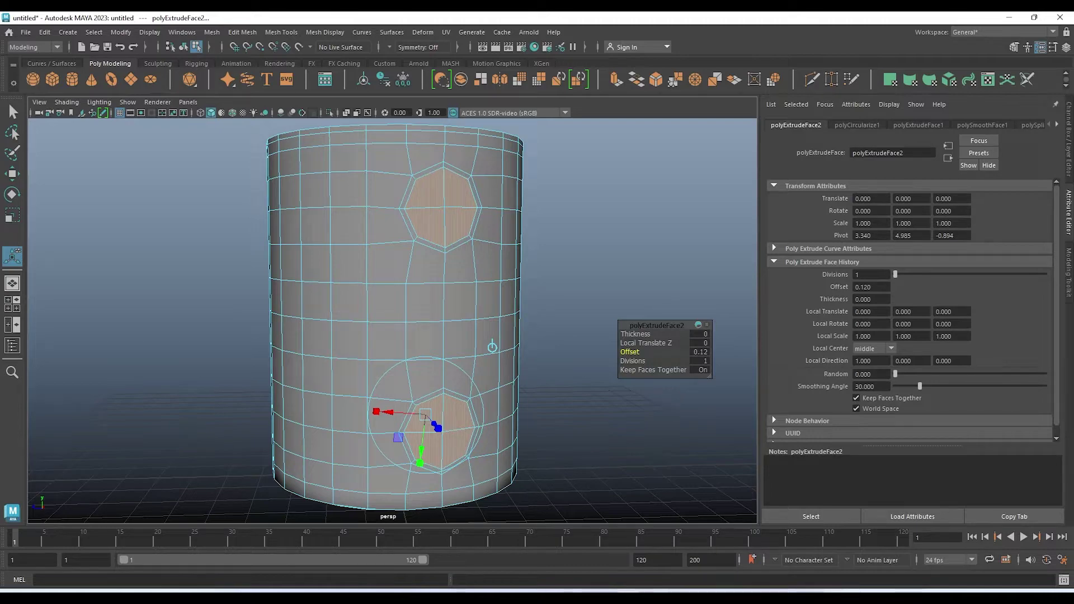
key("w")
key("Delete")
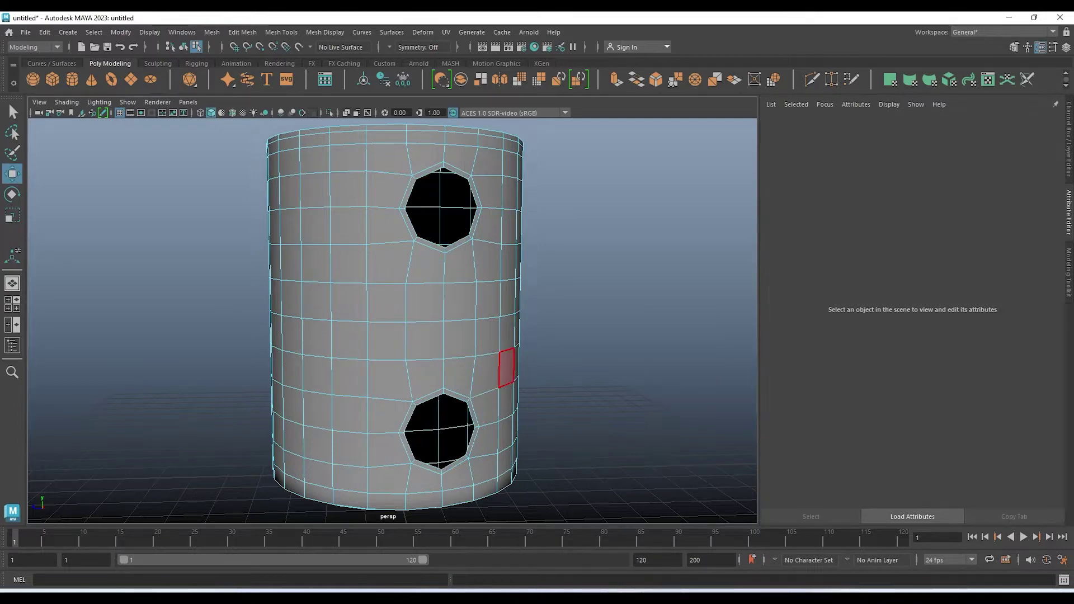
mouse_move(506, 368)
left_mouse_down("alt")
mouse_move(487, 401)
mouse_move(464, 376)
left_mouse_up("alt")
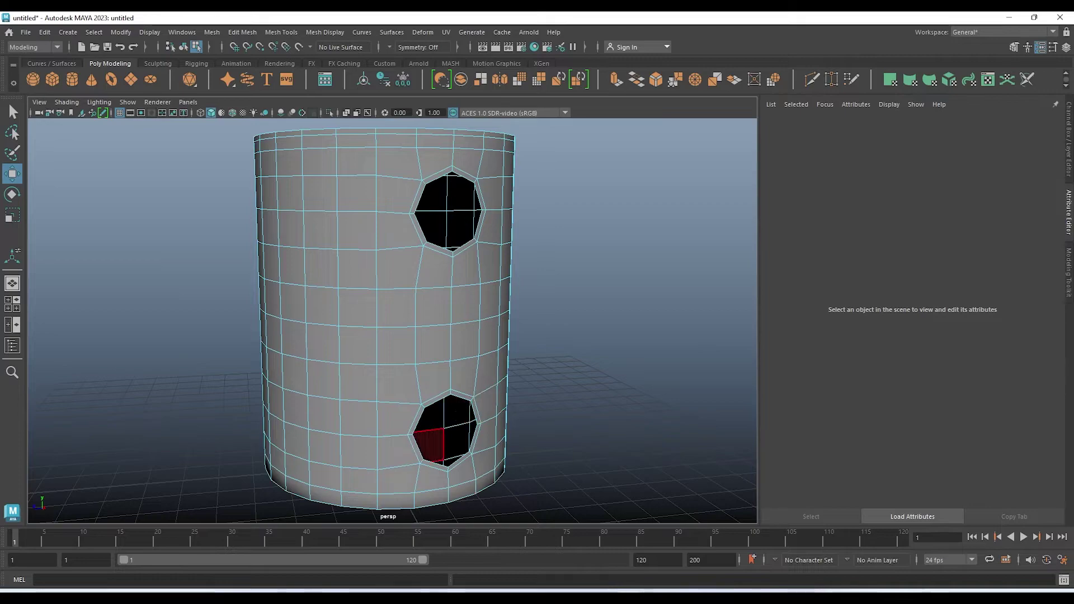
left_click_drag(492, 437, 505, 433, "alt")
left_click_drag(392, 319, 347, 319, "alt")
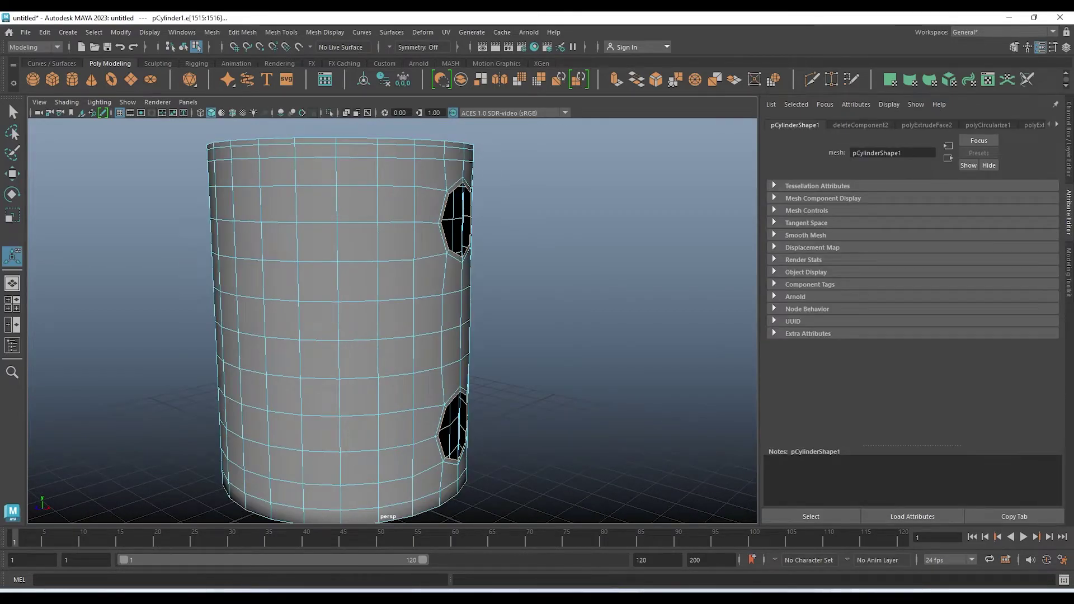
Restore the selection of the two hole border edges
left_click_drag(392, 319, 358, 319, "alt")
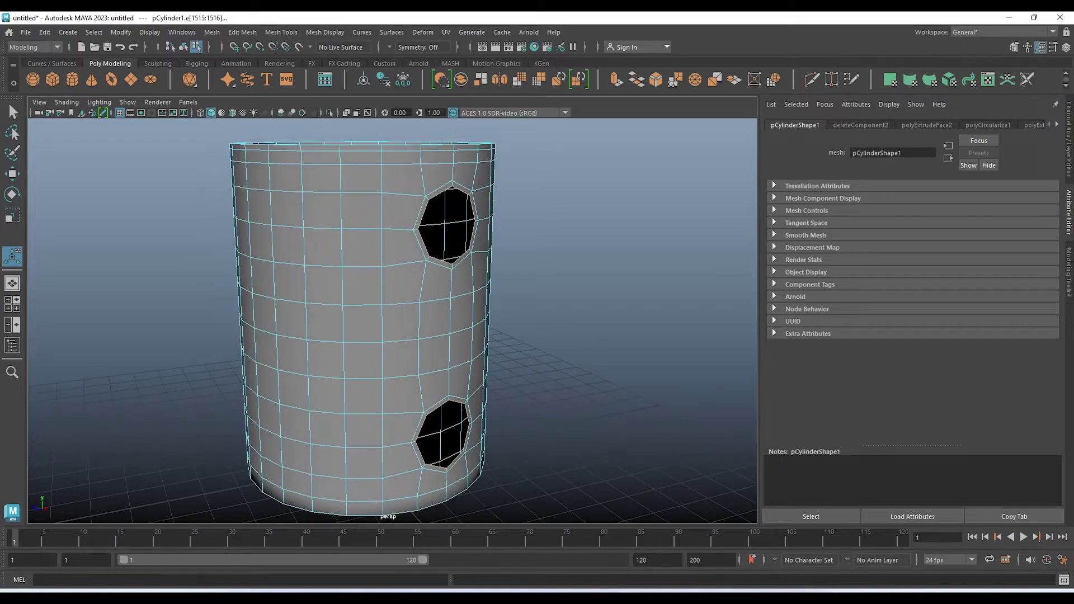
left_click(616, 252)
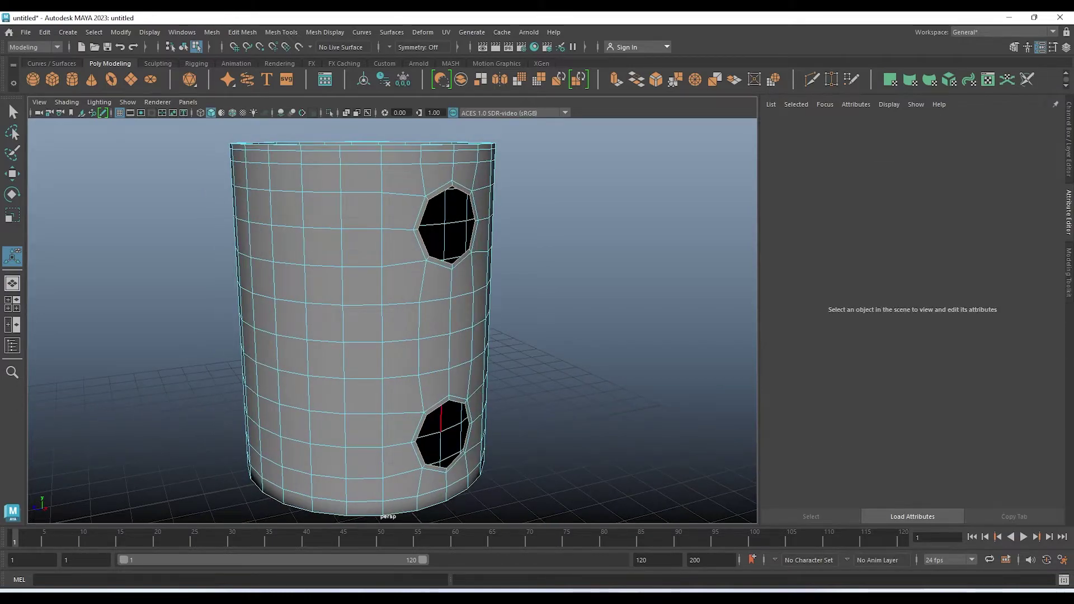
key("ctrl+z")
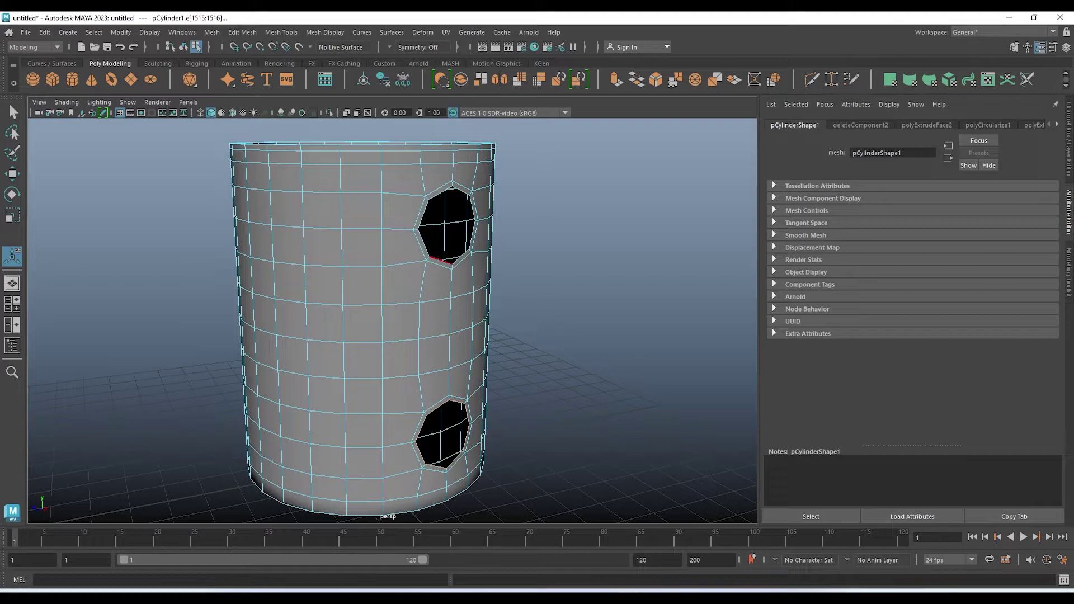
key("ctrl+z")
key("shift+z")
Reset Edit Mesh > Bridge options, set Direction to Custom, and apply the bridge
left_click(211, 32)
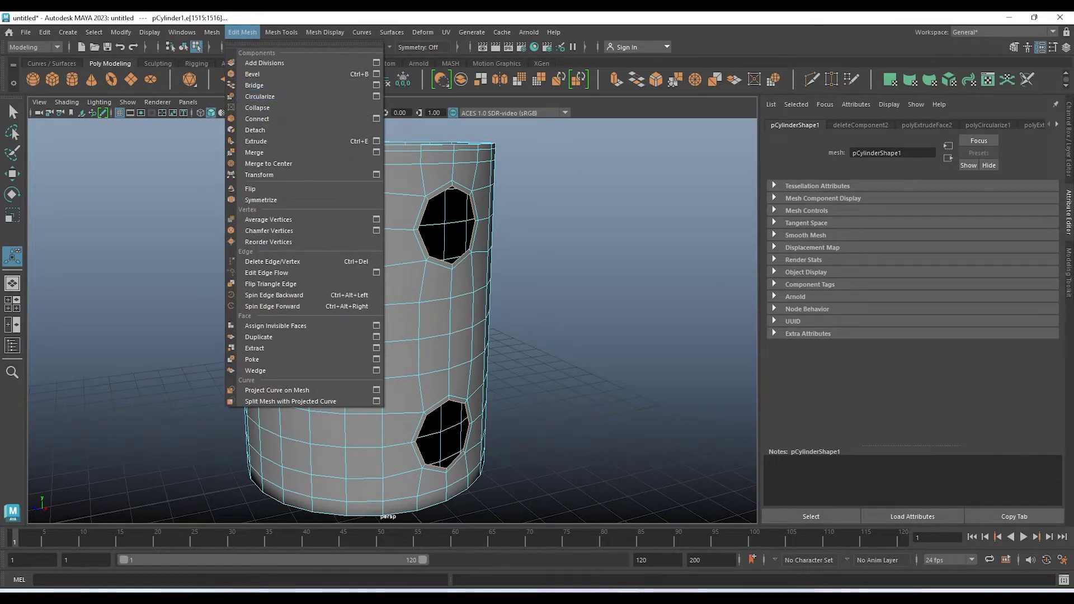
left_click(376, 85)
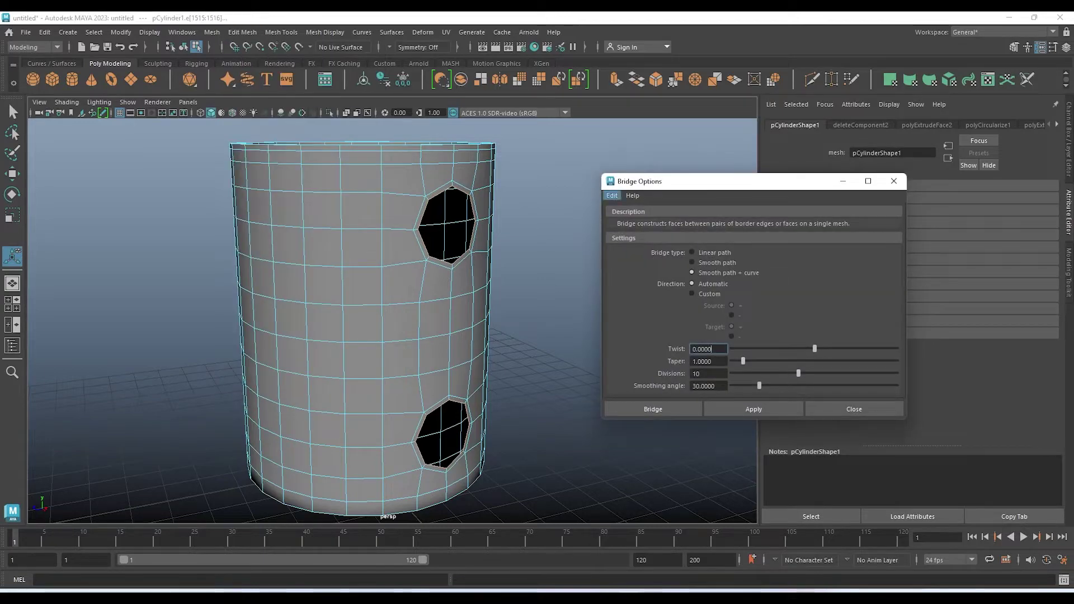
left_click(611, 195)
left_click(632, 216)
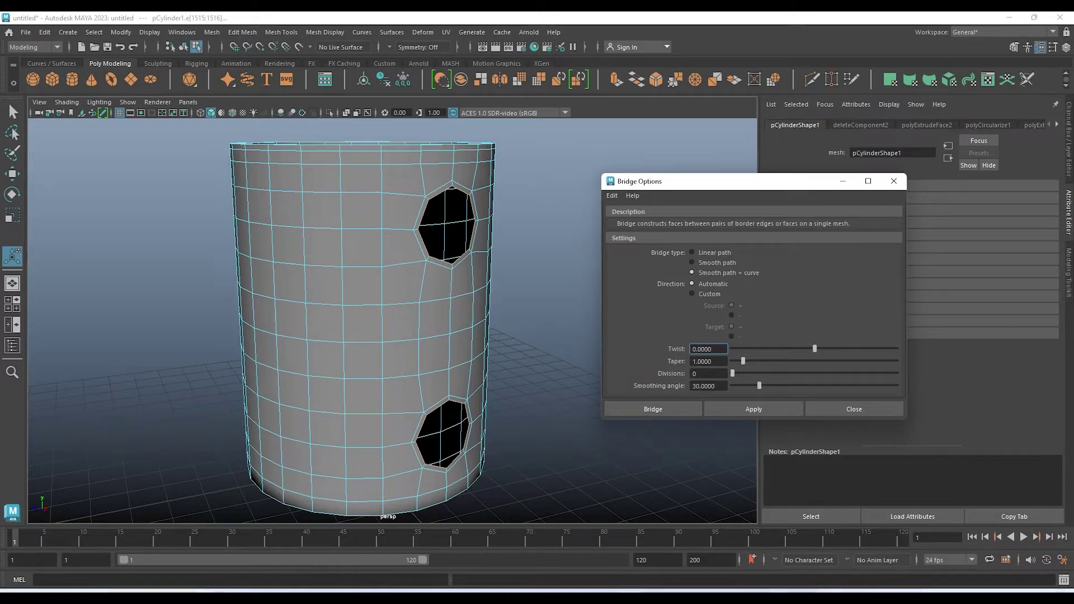
left_click(692, 293)
key("Tab")
key("Tab")
type("6")
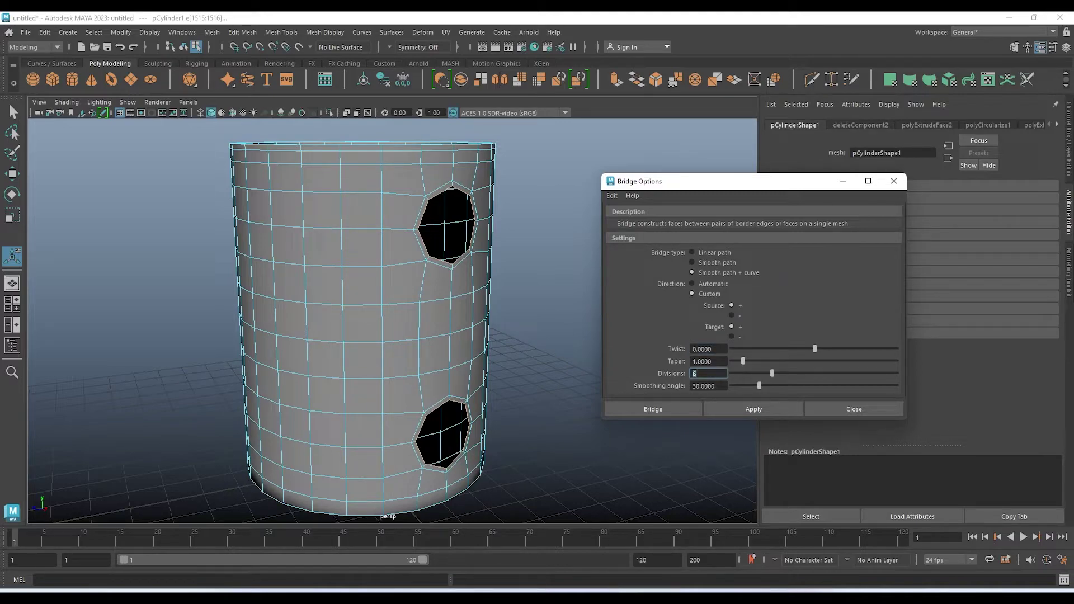
left_click(753, 409)
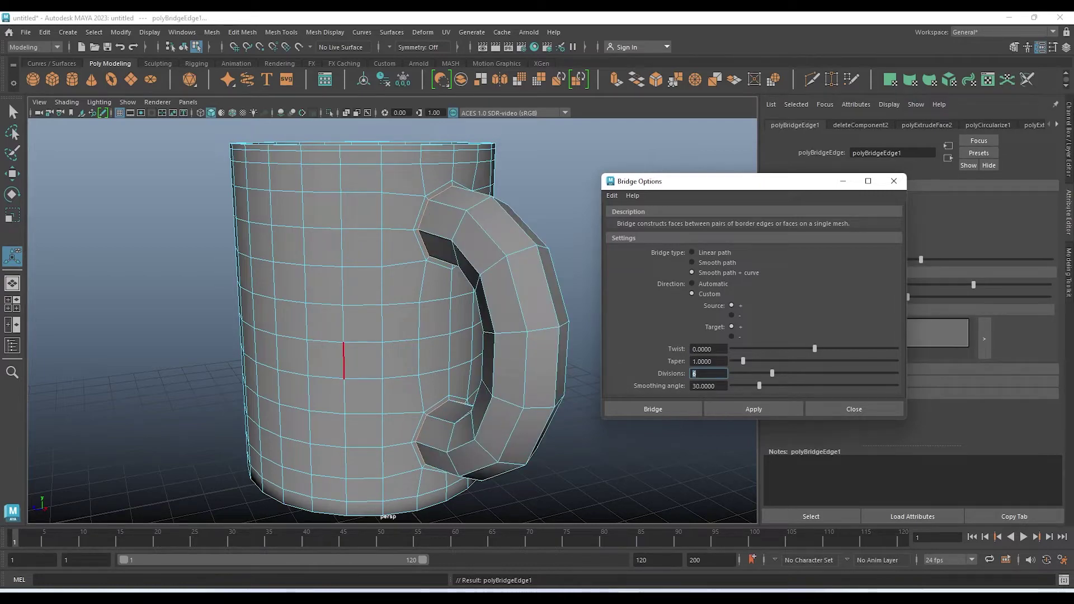
mouse_move(343, 361)
left_mouse_down("alt")
mouse_move(425, 336)
mouse_move(336, 313)
left_mouse_up("alt")
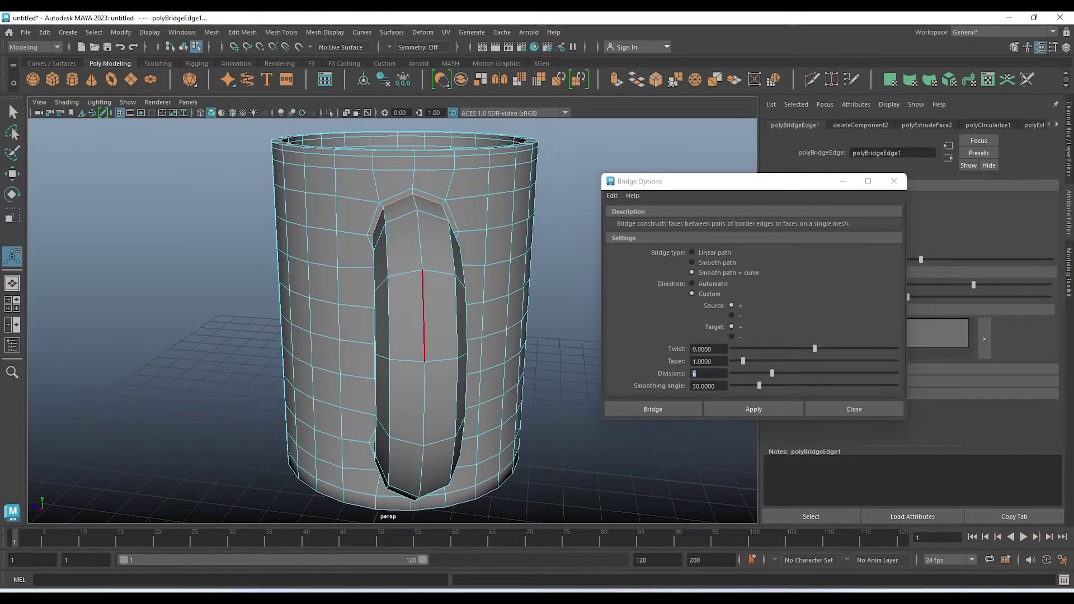
left_click_drag(441, 360, 560, 358, "alt")
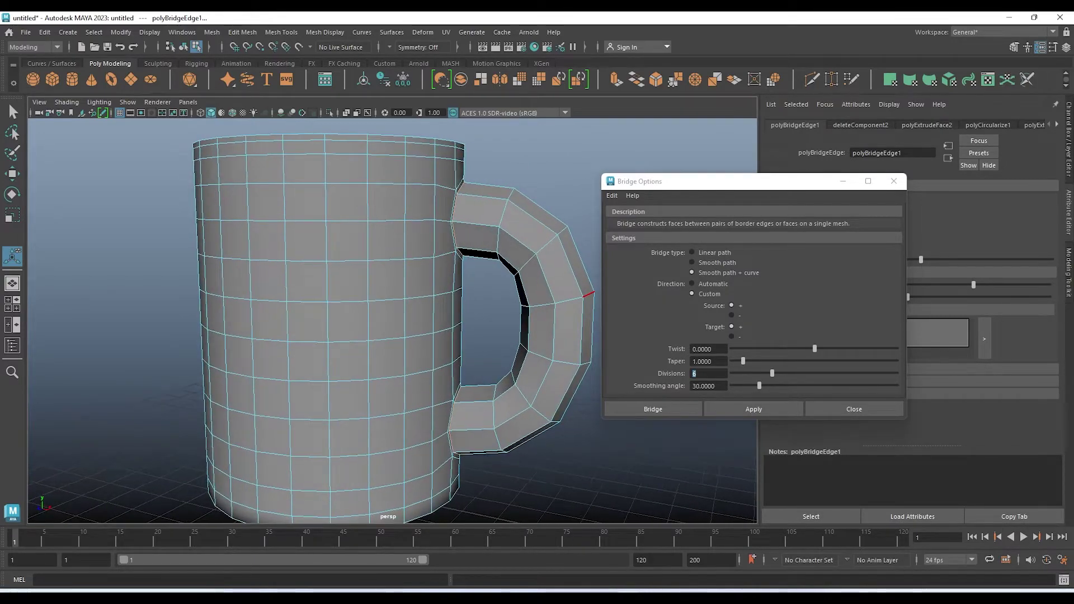
left_click_drag(588, 295, 421, 227, "alt")
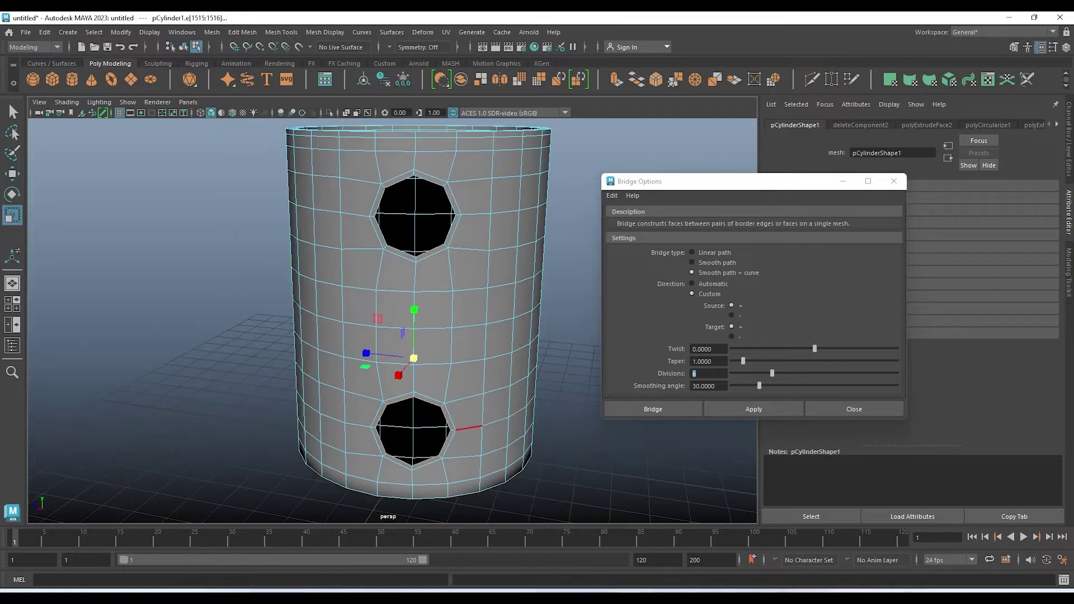
Reselect the hole border edges and undo the scaling so both holes return to full size
left_click_drag(468, 428, 493, 428, "alt")
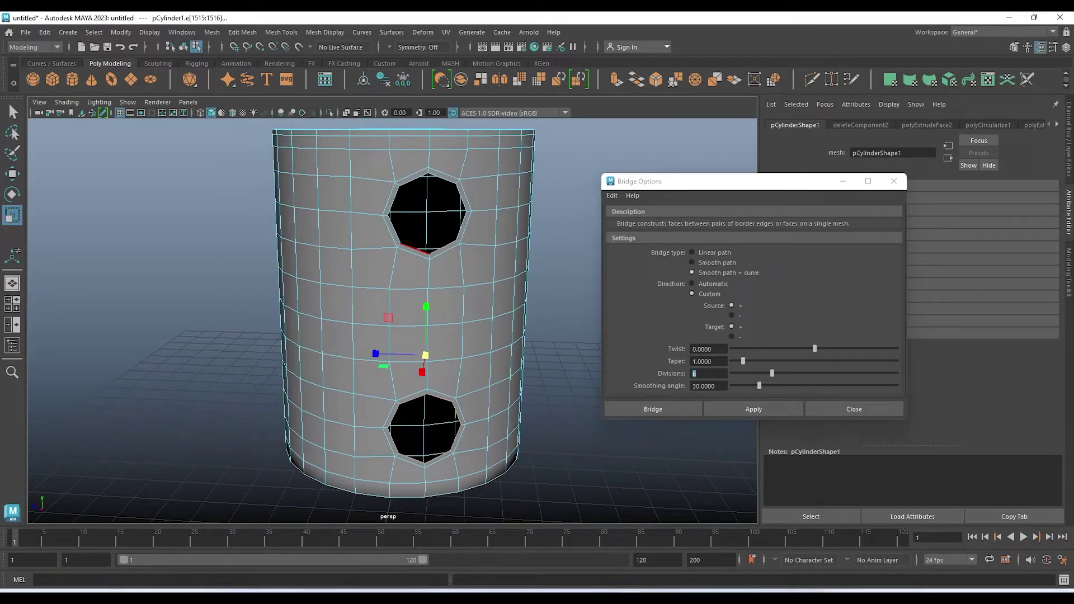
double_click(414, 250)
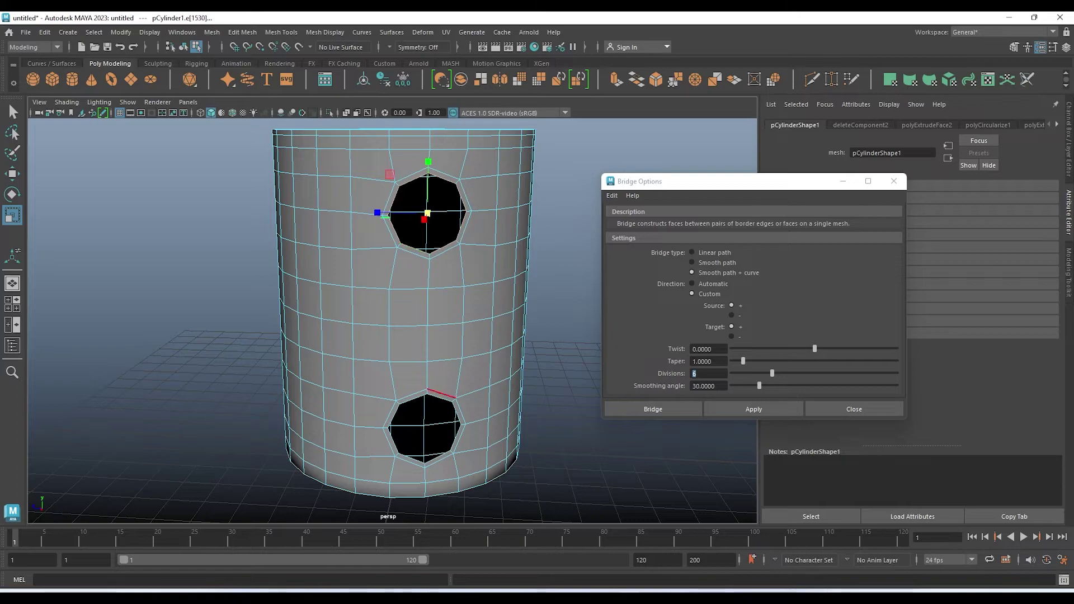
key("ctrl+z")
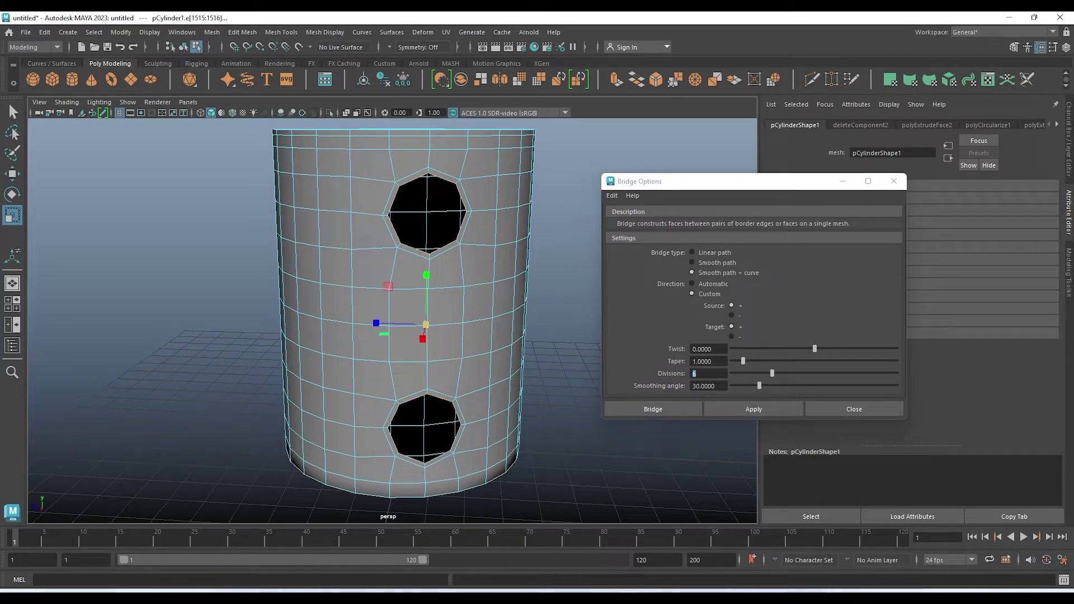
middle_click_drag(426, 324, 390, 415)
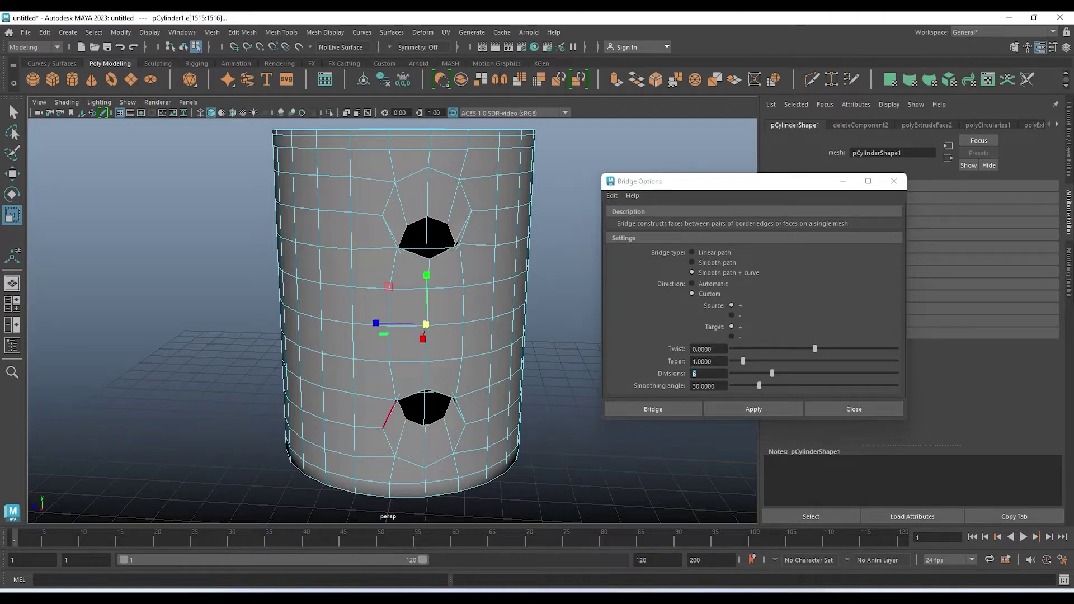
key("ctrl+z")
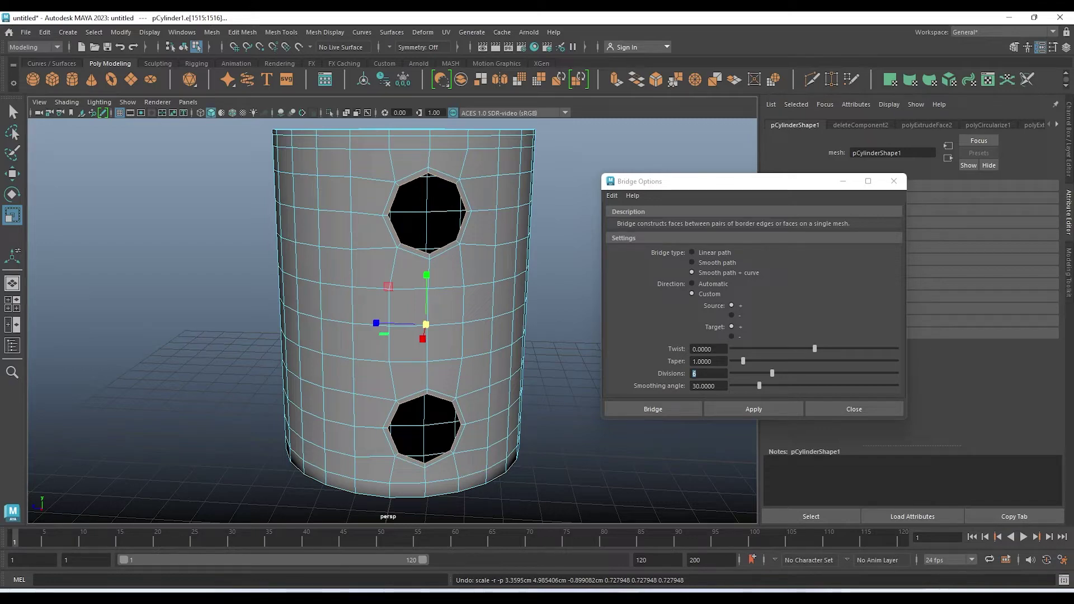
Scale both holes down with the Scale Tool's Axis Orientation set to Component
double_click(11, 216)
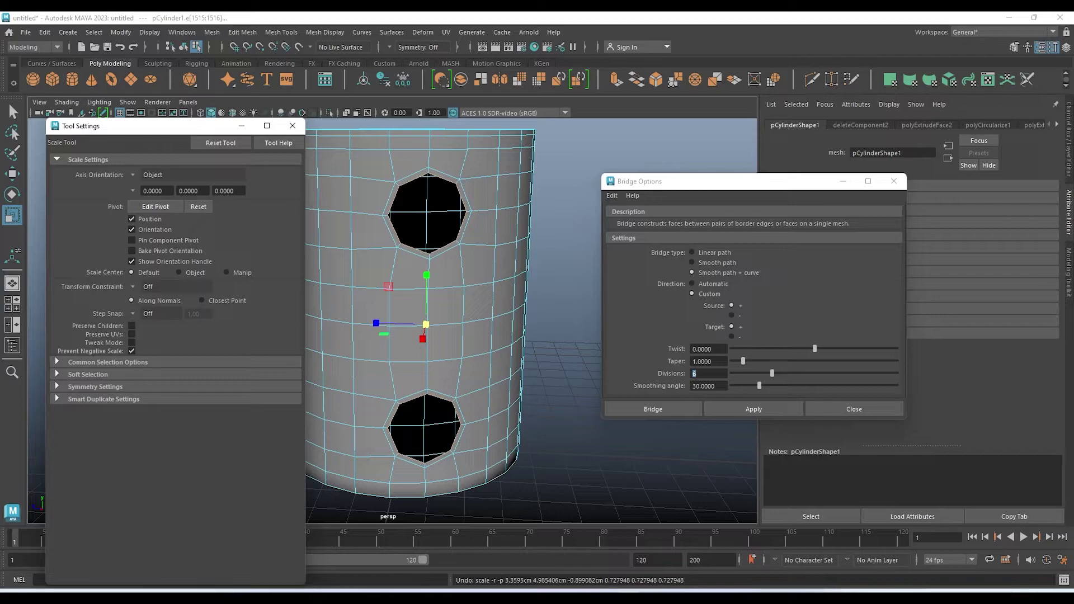
left_click(162, 174)
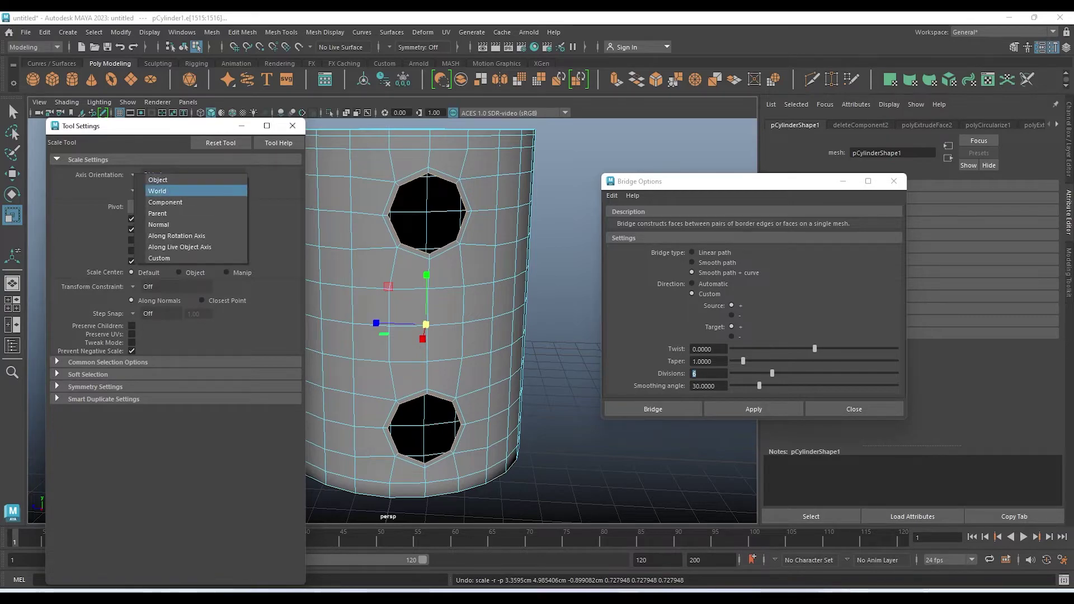
left_click(165, 202)
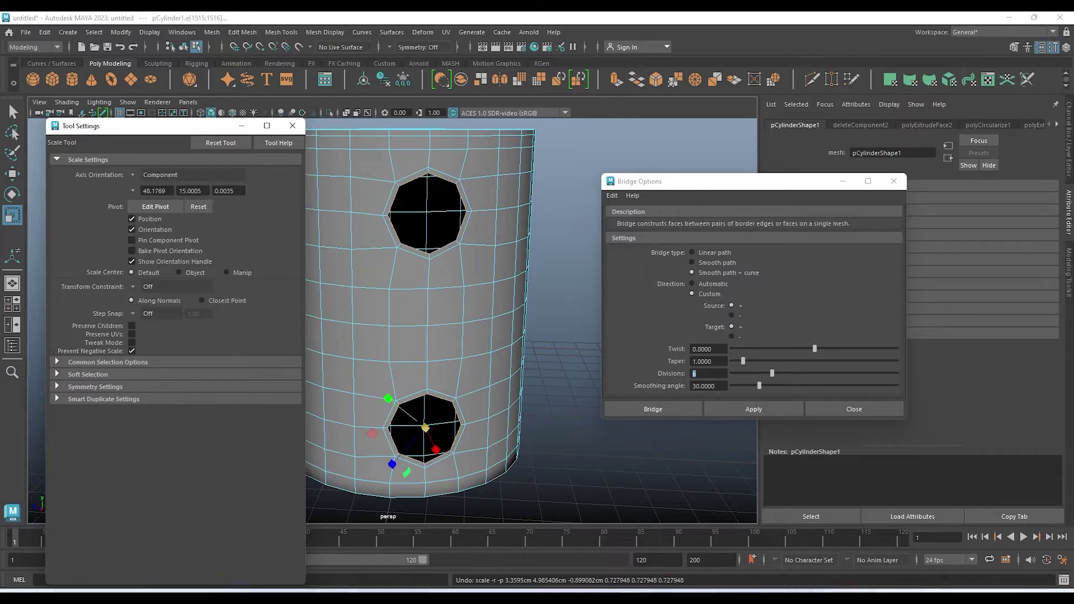
left_click_drag(425, 428, 403, 428)
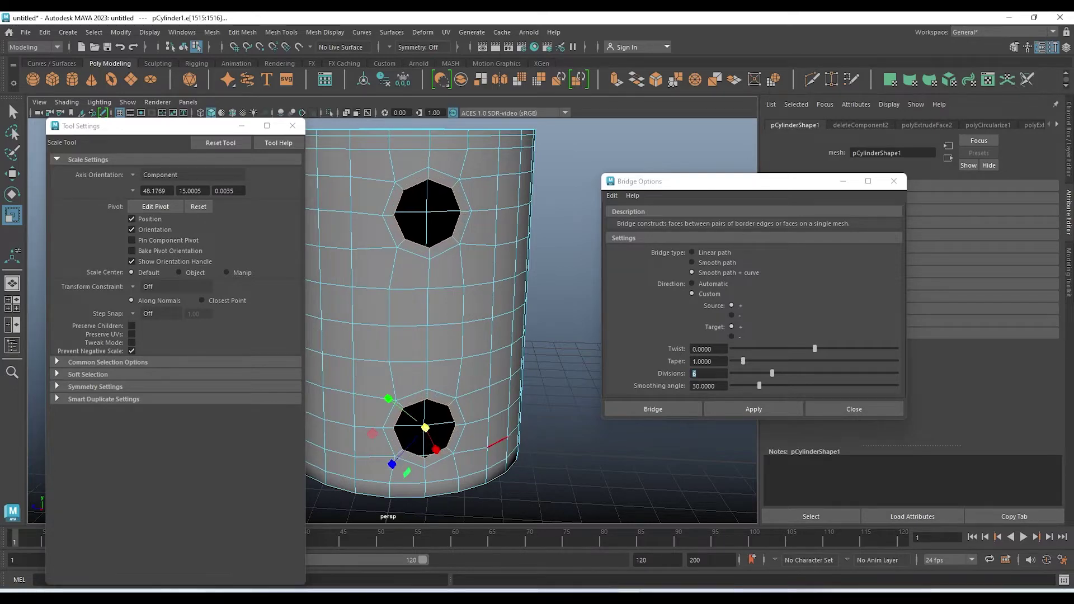
key("w")
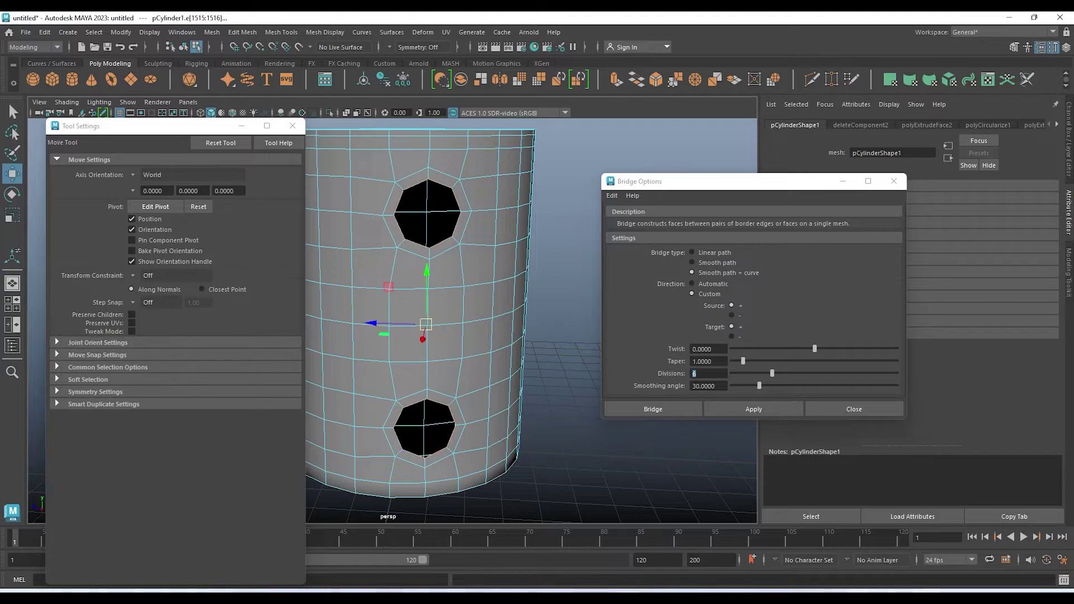
Close the tool settings window and the Bridge Options window
left_click(292, 125)
left_click_drag(347, 308, 425, 307, "alt")
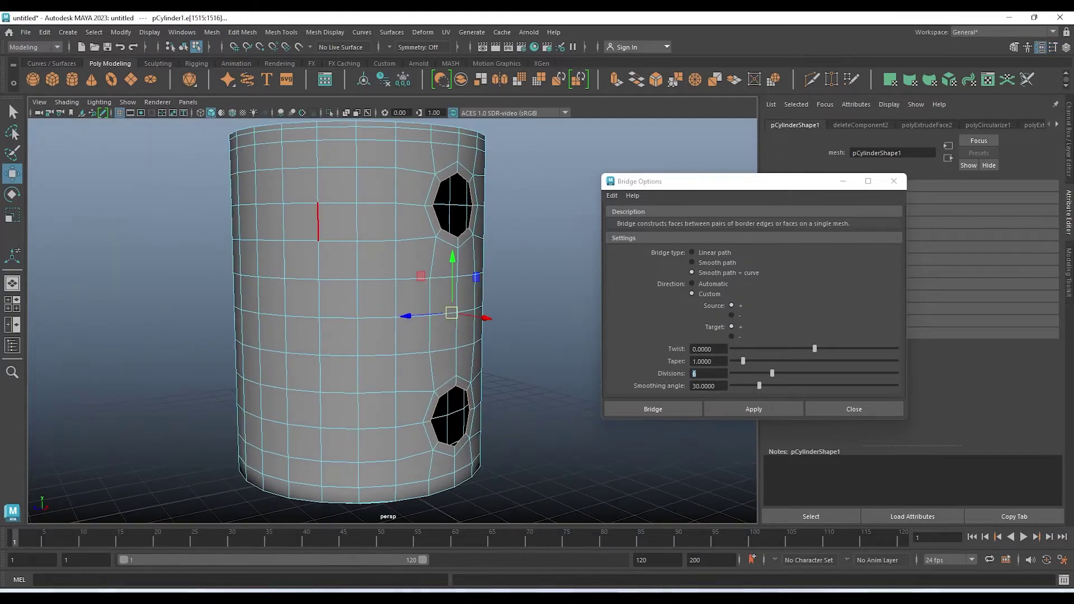
left_click_drag(318, 221, 305, 223, "alt")
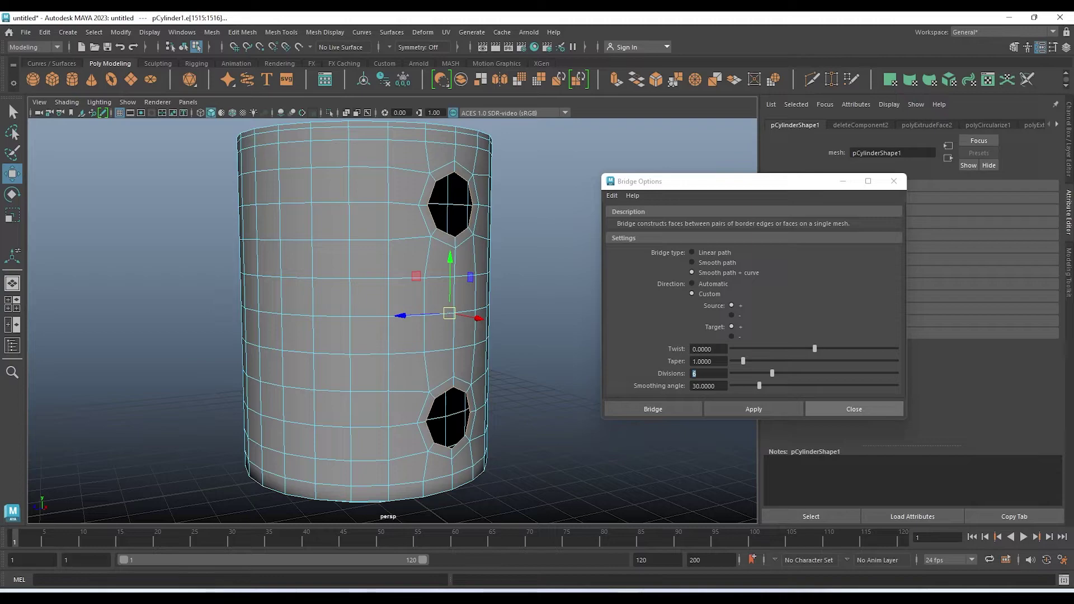
left_click(855, 408)
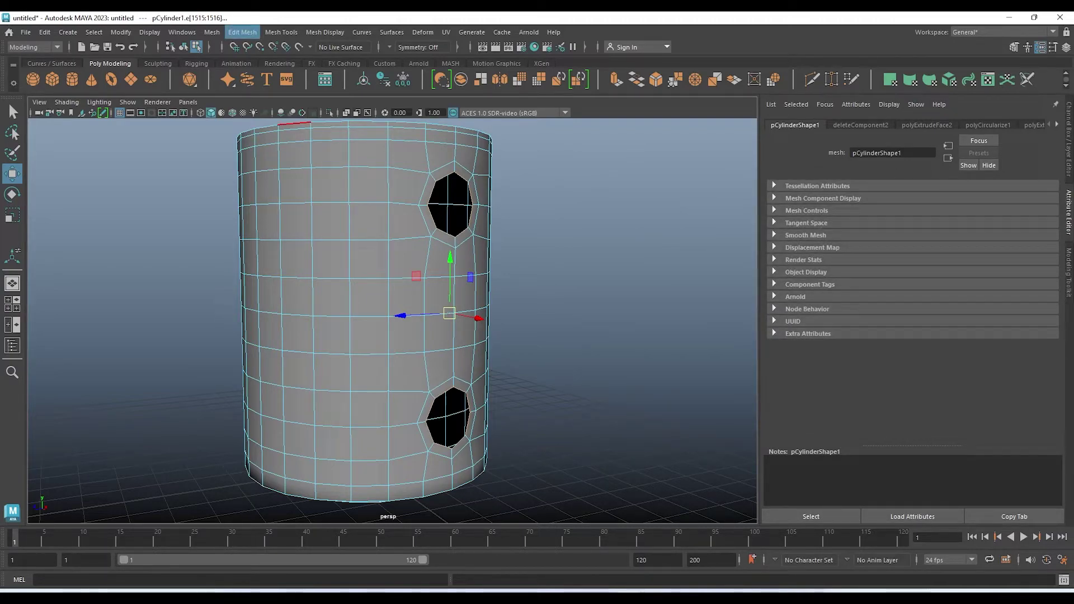
Bridge the two holes with a 6-division curved handle and return to object selection
left_click(242, 32)
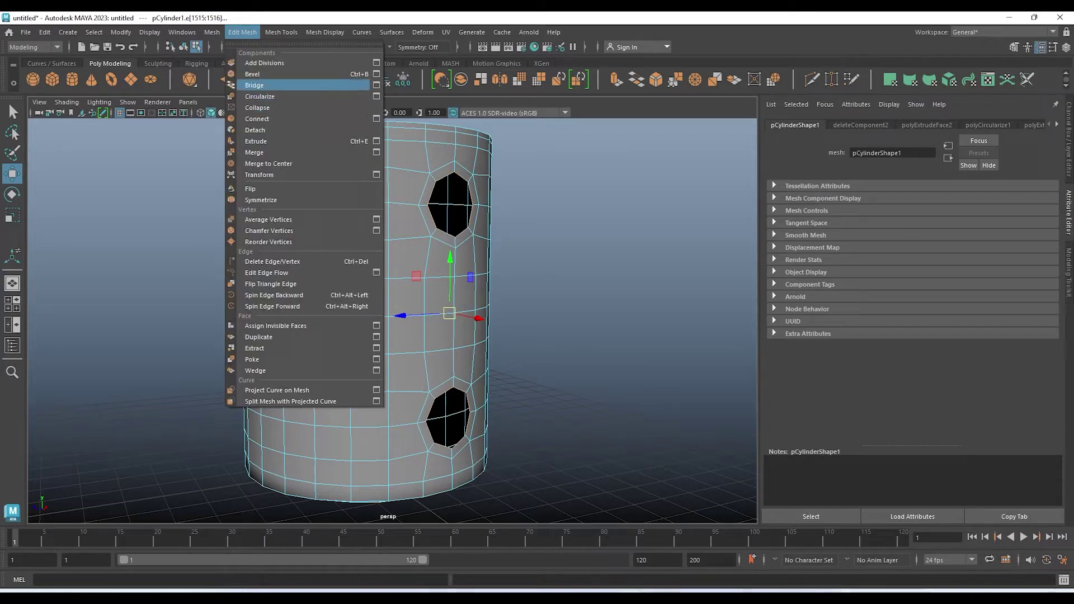
left_click(376, 85)
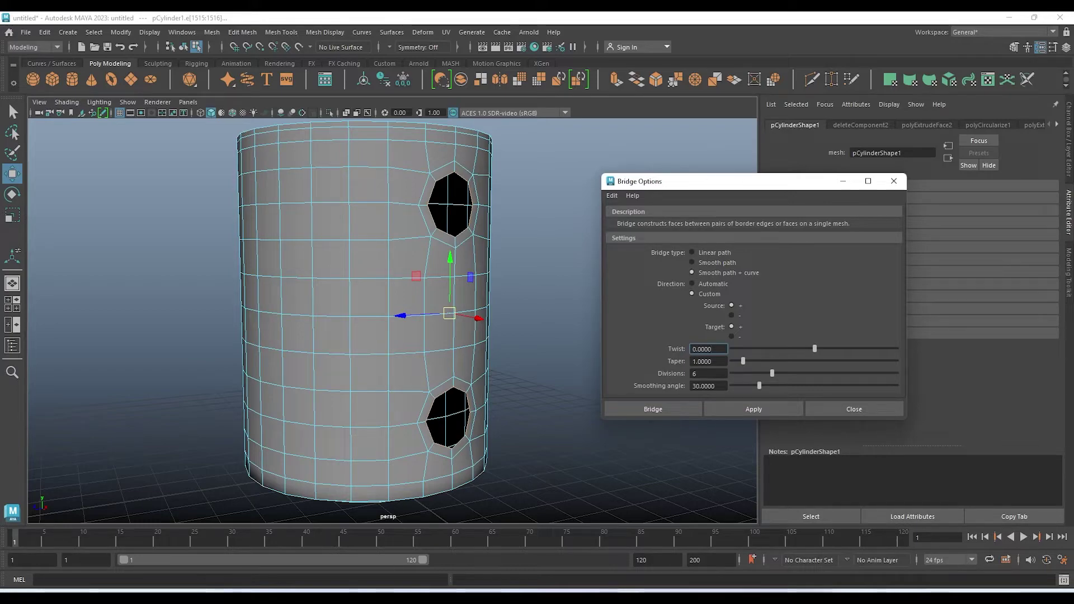
left_click(753, 409)
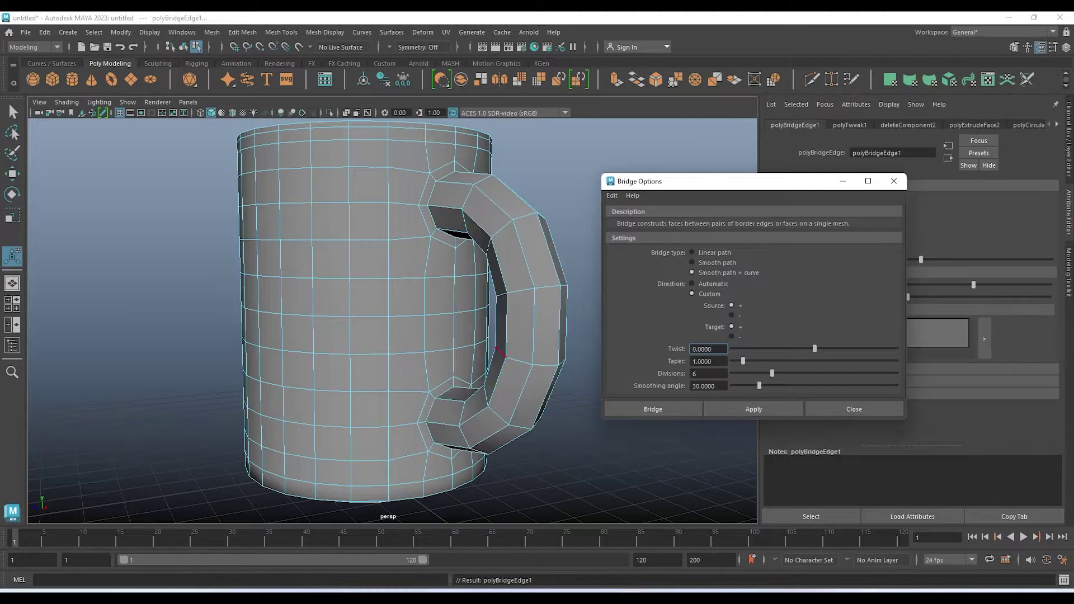
left_click_drag(391, 313, 336, 314, "alt")
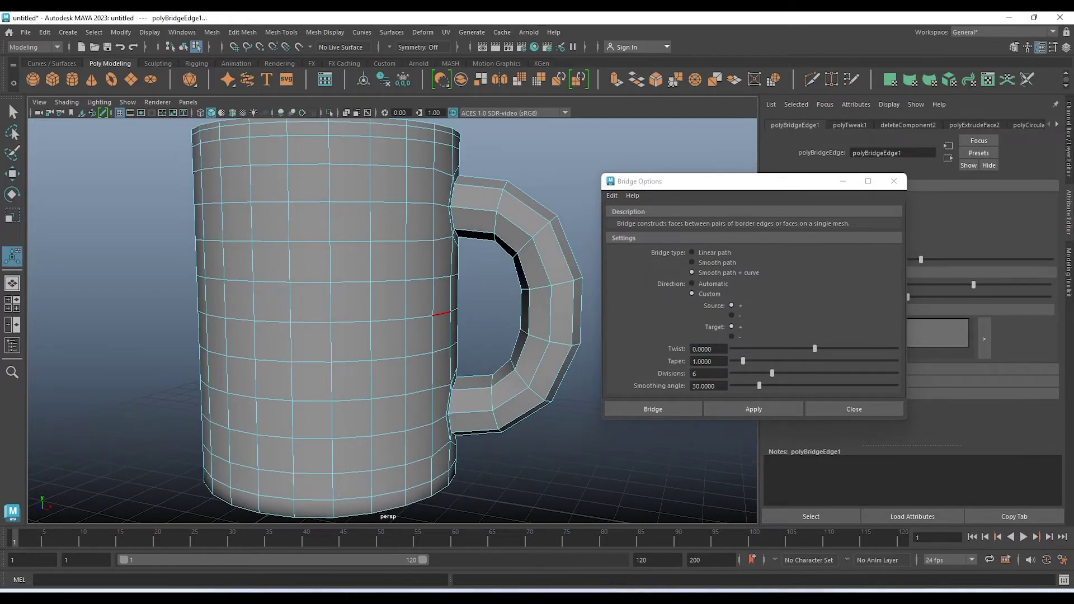
key("w")
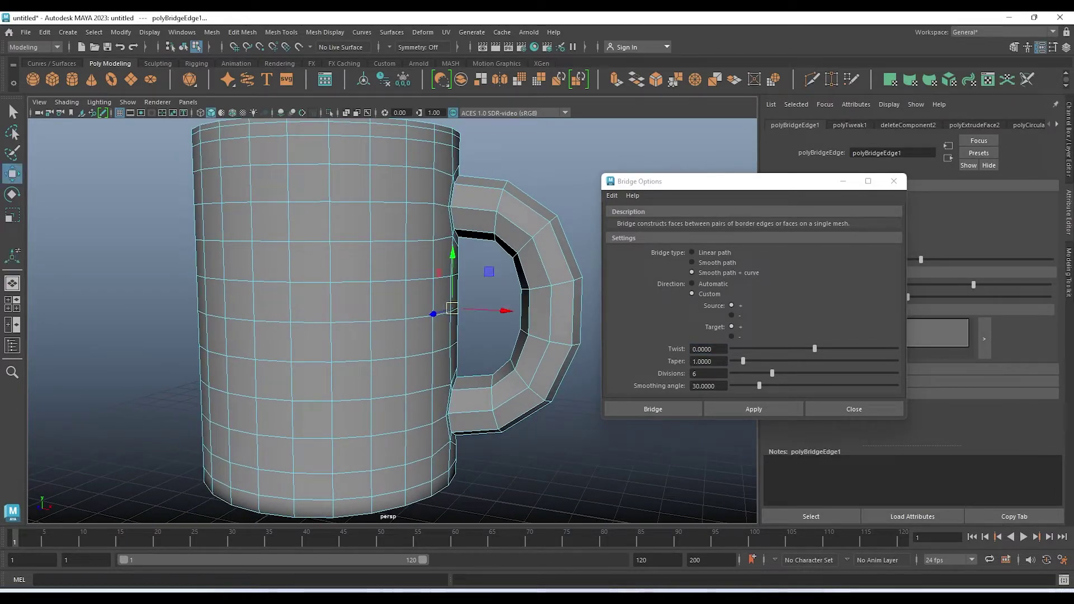
left_click(854, 409)
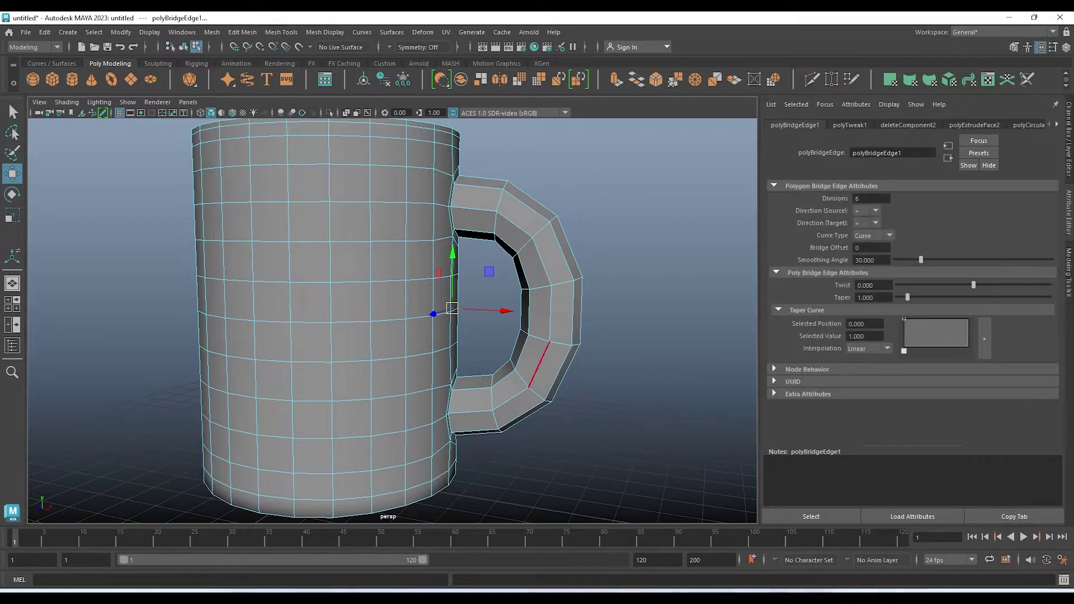
middle_click_drag(539, 358, 563, 350, "alt")
right_click_drag(307, 269, 360, 251)
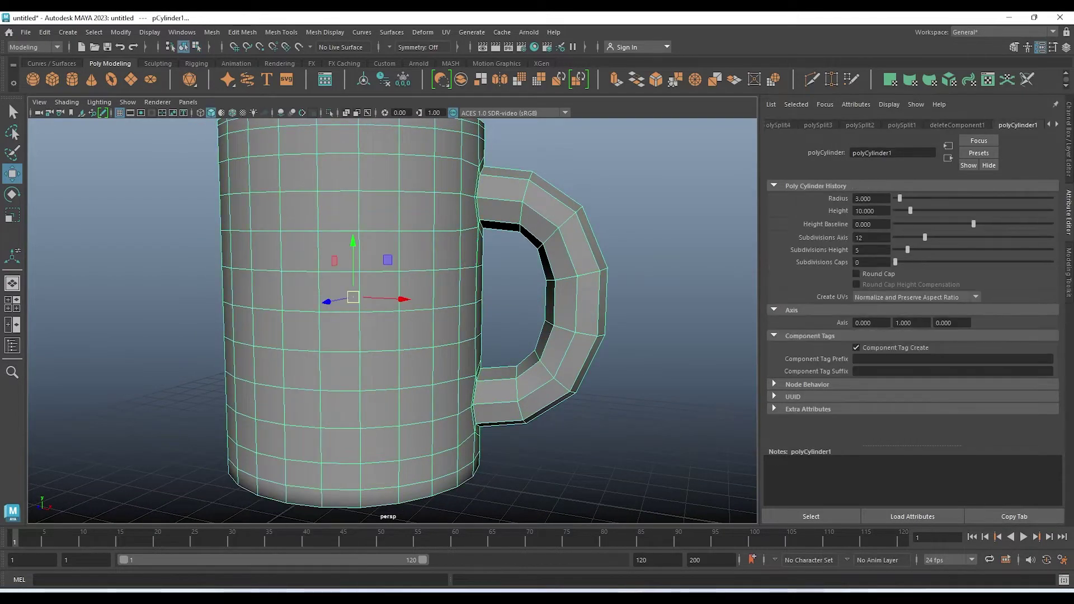
Select curve1 in the Outliner and switch the viewport to wireframe
left_click(13, 345)
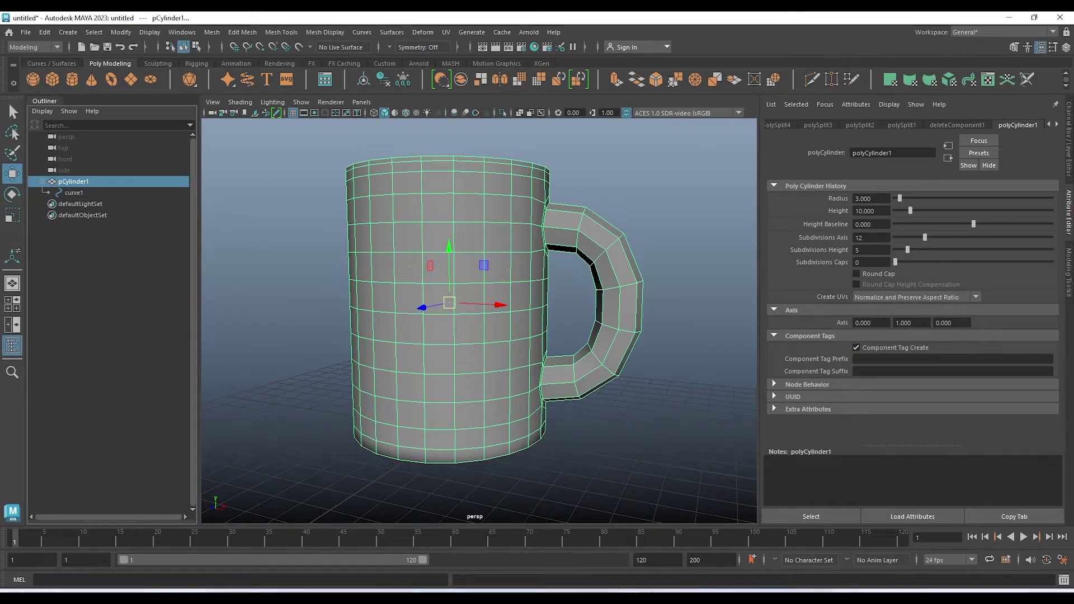
left_click(74, 192)
left_click_drag(476, 336, 464, 314, "alt")
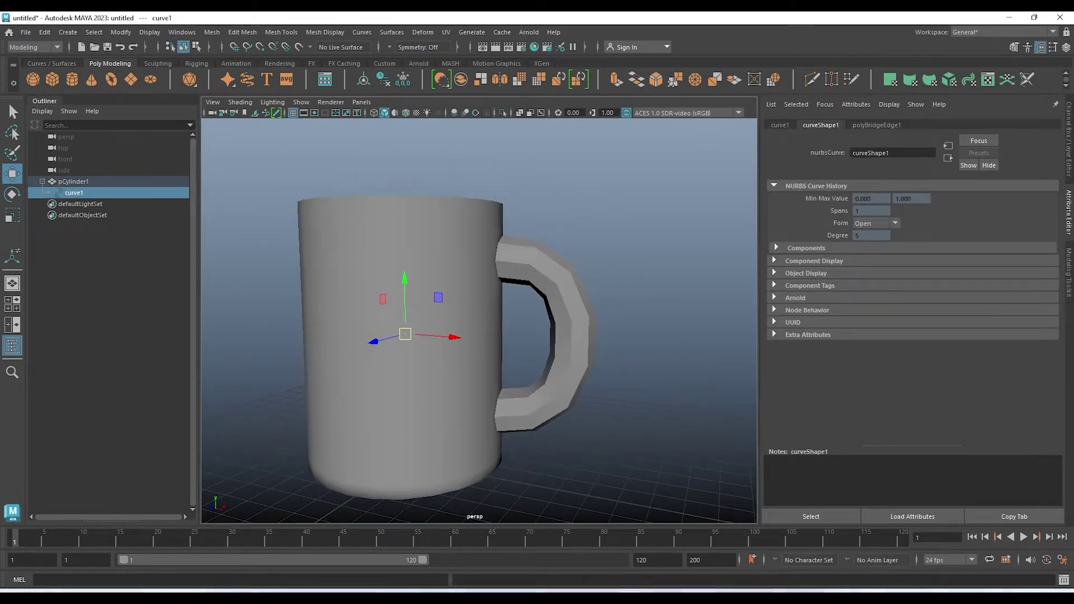
key("4")
scroll(476, 324, "up", 3)
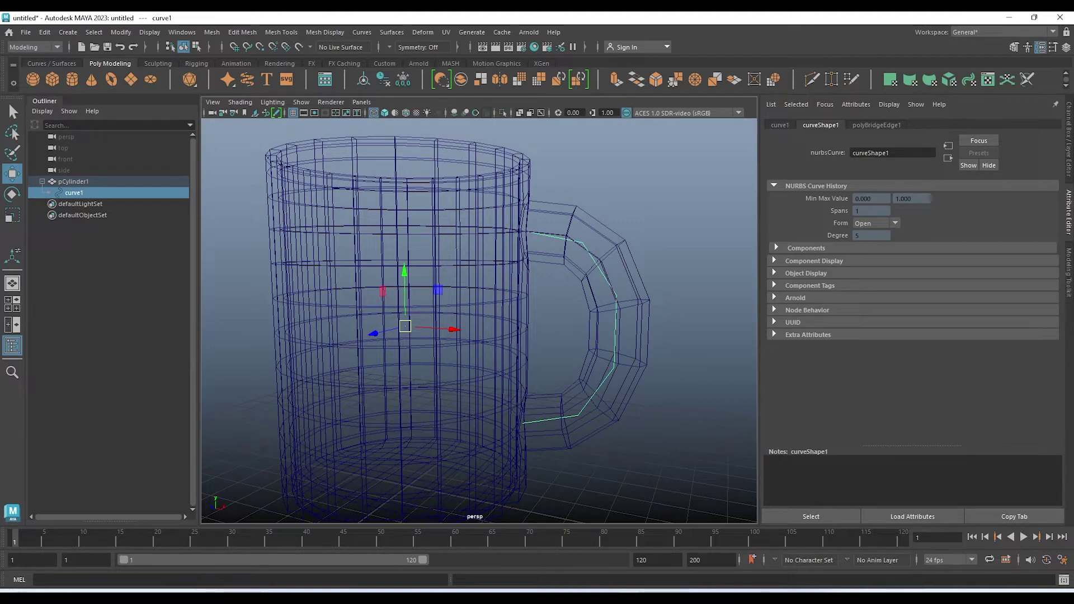
Move several curve1 control vertices to widen and reshape the handle outline
right_click_drag(579, 280, 526, 247)
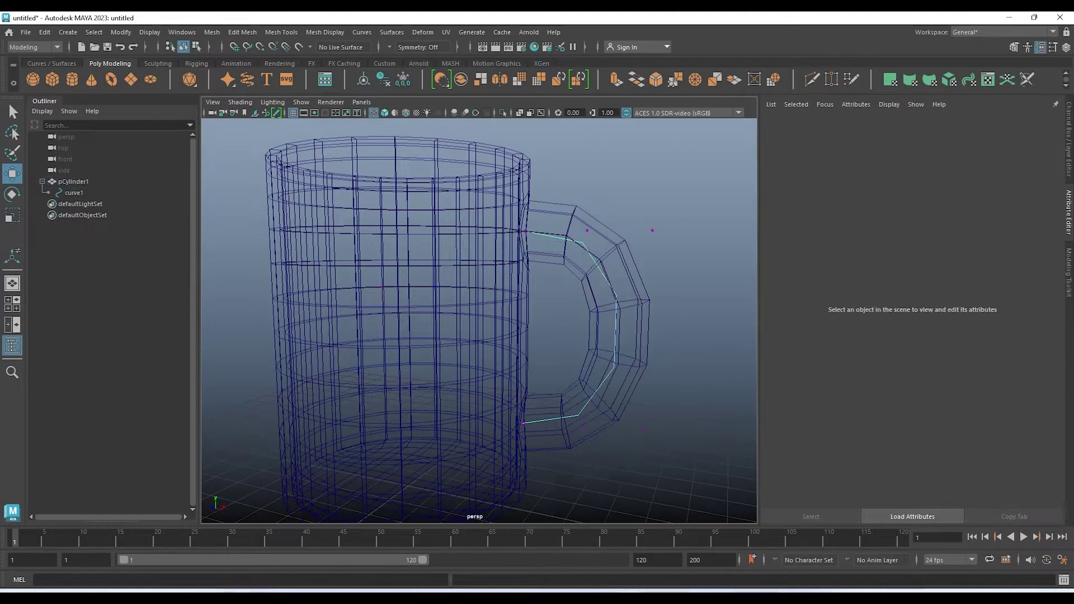
left_click_drag(570, 181, 596, 240)
scroll(479, 321, "up", 3)
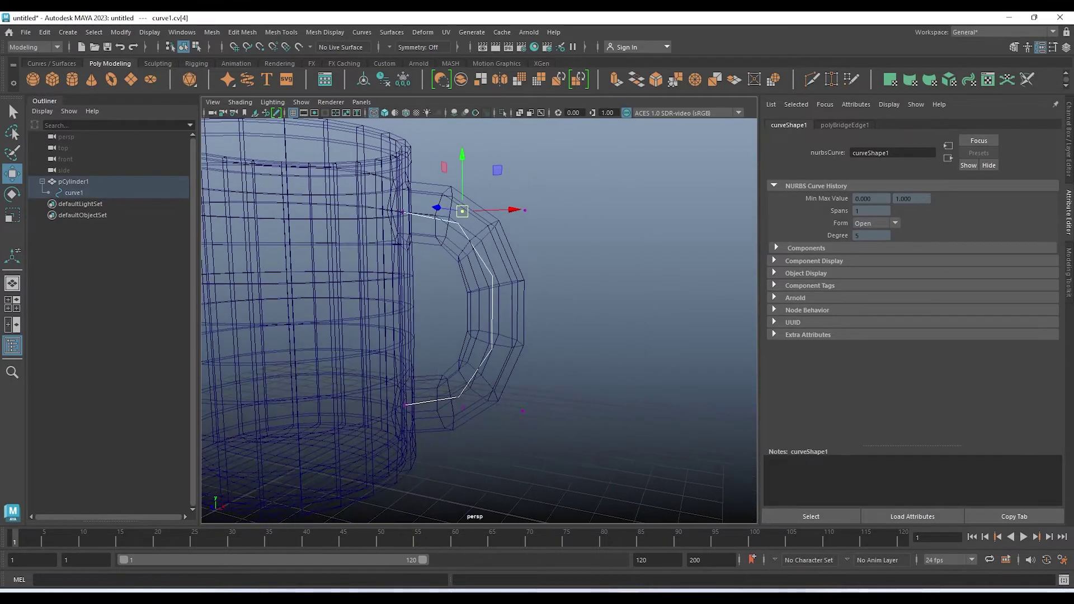
mouse_move(462, 212)
left_mouse_down()
mouse_move(491, 192)
mouse_move(571, 216)
mouse_move(593, 185)
left_mouse_up()
left_click(524, 209)
left_click(502, 328)
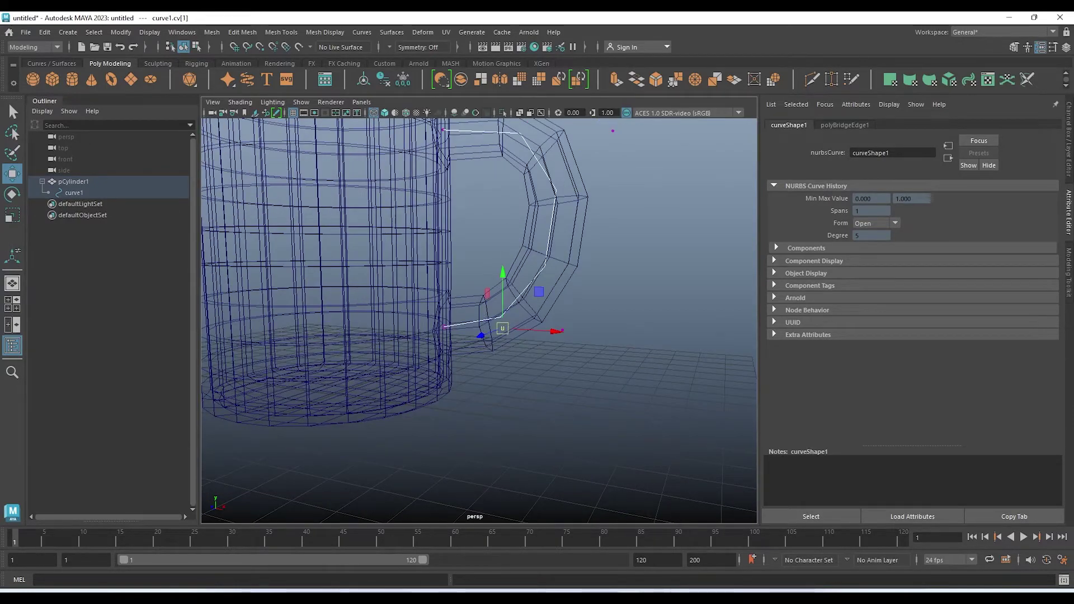
mouse_move(502, 329)
left_mouse_down()
mouse_move(513, 369)
mouse_move(524, 363)
left_mouse_up()
left_click(561, 330)
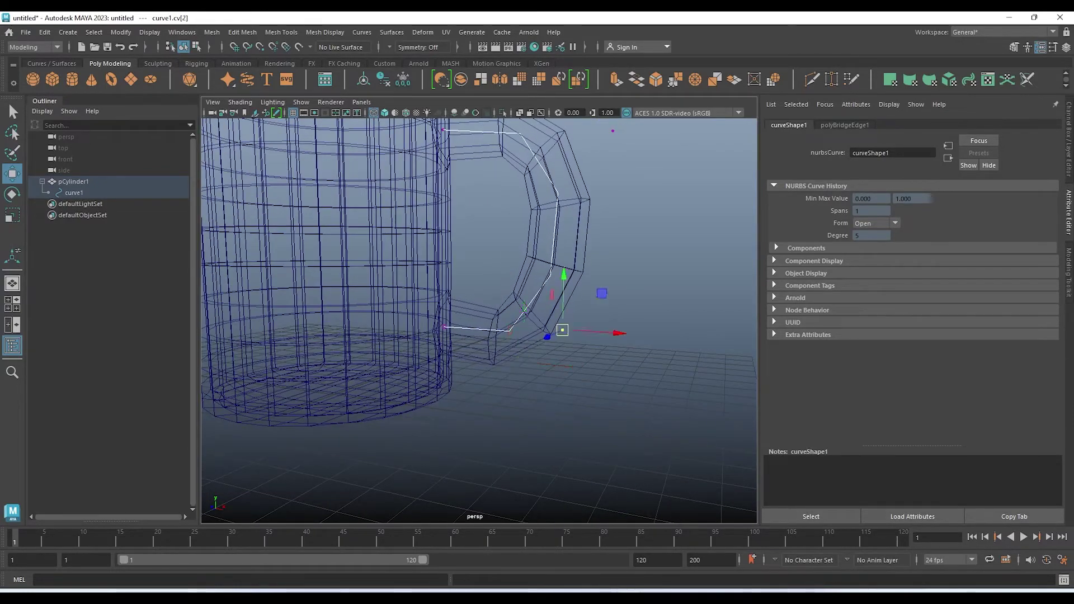
mouse_move(561, 331)
left_mouse_down()
mouse_move(623, 333)
mouse_move(593, 313)
left_mouse_up()
scroll(623, 333, "down", 3)
Raise the handle's top control point up and right and return to shaded display
mouse_move(585, 218)
left_mouse_down()
mouse_move(540, 288)
mouse_move(557, 232)
left_mouse_up()
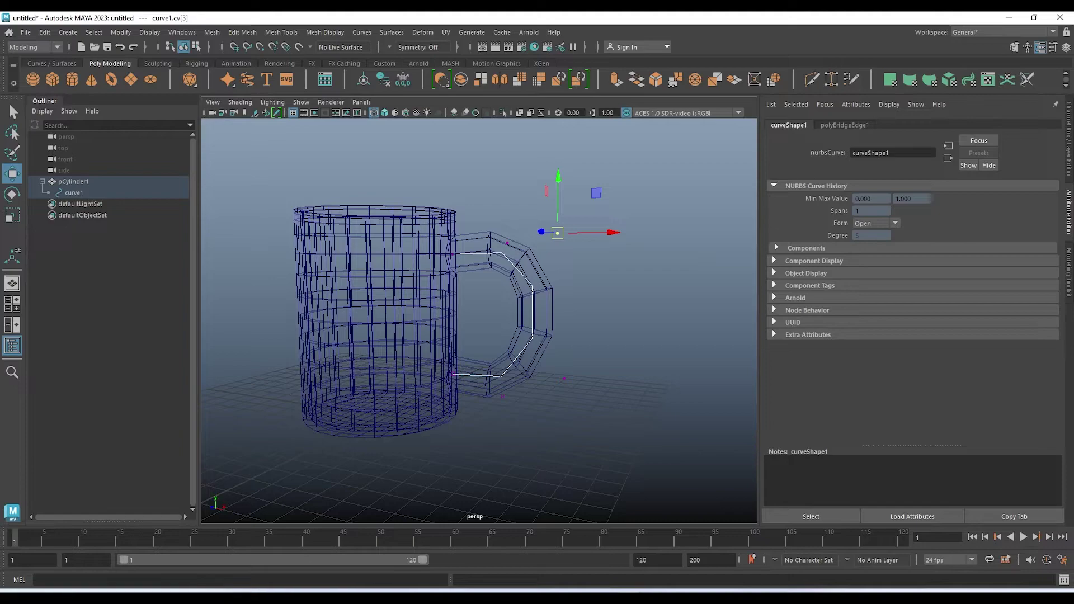
key("5")
scroll(479, 321, "up", 3)
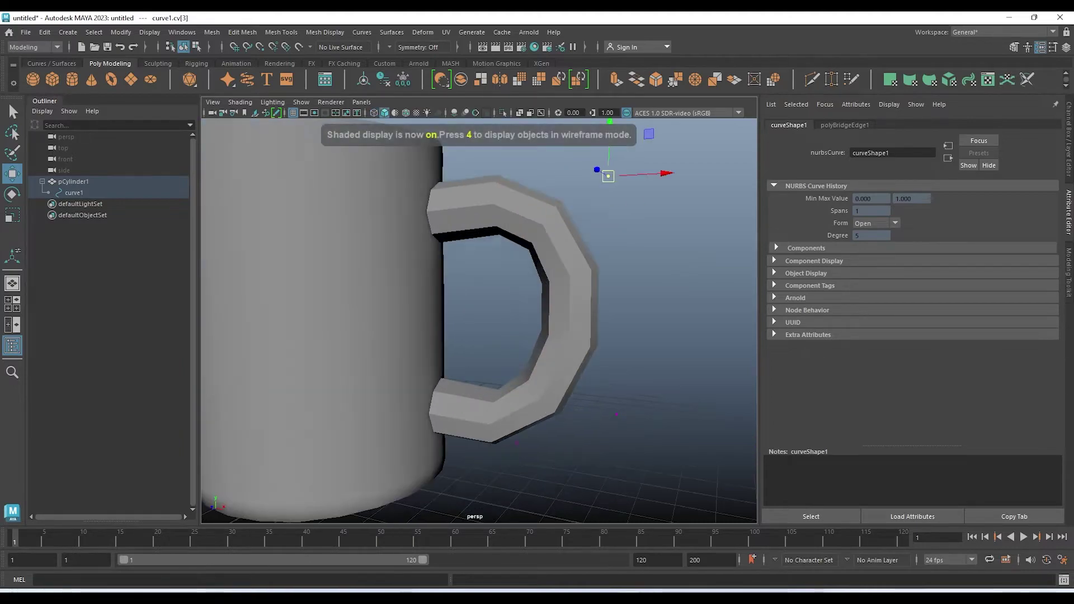
scroll(479, 320, "up", 2)
left_click_drag(601, 225, 613, 175)
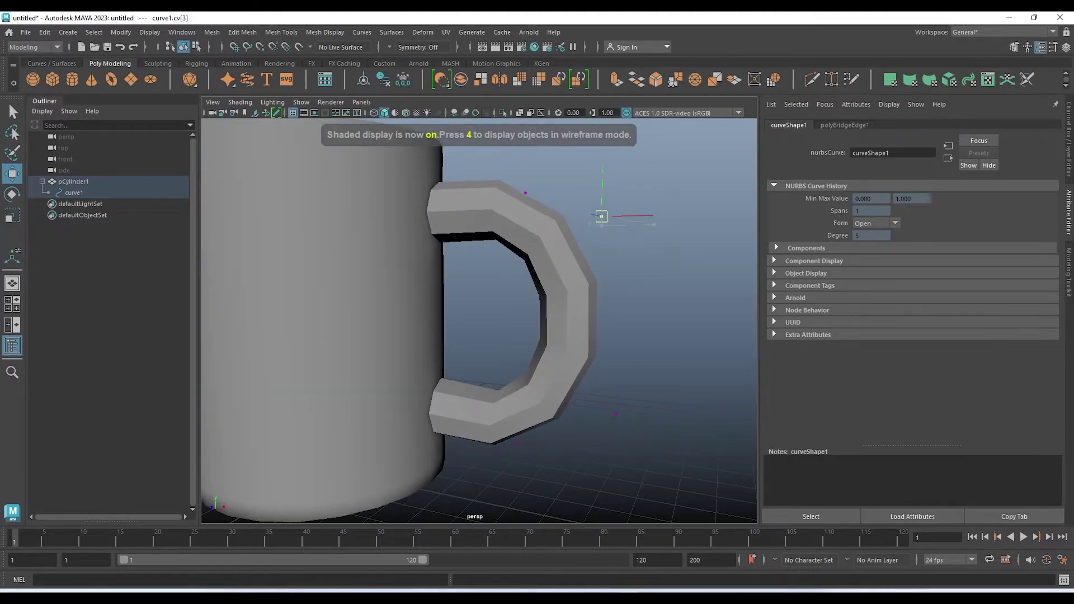
scroll(478, 321, "down", 5)
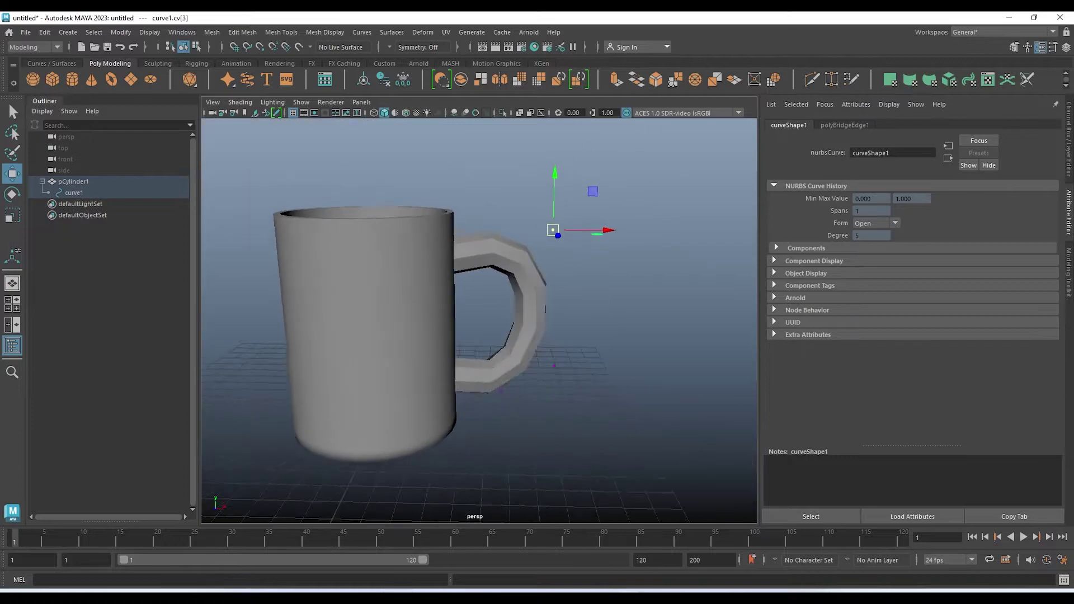
mouse_move(479, 321)
left_mouse_down("alt")
mouse_move(504, 313)
mouse_move(481, 358)
mouse_move(482, 330)
left_mouse_up("alt")
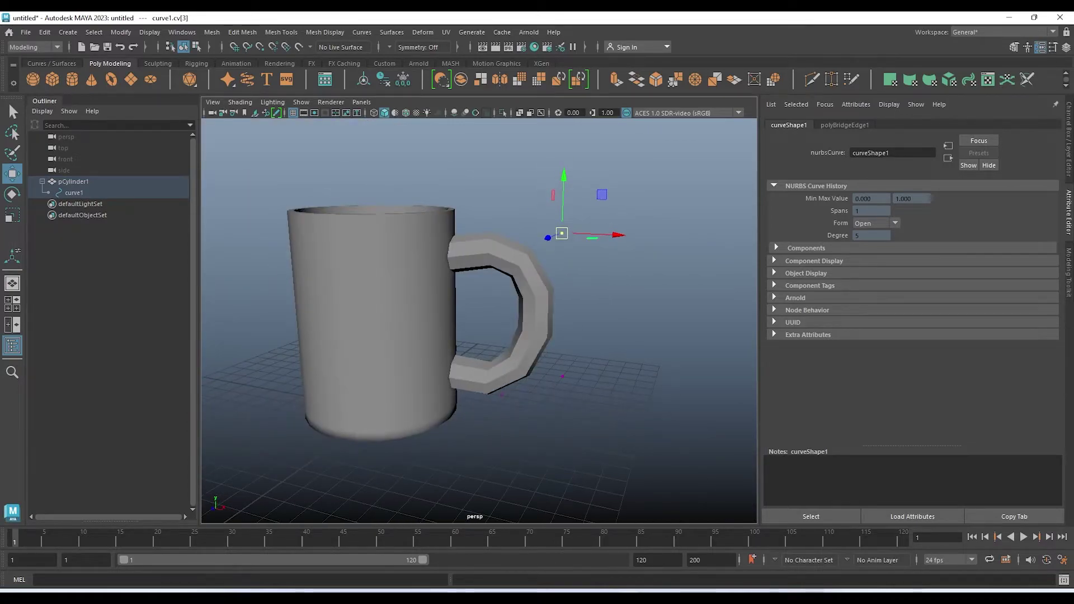
Set the polyBridgeEdge1 Divisions to 8
left_click(844, 125)
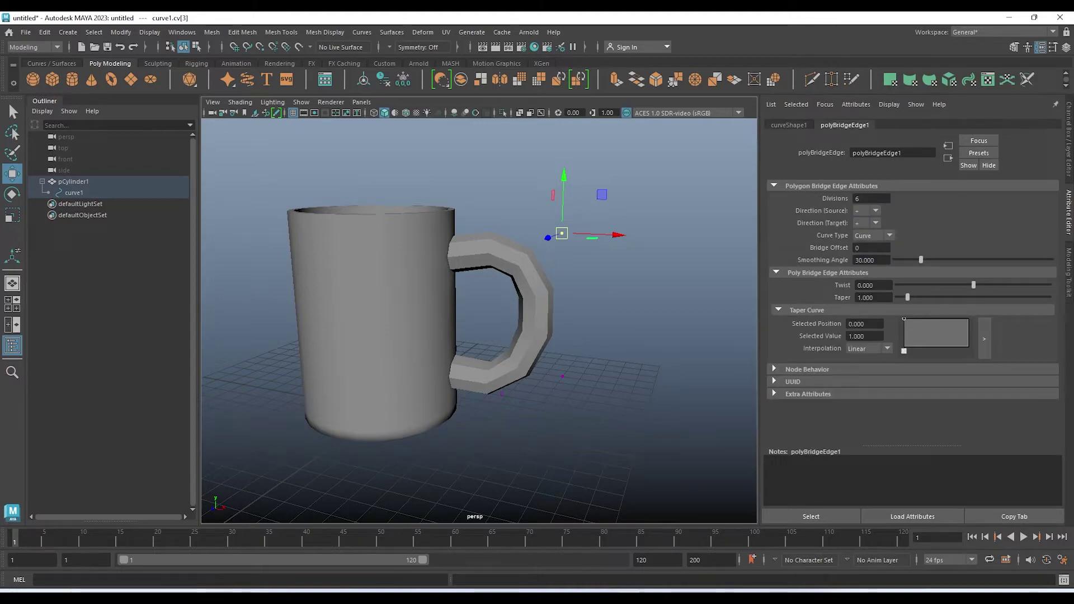
left_click(871, 198)
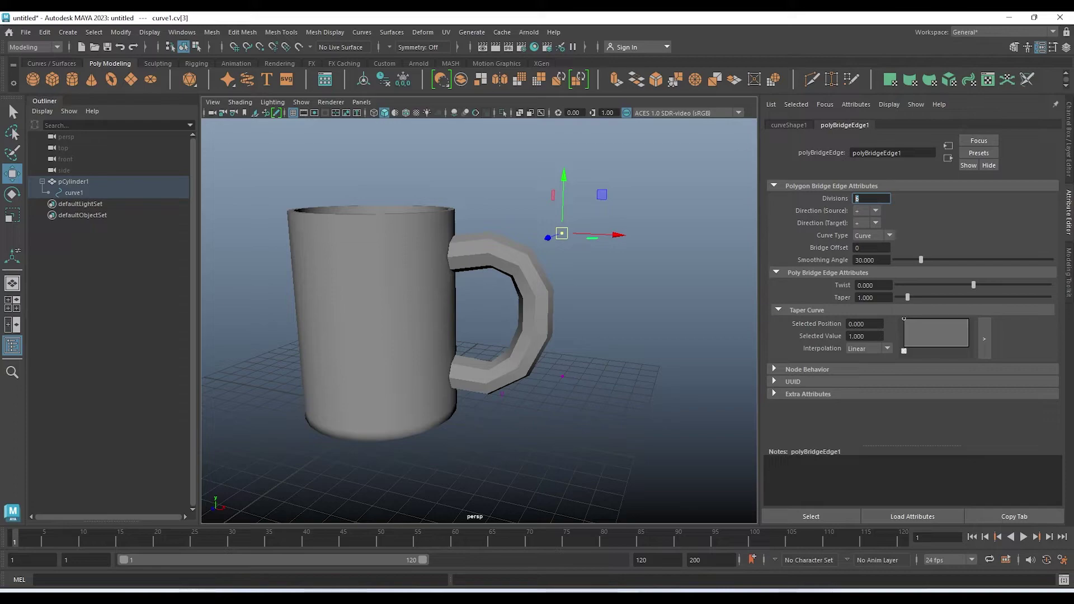
type("8")
key("Return")
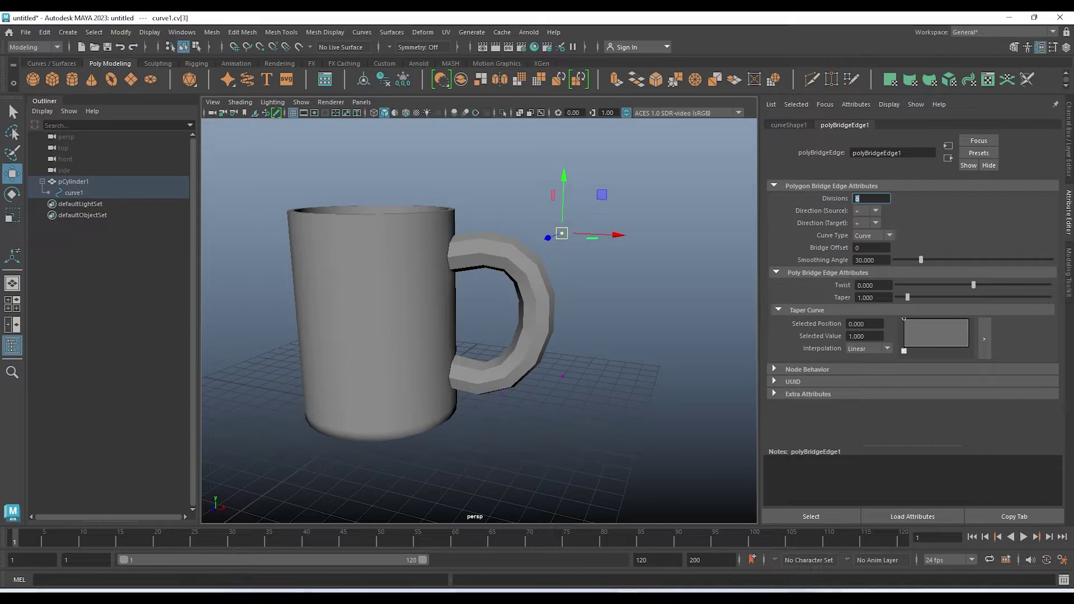
Lower the bridge Taper to 0.833 so the handle narrows slightly
double_click(867, 285)
key("Tab")
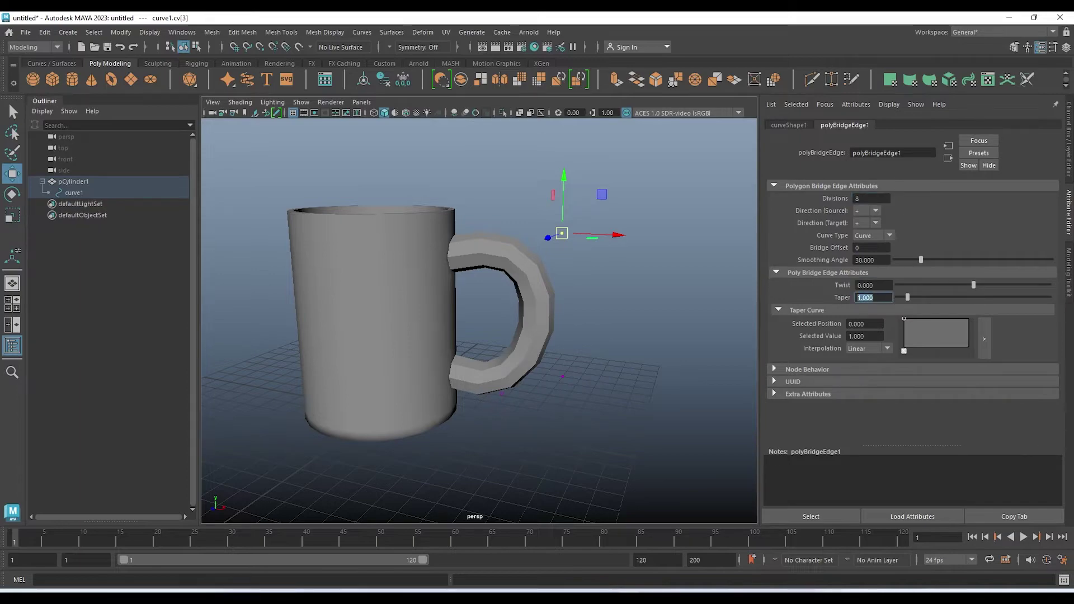
mouse_move(907, 298)
left_mouse_down()
mouse_move(919, 297)
mouse_move(906, 298)
left_mouse_up()
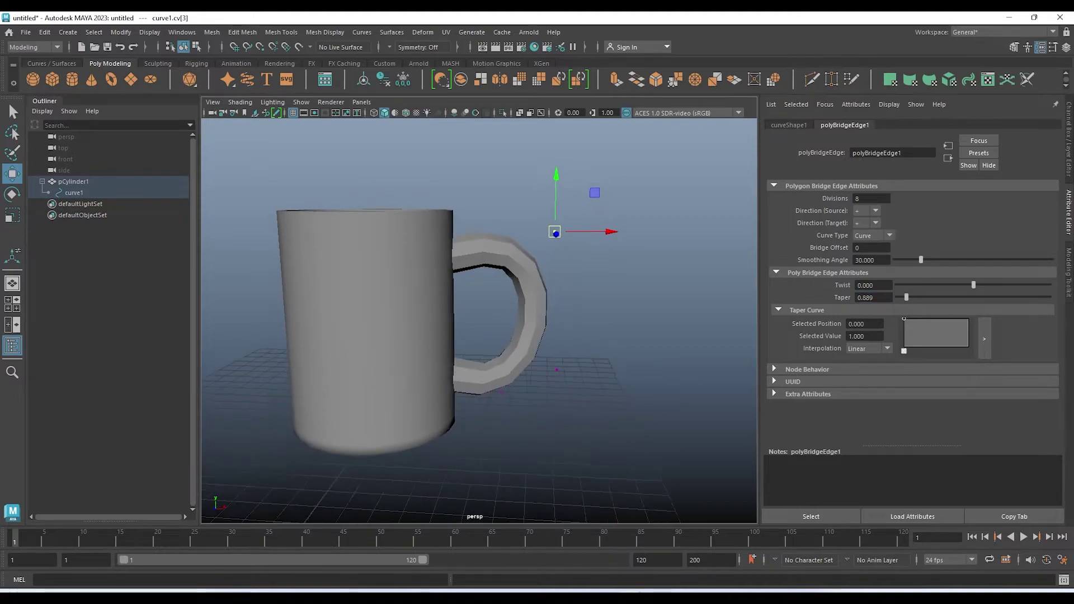
left_click_drag(478, 319, 504, 291, "alt")
scroll(478, 319, "up", 5)
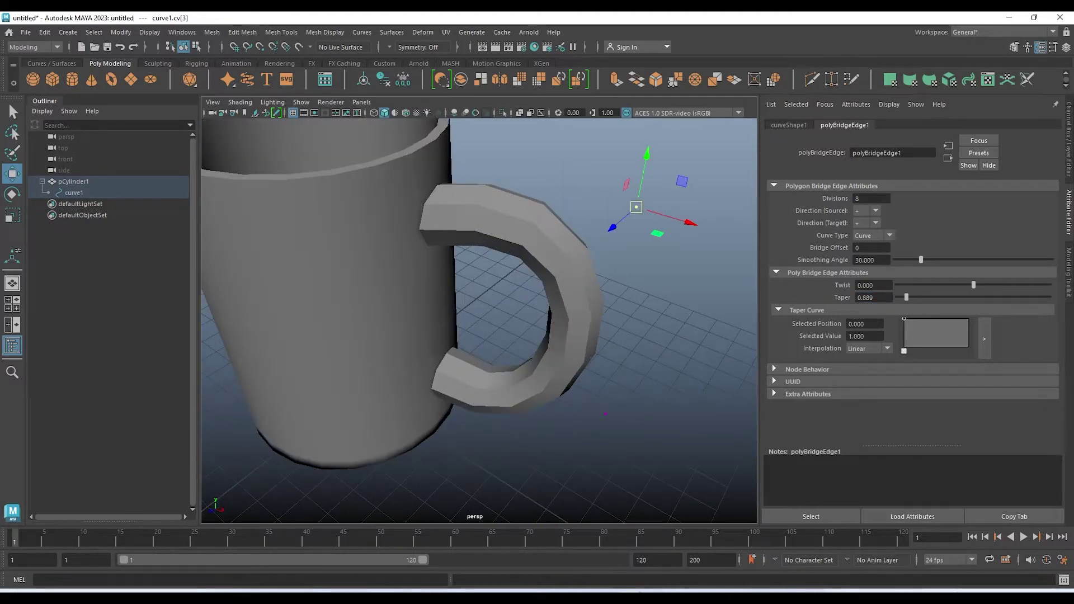
left_click_drag(476, 336, 476, 291, "alt")
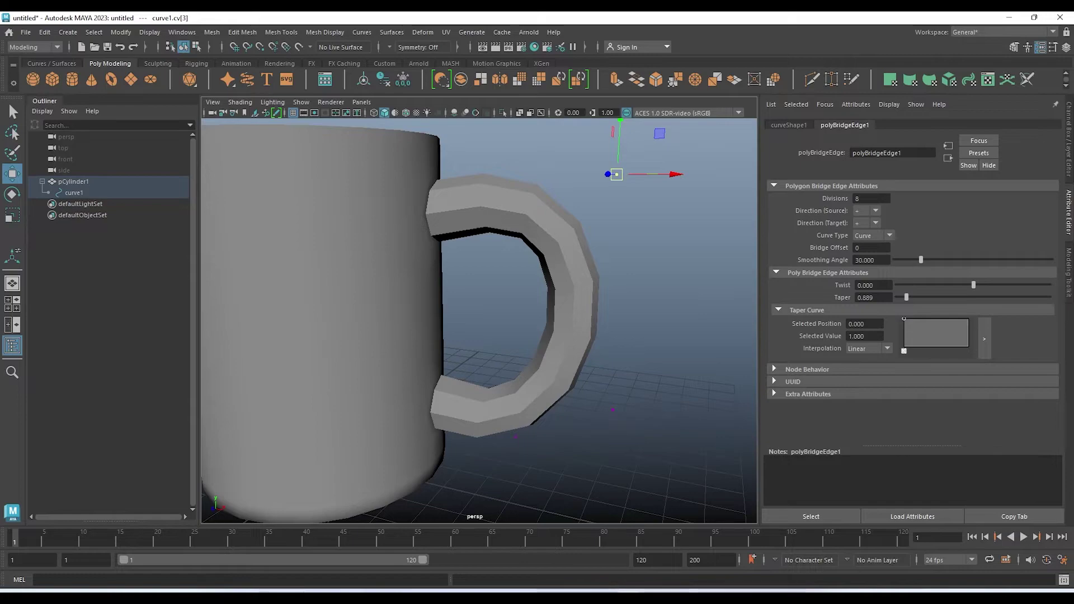
left_click_drag(906, 297, 906, 297)
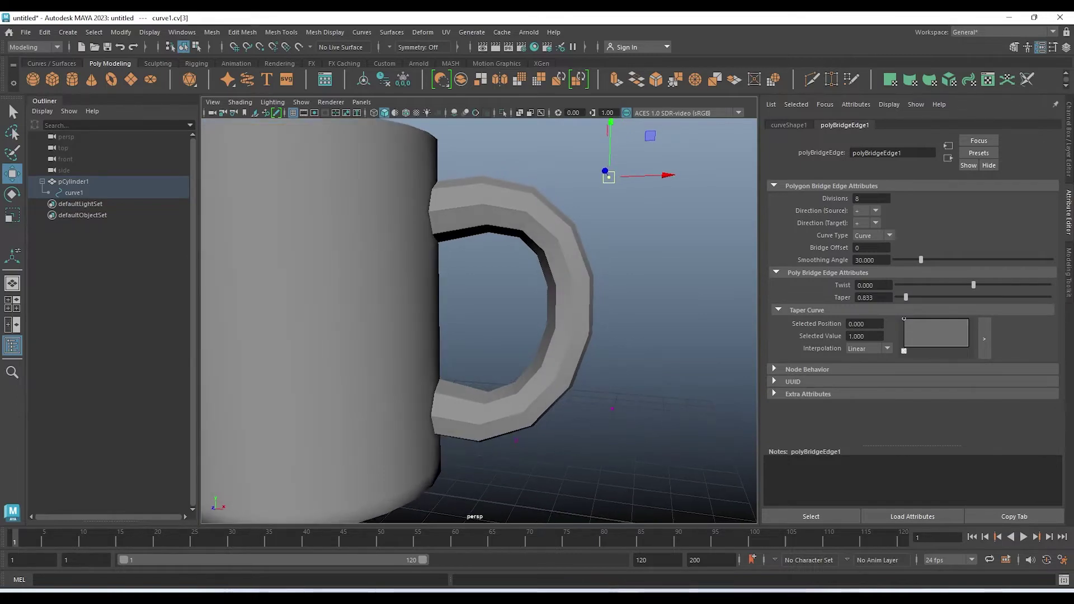
Try a handle Twist, then undo it to keep Twist at 0
scroll(478, 319, "down", 3)
mouse_move(476, 313)
left_mouse_down("alt")
mouse_move(403, 308)
mouse_move(442, 308)
left_mouse_up("alt")
scroll(479, 319, "up", 3)
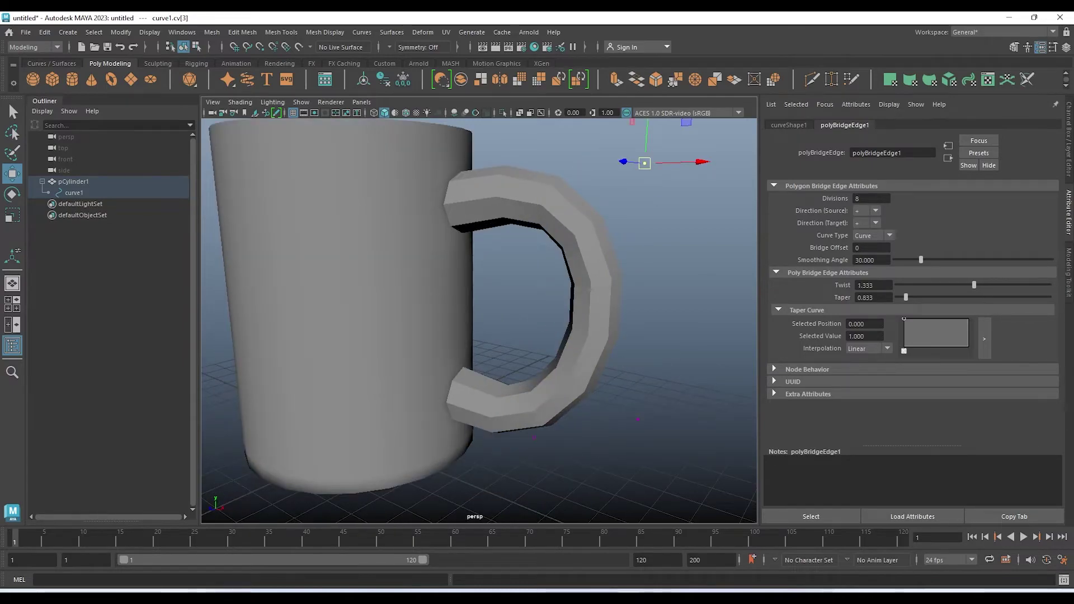
left_click_drag(974, 284, 997, 285)
key("ctrl+z")
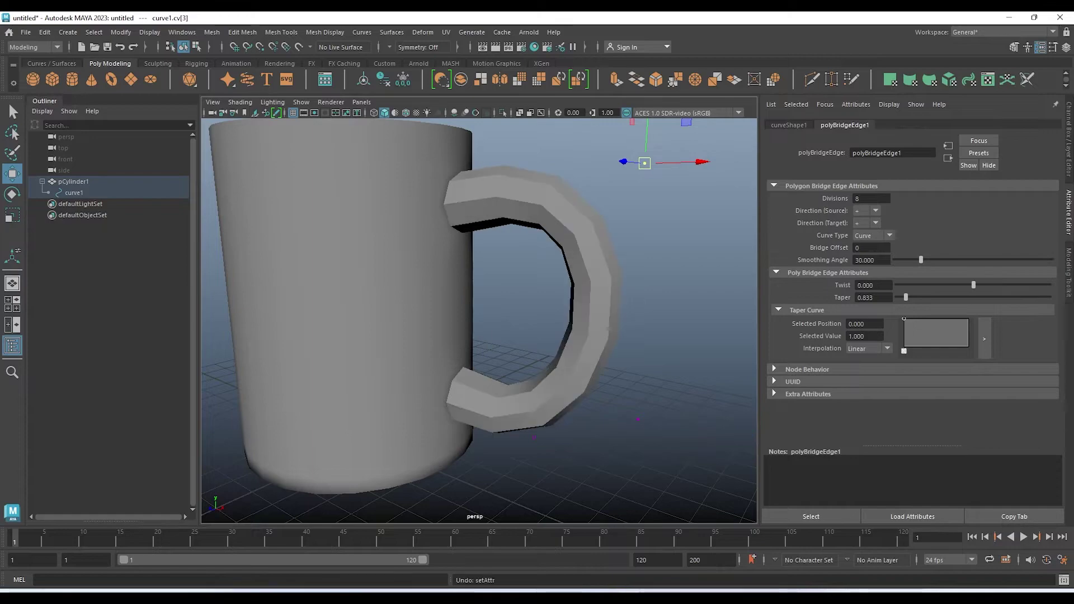
key("ctrl+z")
key("ctrl+z")
key("ctrl+z")
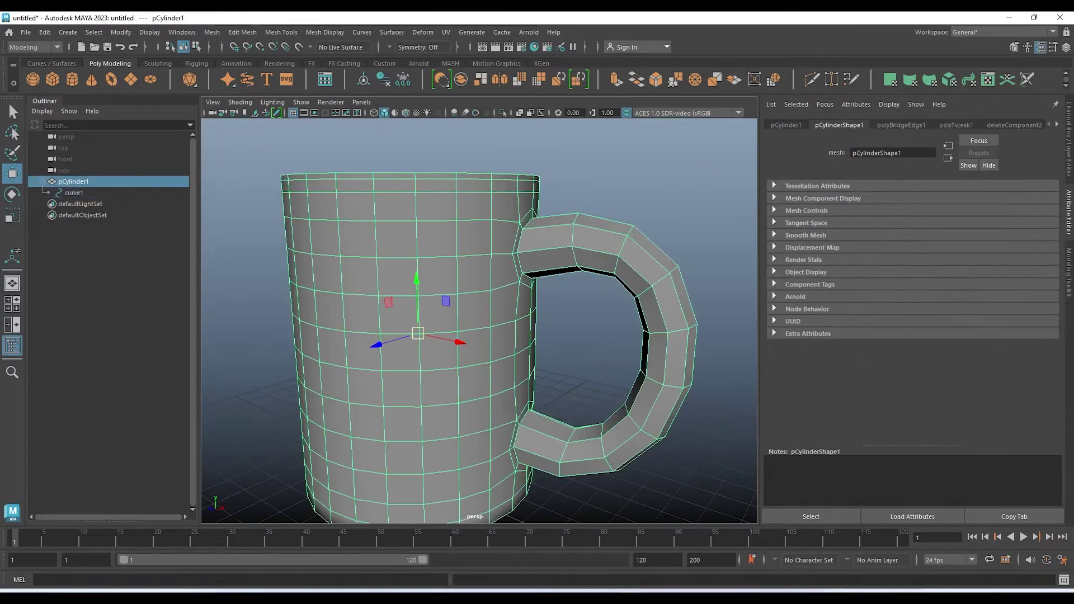
Turn on smooth mesh preview for the mug, then step the selection back toward curve1
key("3")
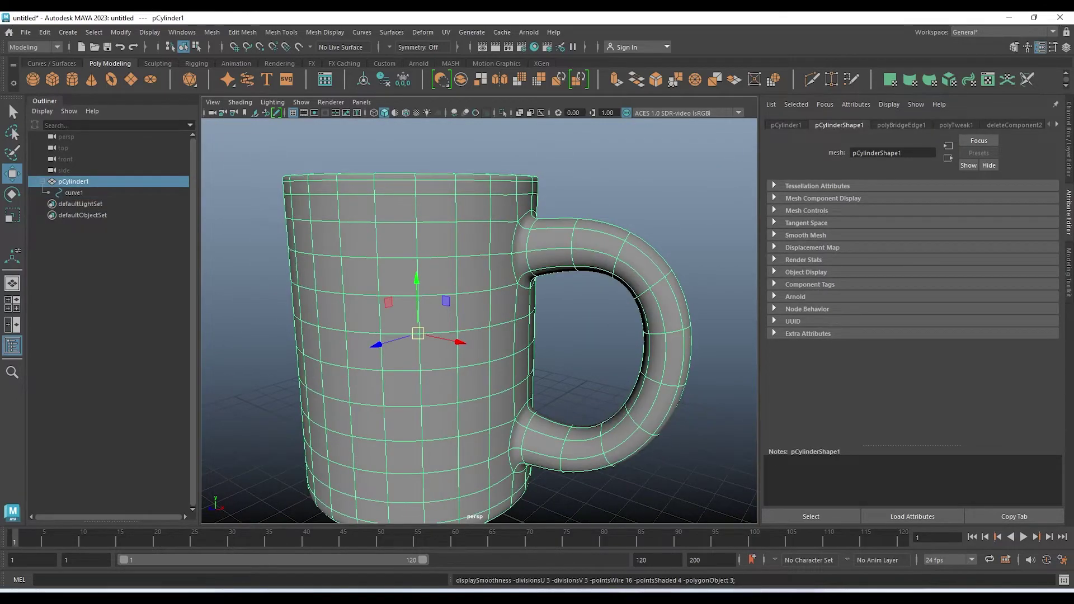
key("ctrl+z")
key("ctrl+z")
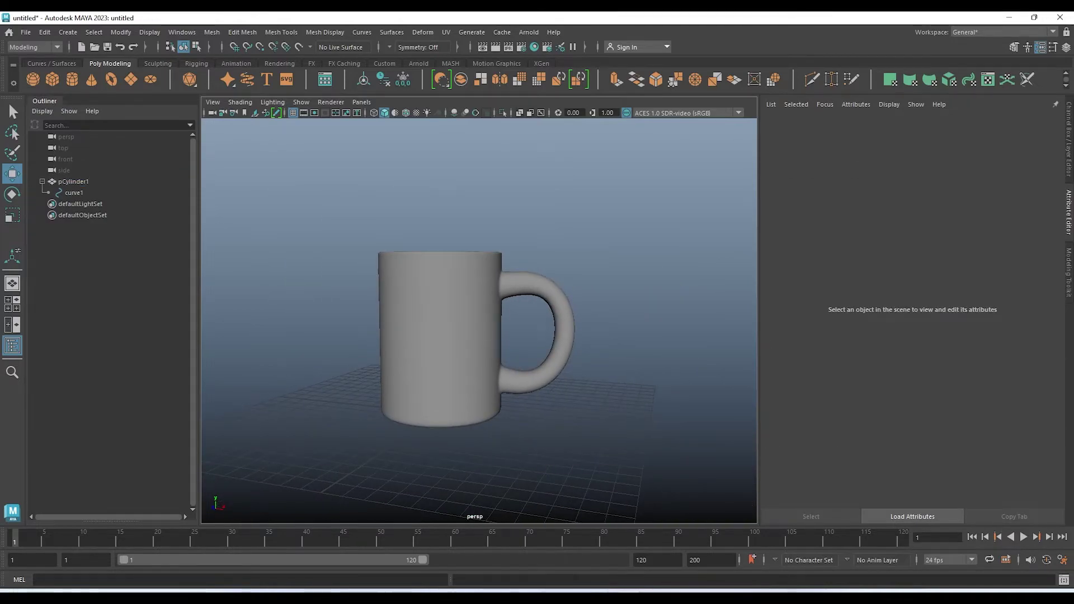
key("ctrl+z")
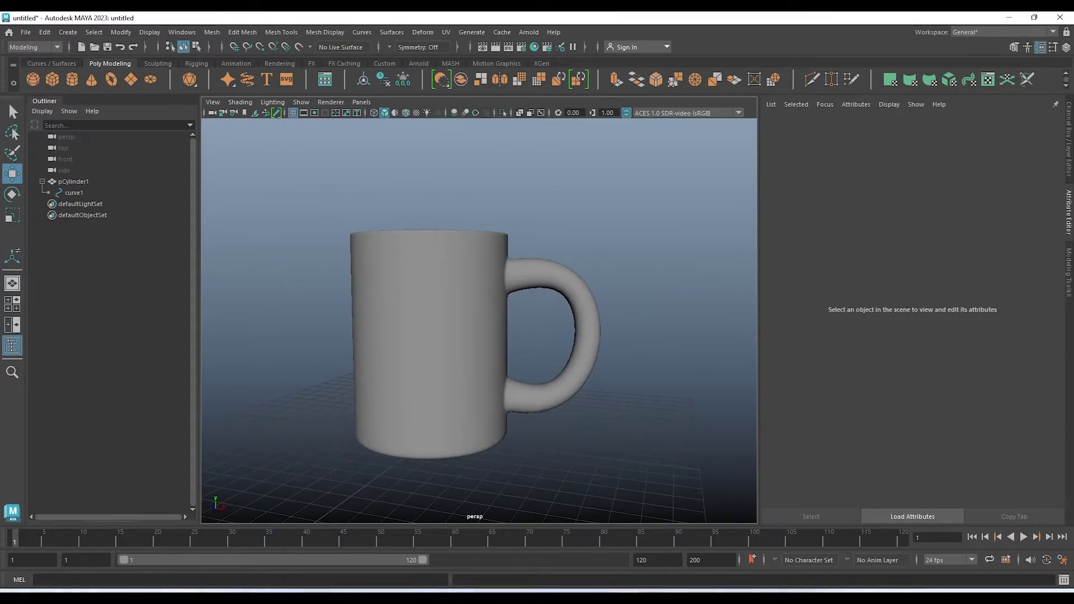
key("ctrl+z")
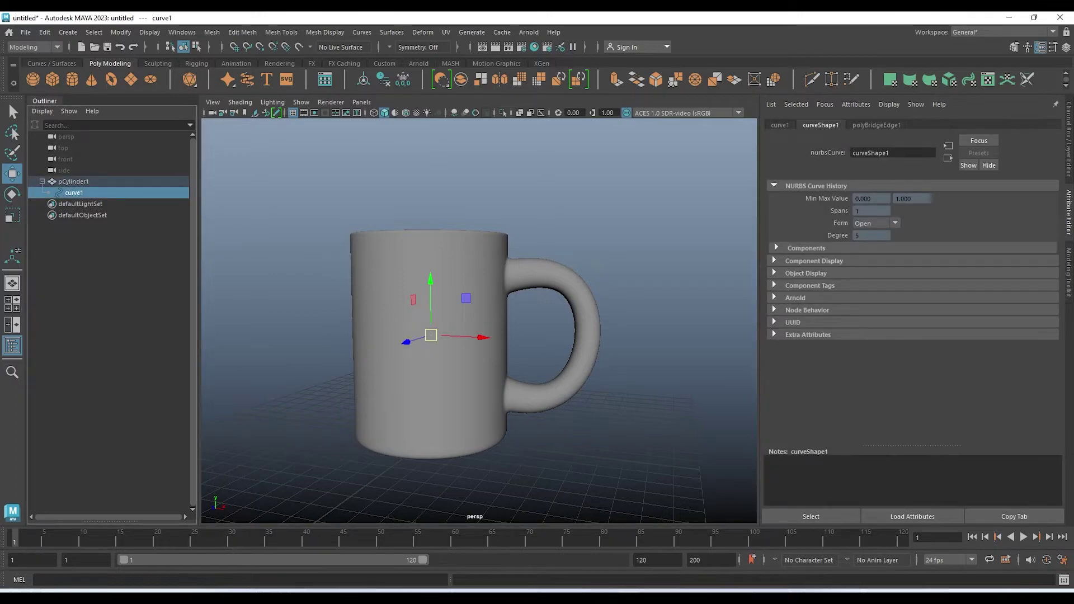
In wireframe, frame the handle curve and switch it to control vertex editing
key("4")
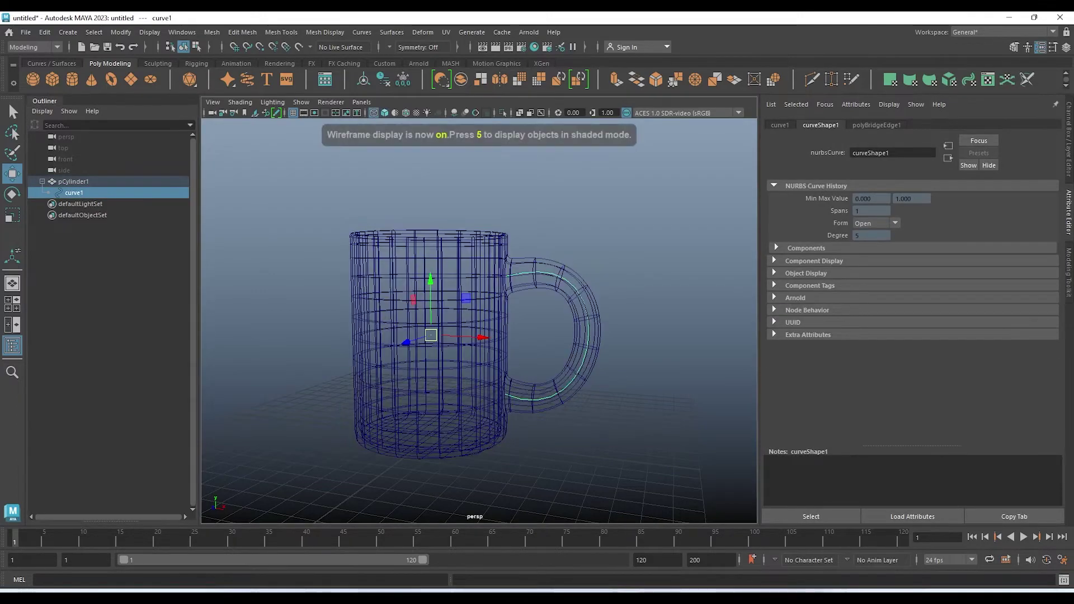
scroll(606, 269, "up", 3)
scroll(606, 269, "up", 2)
right_click(607, 269)
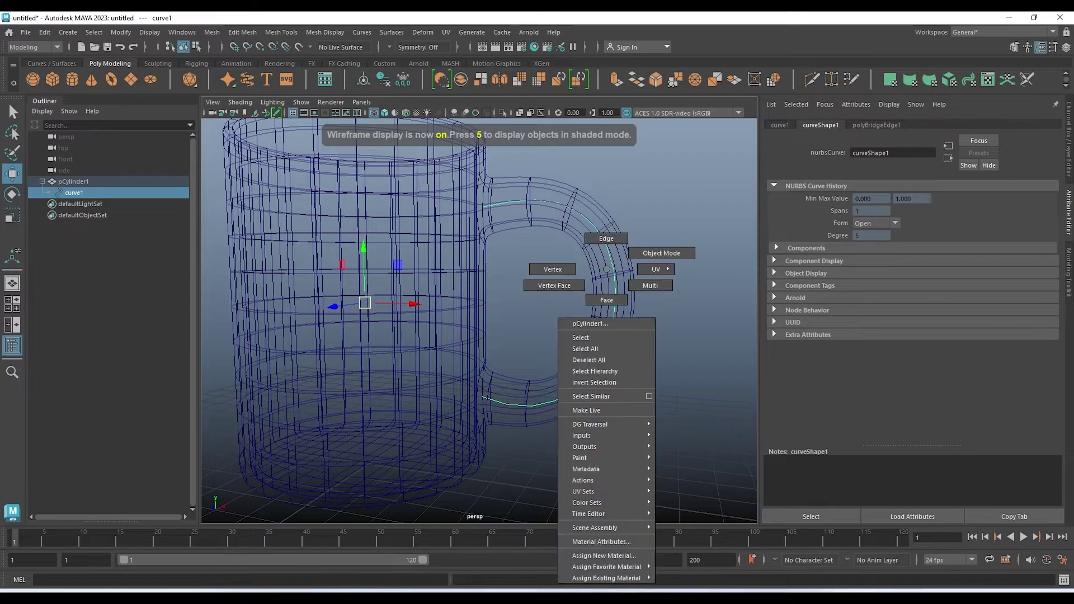
right_click_drag(606, 269, 661, 253)
scroll(662, 253, "up", 5)
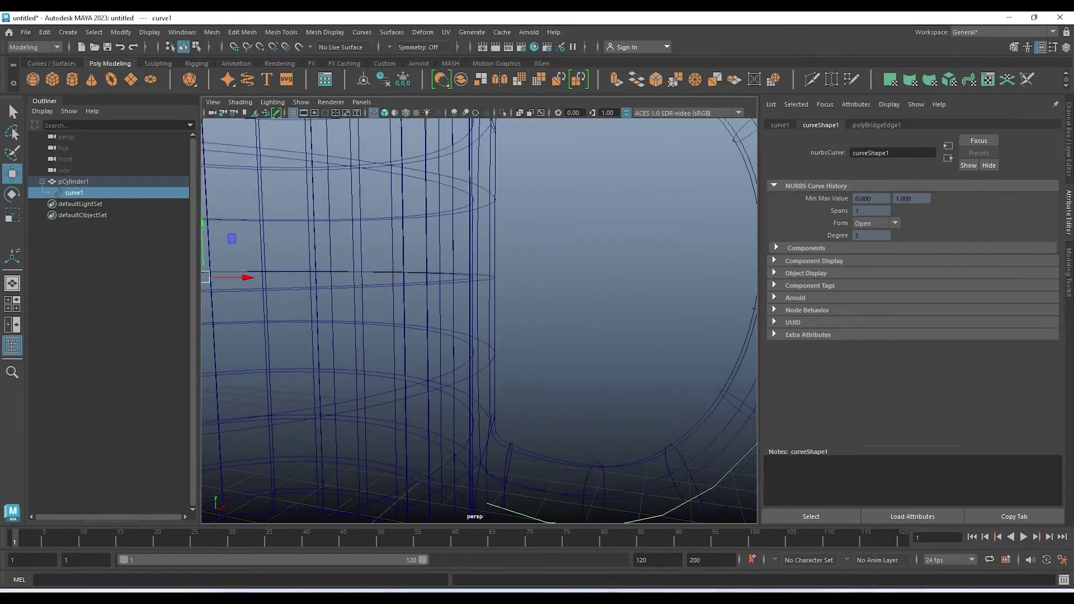
key("f")
right_click(636, 307)
left_click(635, 307)
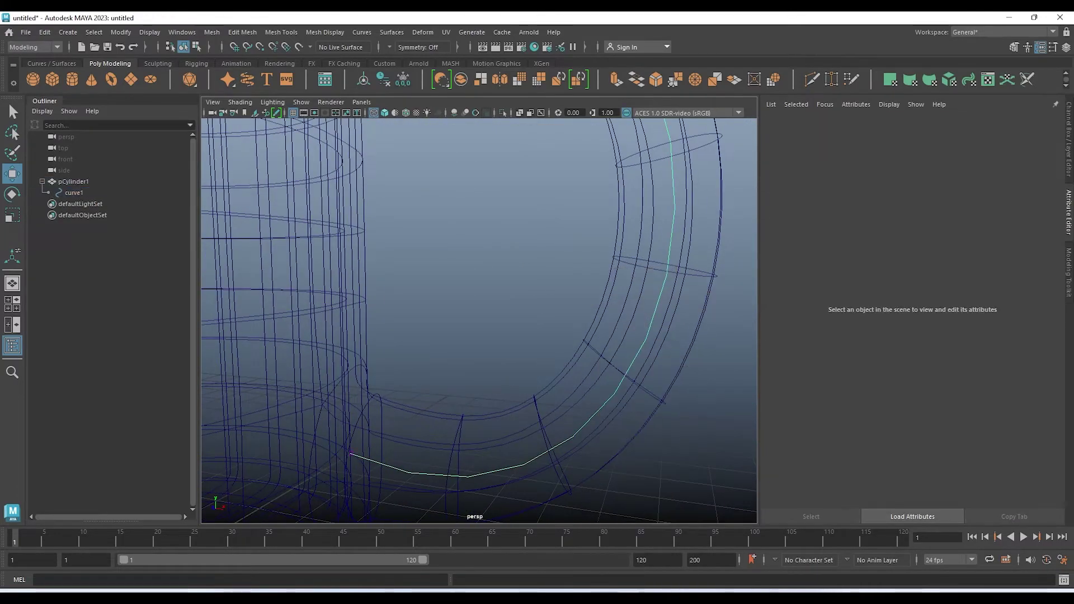
key("f")
scroll(482, 338, "up", 3)
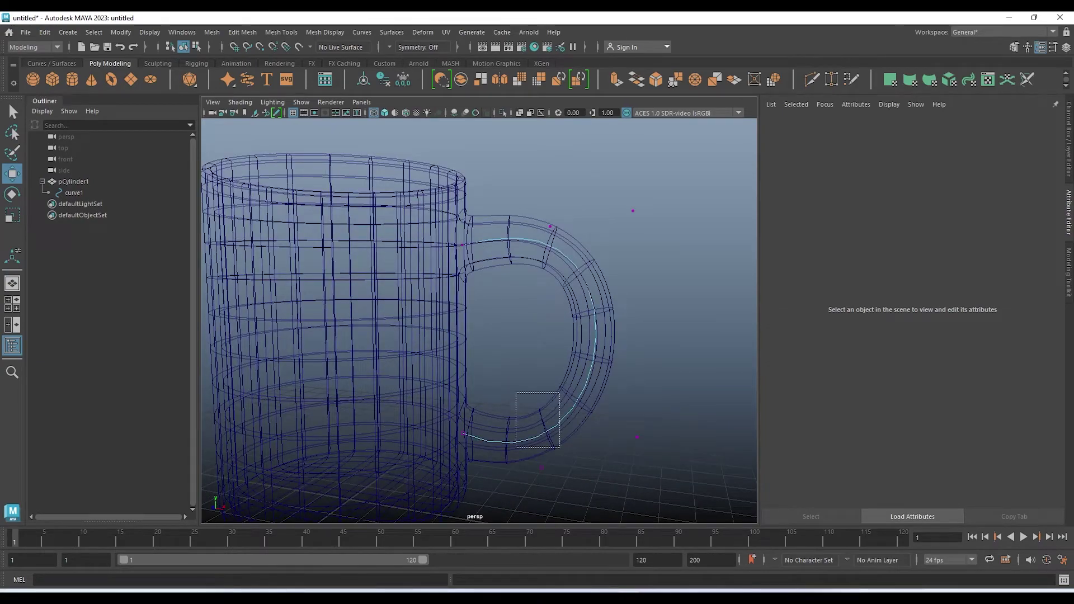
Slide the lower handle CVs inward and raise the bottom and upper CVs
left_click_drag(515, 392, 649, 492)
left_click_drag(609, 456, 592, 454)
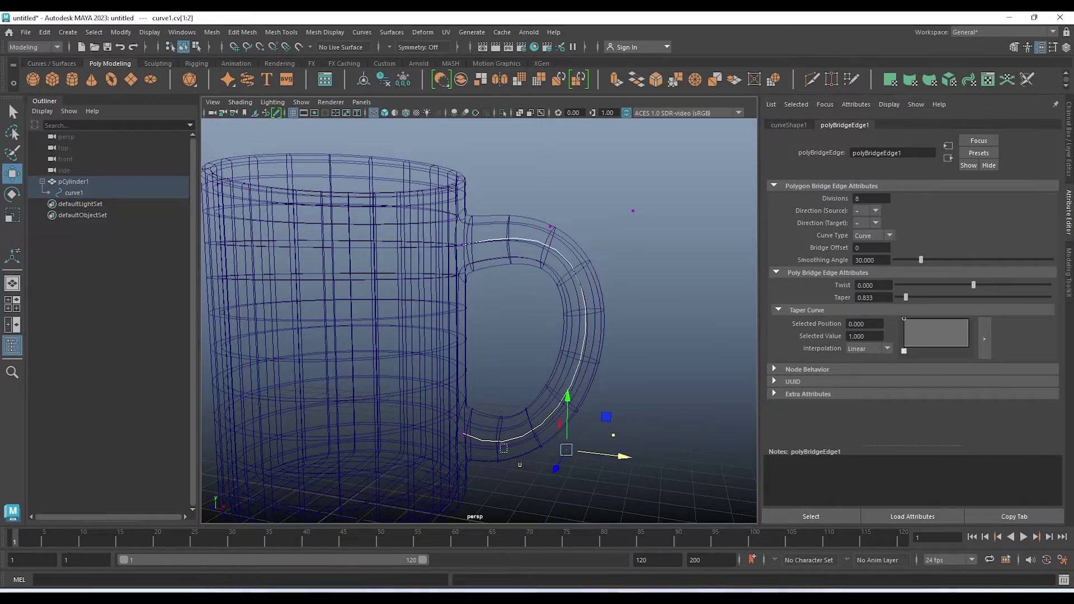
left_click(520, 464)
left_click_drag(520, 425, 520, 408)
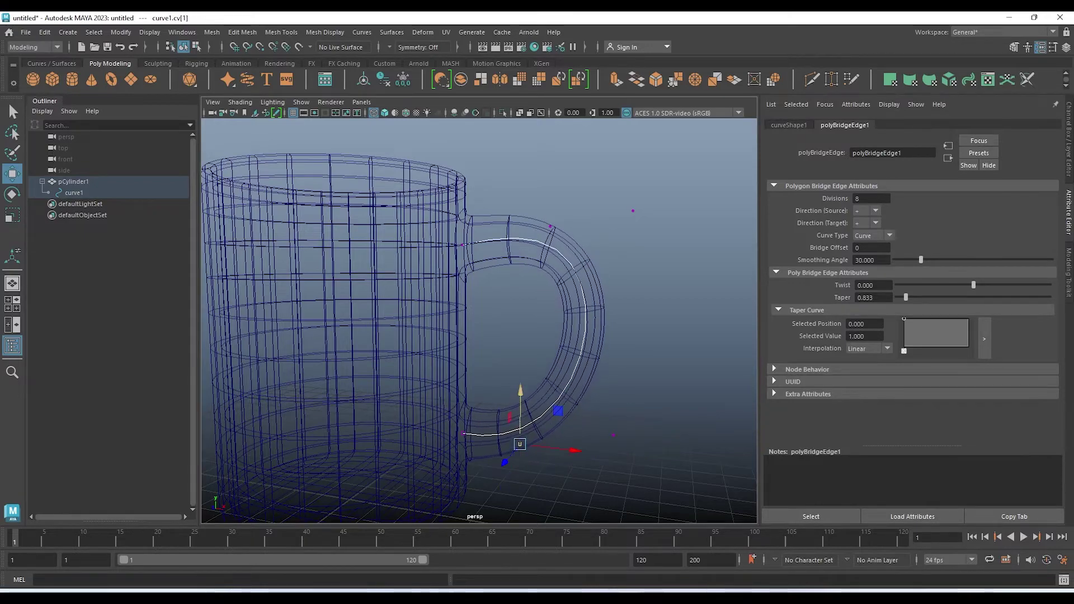
left_click(530, 268)
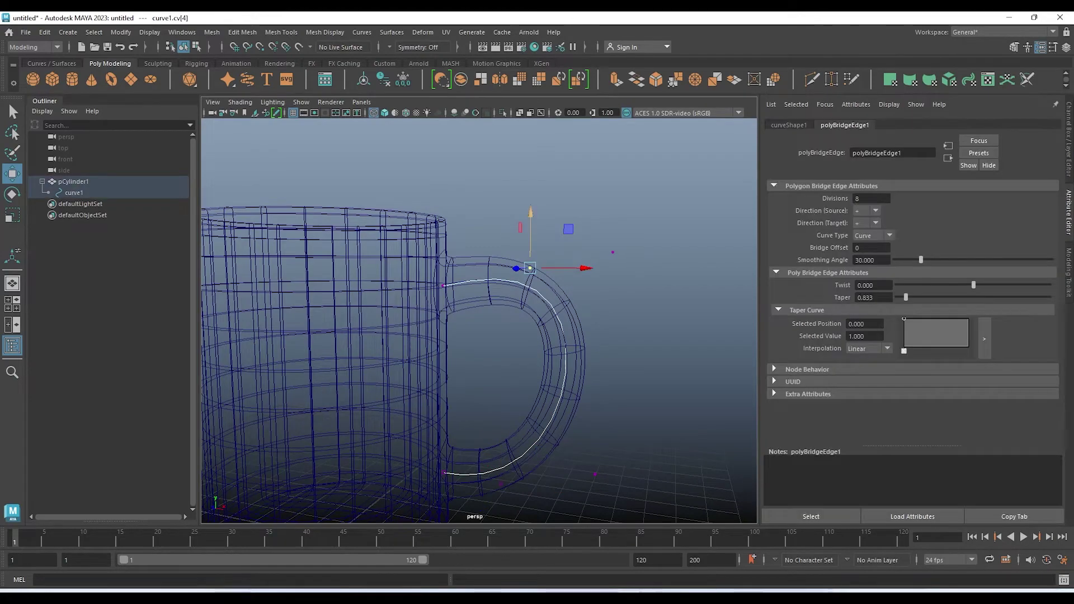
left_click_drag(531, 235, 530, 216)
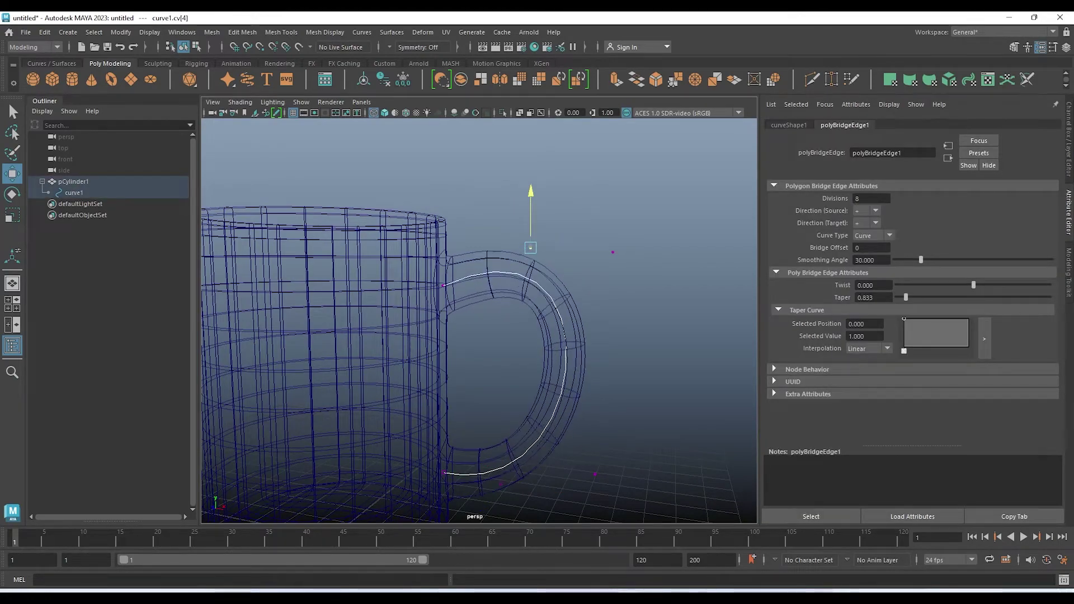
left_click(612, 252, "shift")
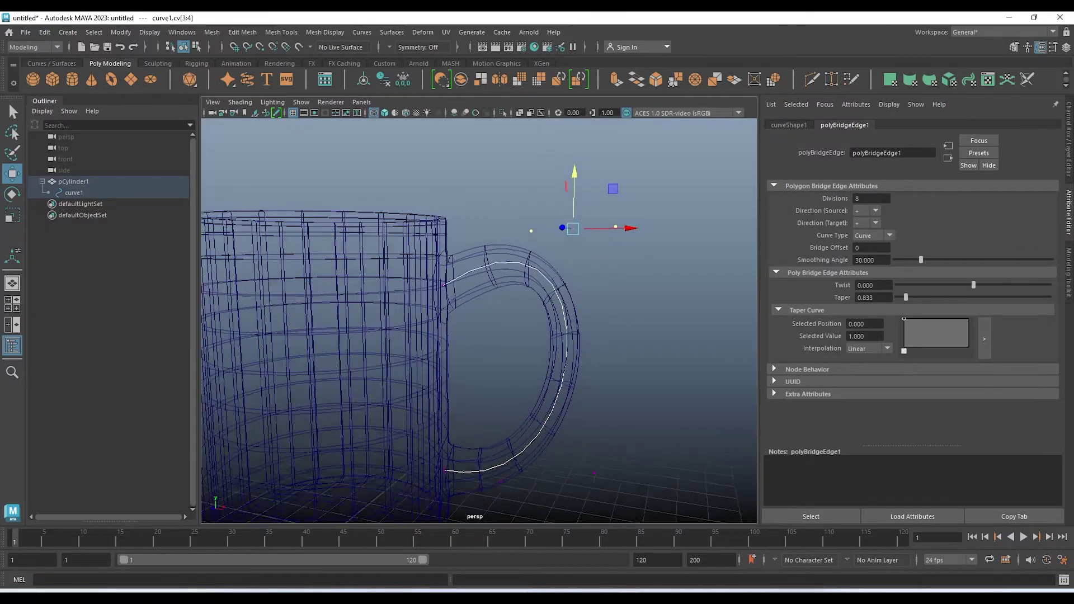
From the handle side, push the upper CV outward and raise the bottom CV
mouse_move(476, 335)
left_mouse_down("alt")
mouse_move(364, 335)
mouse_move(314, 327)
mouse_move(302, 313)
left_mouse_up("alt")
left_click_drag(356, 404, 422, 475)
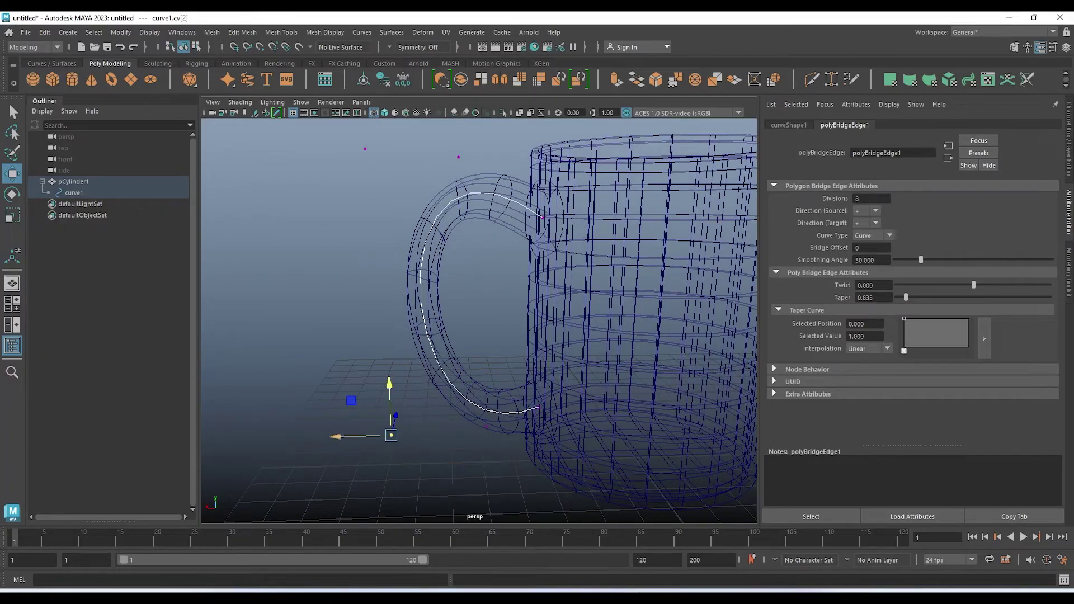
mouse_move(391, 336)
left_mouse_down("alt")
mouse_move(341, 296)
mouse_move(470, 319)
left_mouse_up("alt")
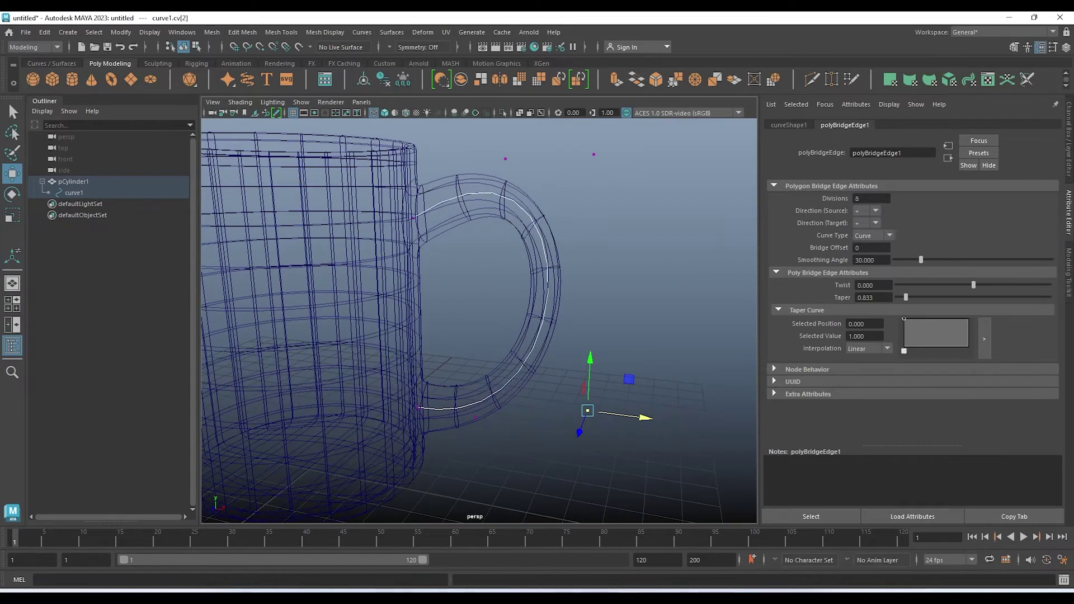
left_click(593, 153)
left_click_drag(632, 154, 669, 151)
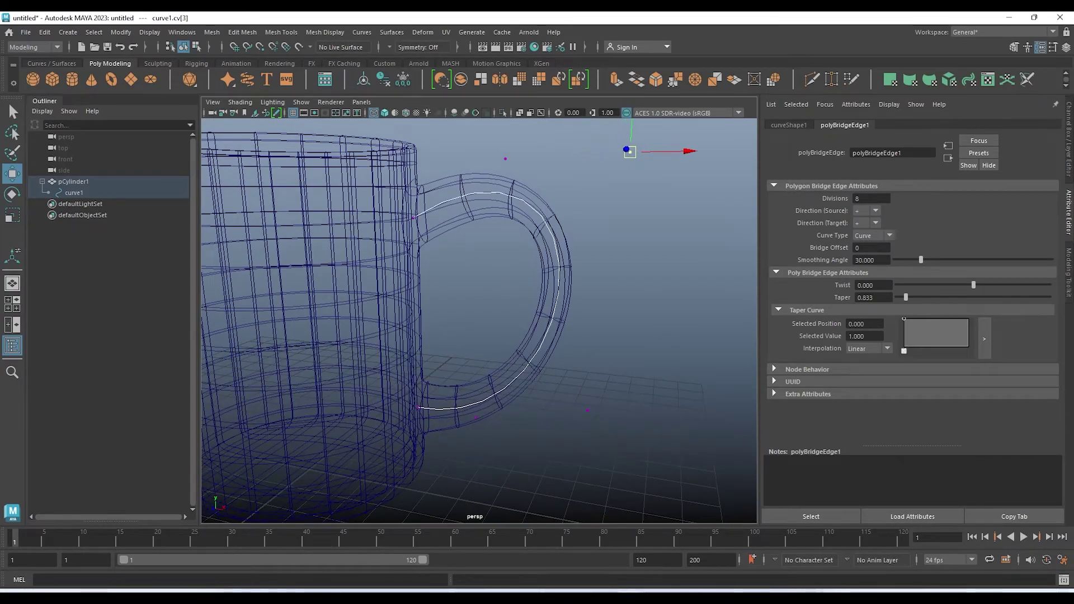
scroll(474, 336, "down", 5)
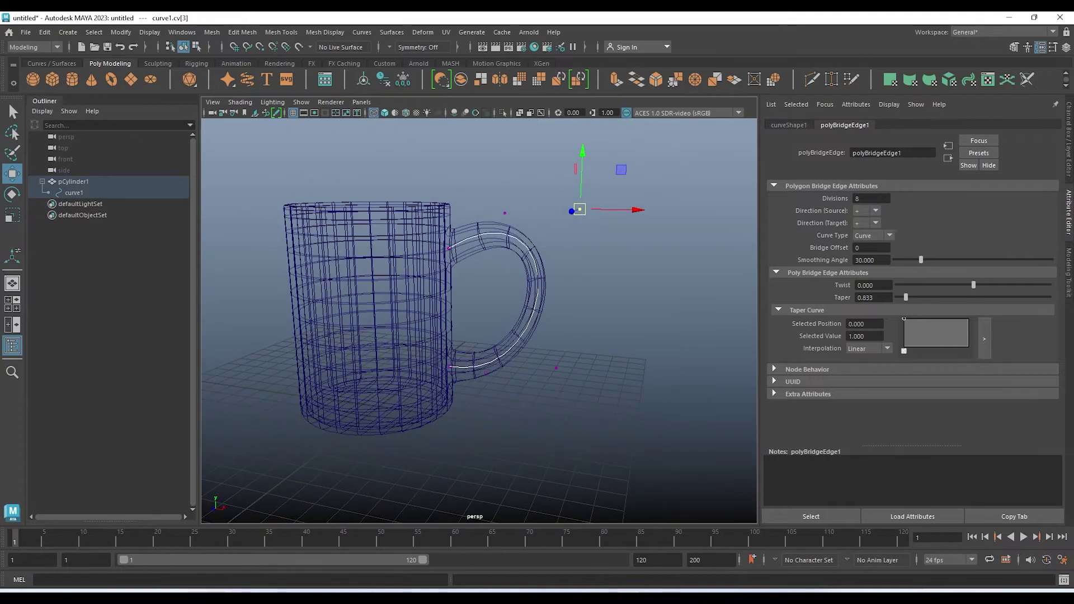
left_click(488, 386)
left_click_drag(488, 347, 488, 335)
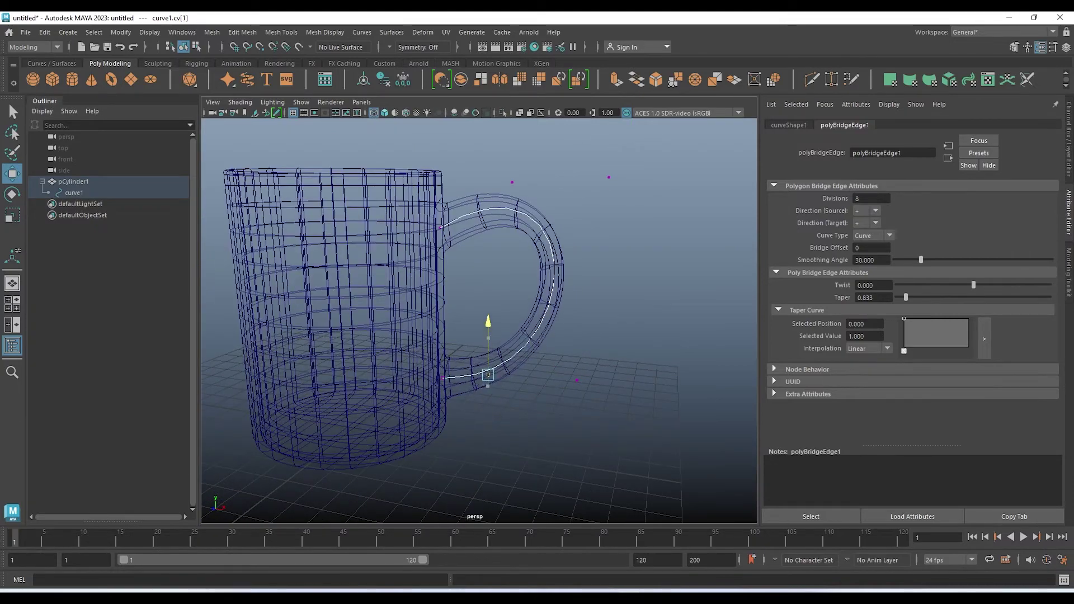
Raise the top handle CV and switch back to shaded display
left_click(512, 182)
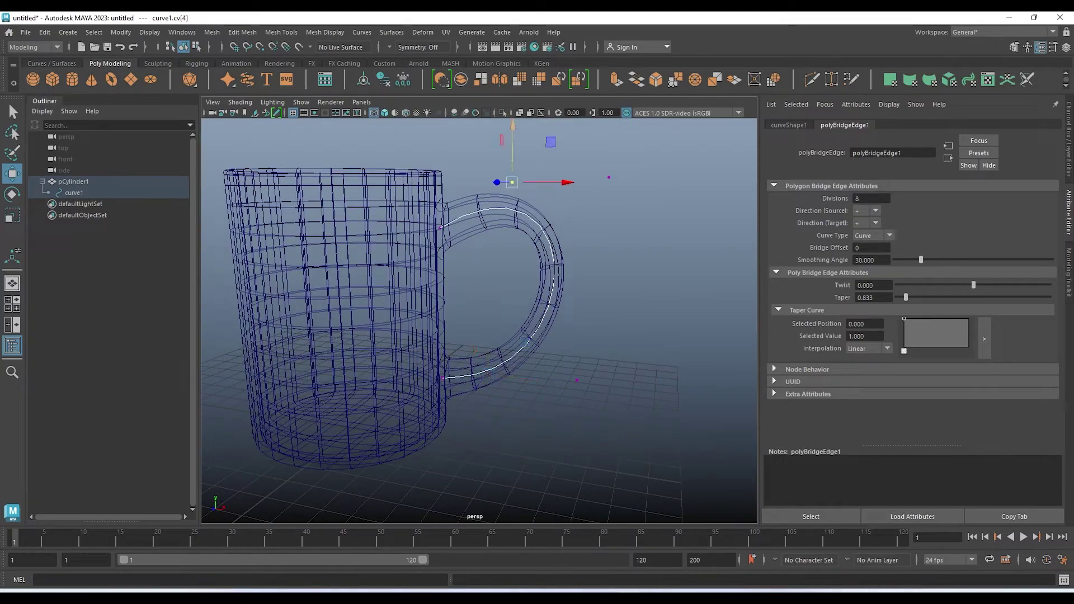
left_click_drag(514, 173, 514, 139)
left_click_drag(476, 308, 481, 307, "alt")
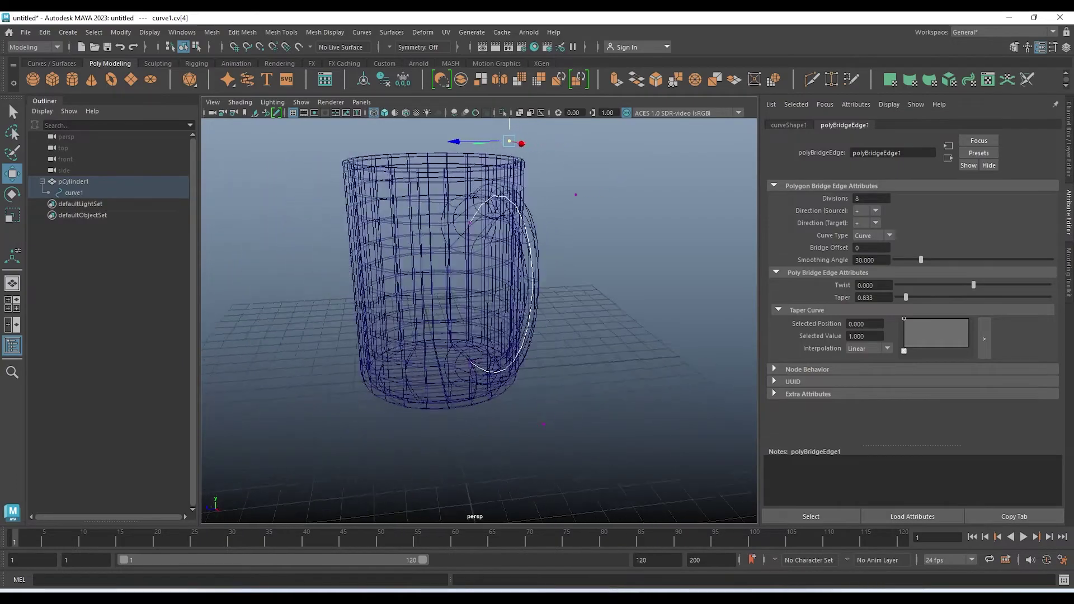
left_click(619, 179)
mouse_move(560, 252)
left_mouse_down("alt")
mouse_move(593, 240)
mouse_move(565, 250)
mouse_move(576, 246)
left_mouse_up("alt")
key("5")
key("Right")
mouse_move(604, 246)
left_mouse_down()
mouse_move(652, 323)
mouse_move(548, 318)
mouse_move(593, 291)
mouse_move(627, 302)
left_mouse_up()
right_click_drag(560, 313, 526, 324, "alt")
Select two more curve1 points and shift them left to reshape the handle
left_click_drag(481, 313, 481, 336, "alt")
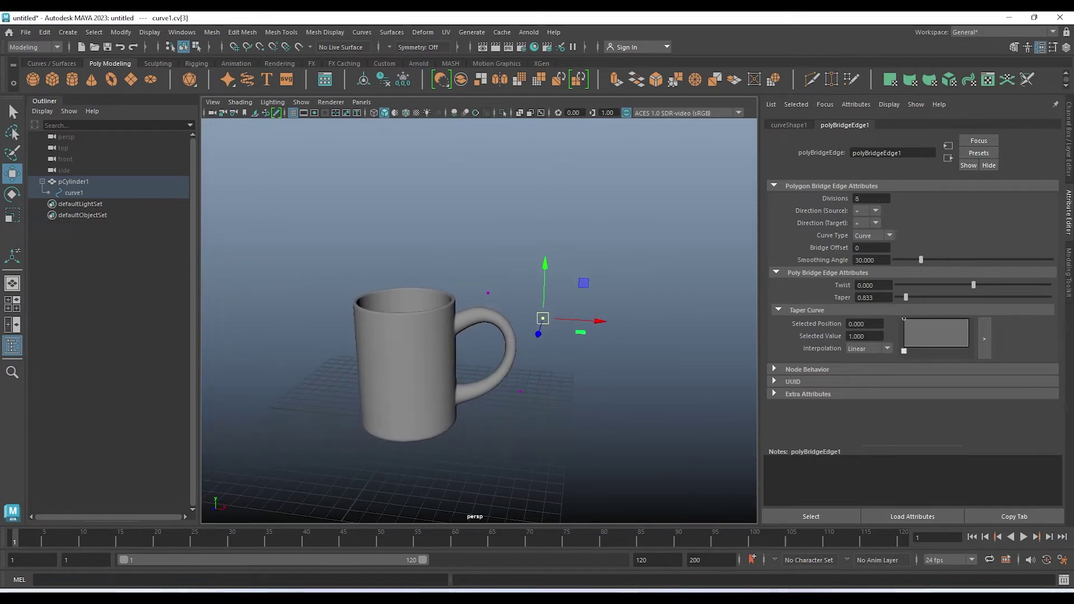
right_click_drag(481, 336, 514, 347, "alt")
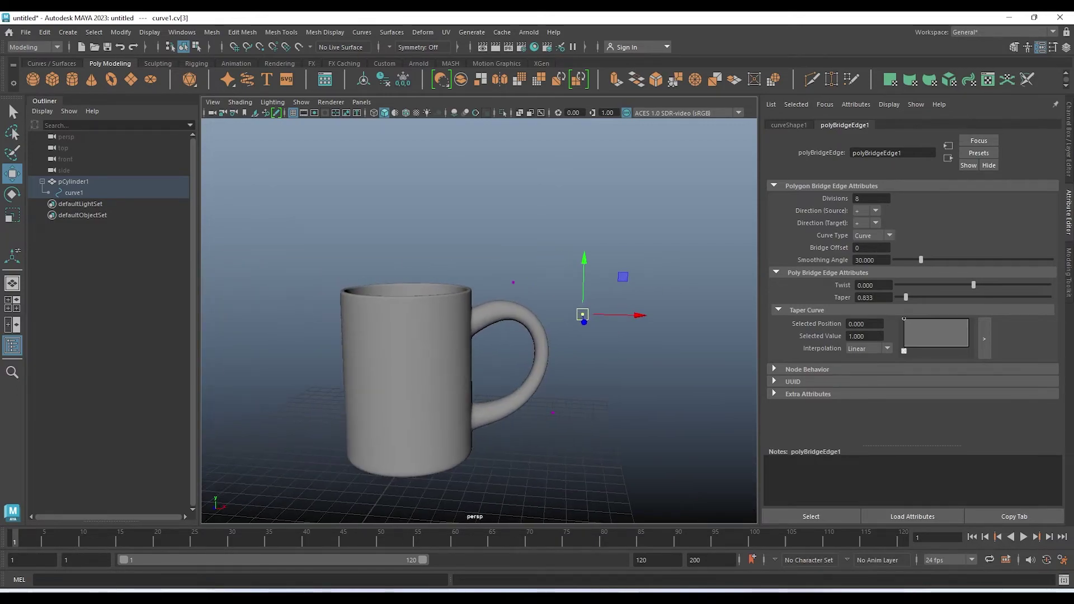
left_click_drag(560, 336, 521, 336, "alt")
left_click_drag(628, 295, 524, 410, "shift")
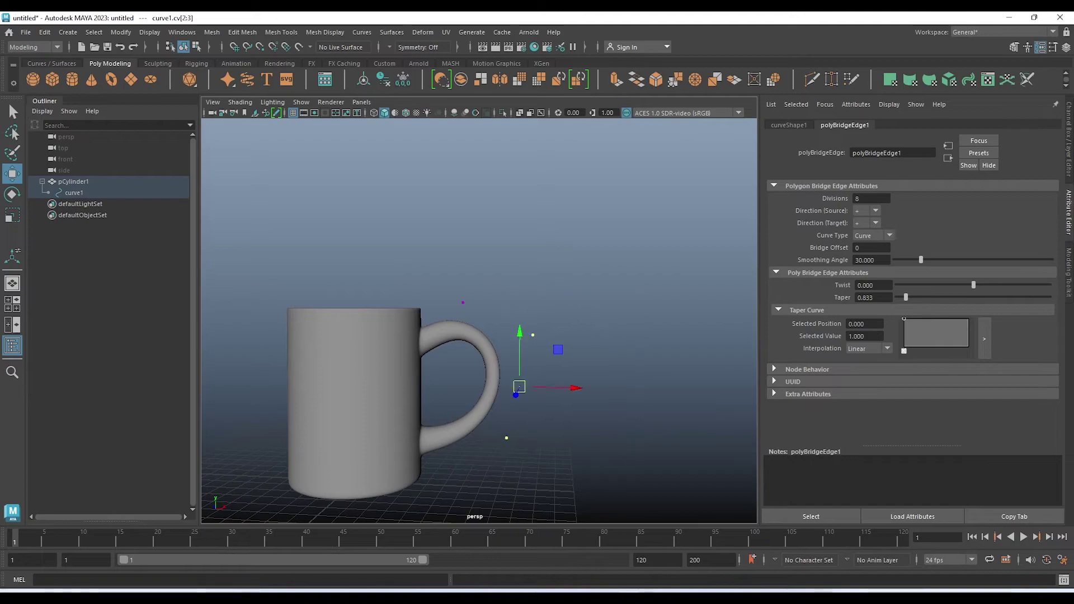
mouse_move(575, 388)
left_mouse_down()
mouse_move(475, 391)
mouse_move(570, 392)
left_mouse_up()
In wireframe view, raise and nudge the lower curve1 point to reshape the handle's bottom bend
scroll(559, 364, "up", 5)
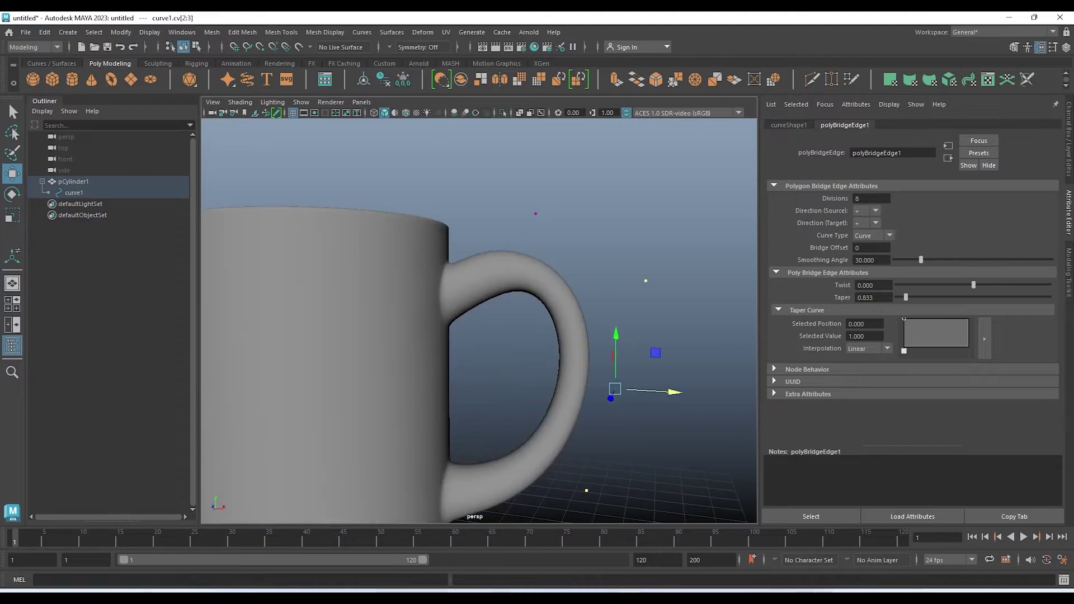
middle_click_drag(560, 392, 577, 274, "alt")
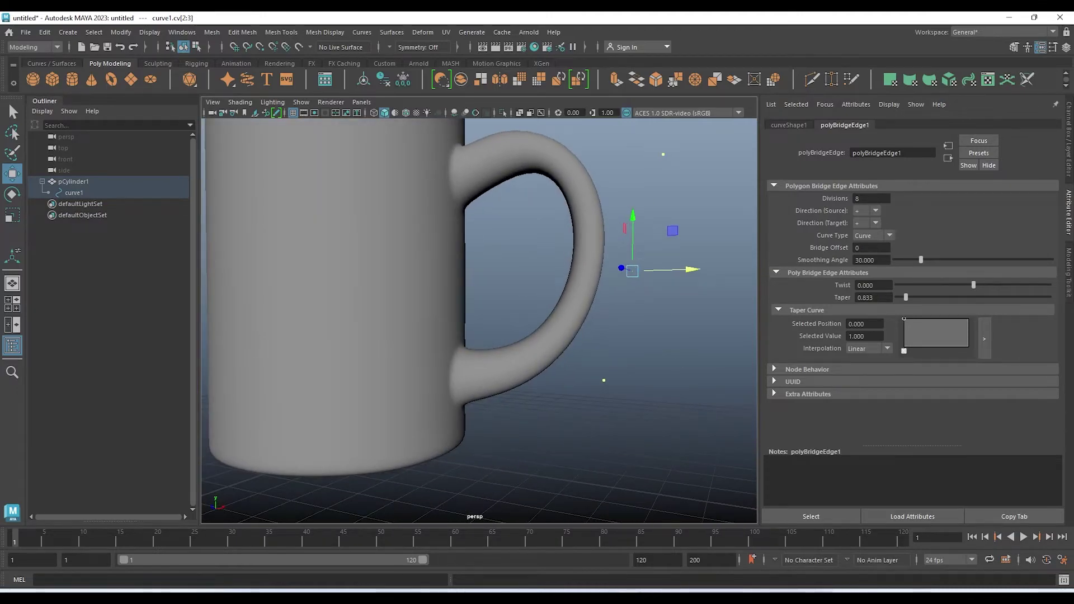
key("4")
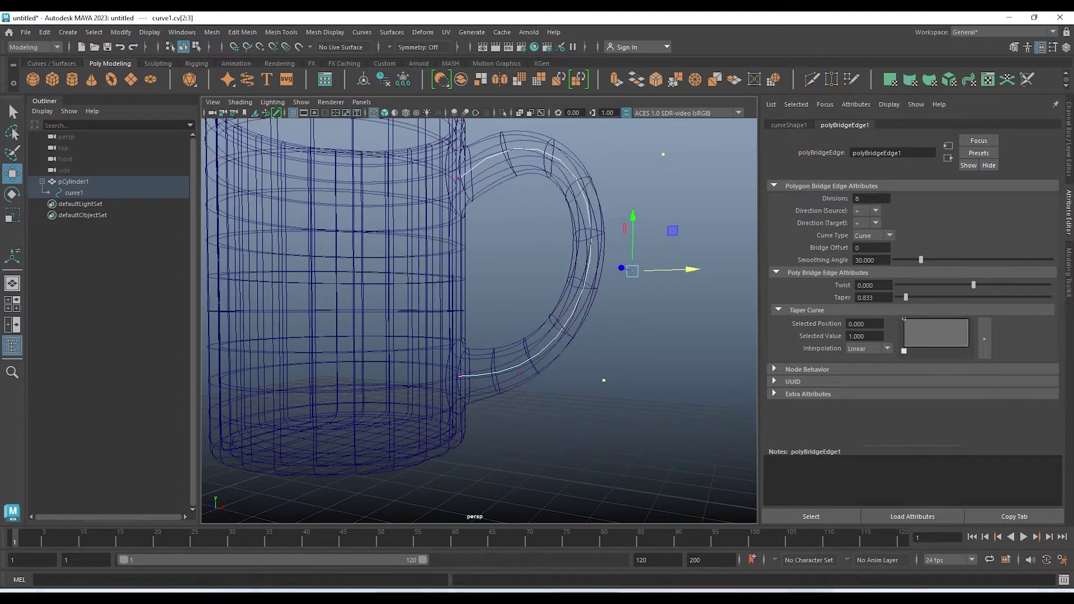
left_click(519, 373)
left_click_drag(519, 318, 519, 307)
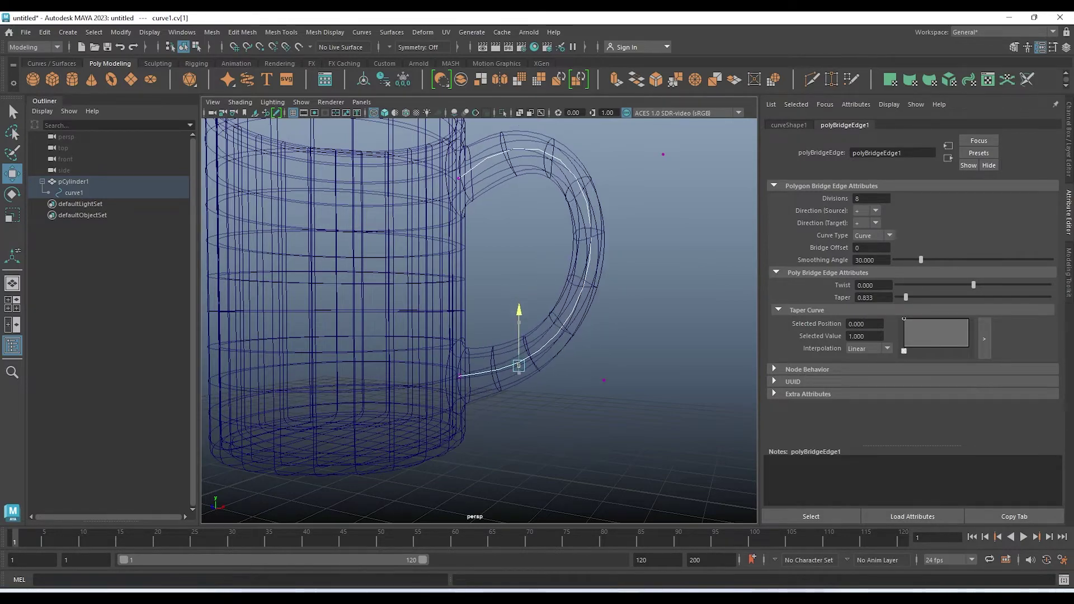
left_click_drag(519, 362, 505, 355)
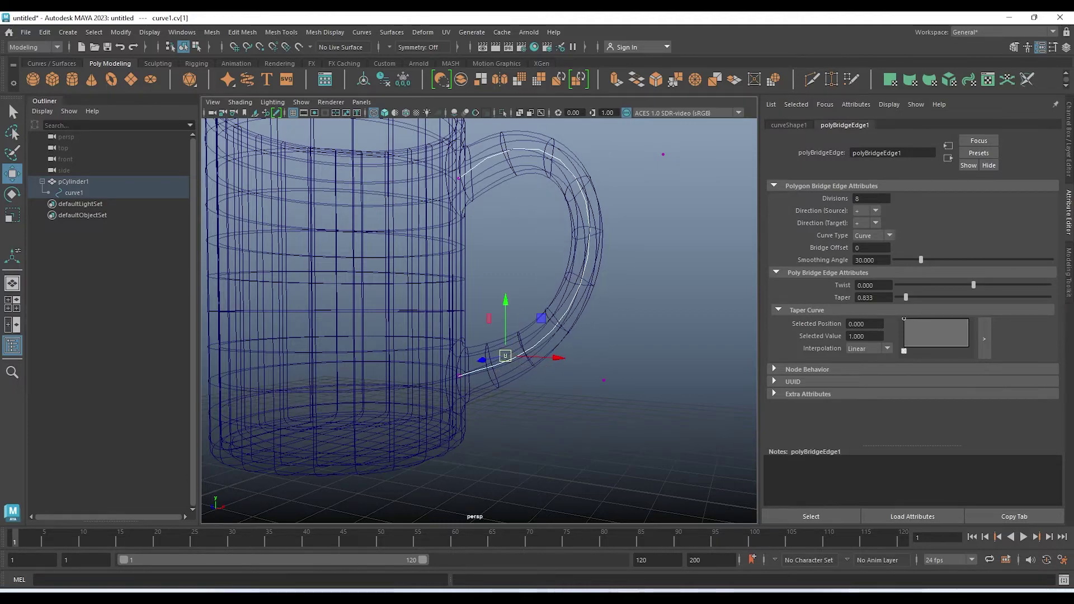
Select the smooth-shaded pCylinder1, toggle smooth preview off and on, then enter Face mode from below
key("5")
scroll(479, 319, "down", 3)
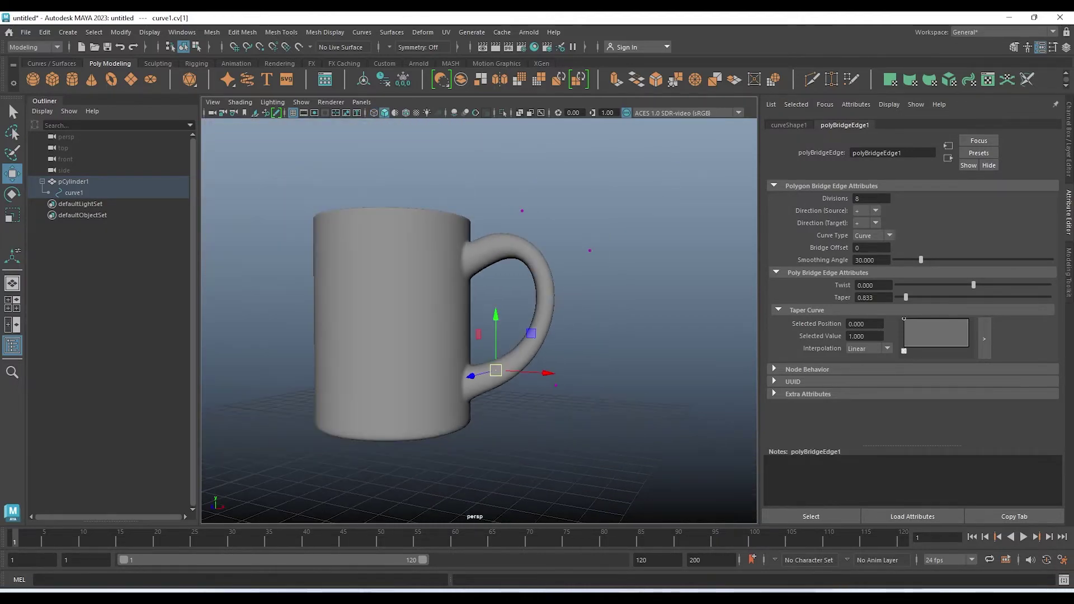
left_click_drag(478, 318, 476, 342, "alt")
left_click(391, 336)
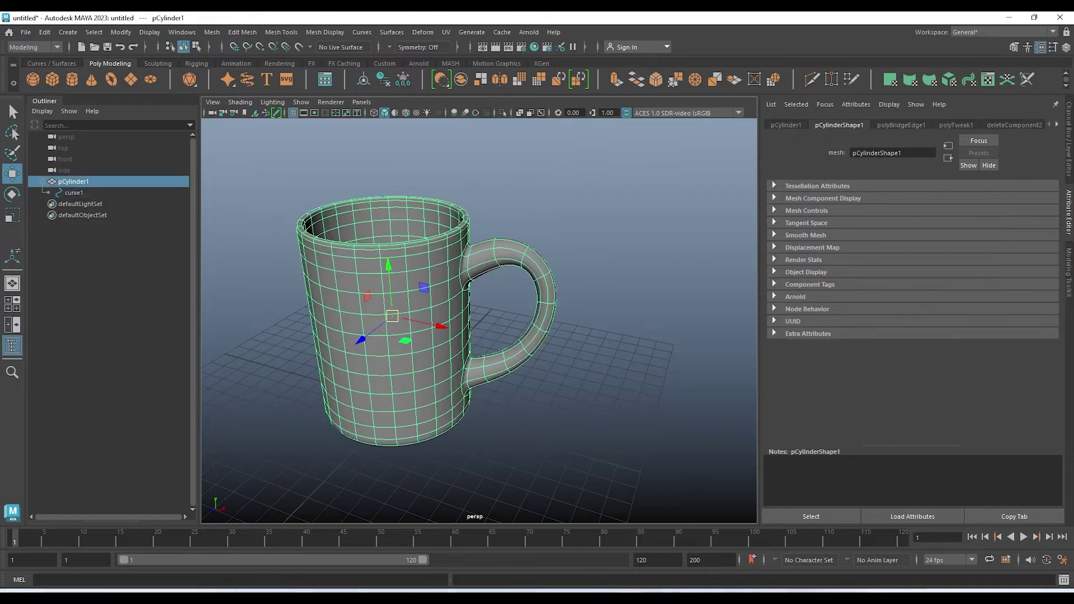
scroll(392, 319, "up", 3)
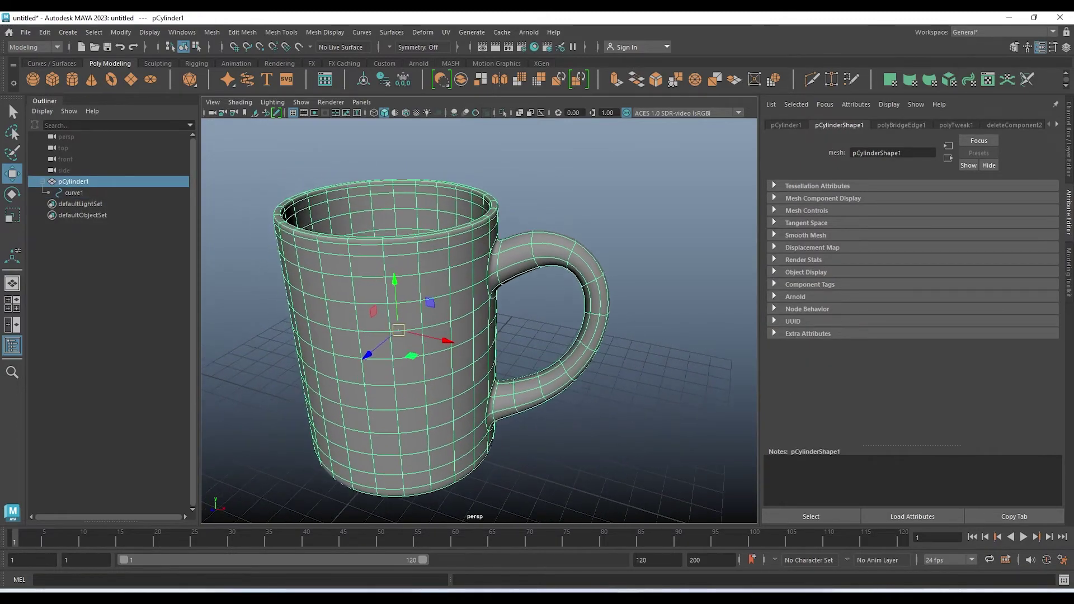
left_click_drag(475, 336, 475, 313, "alt")
key("1")
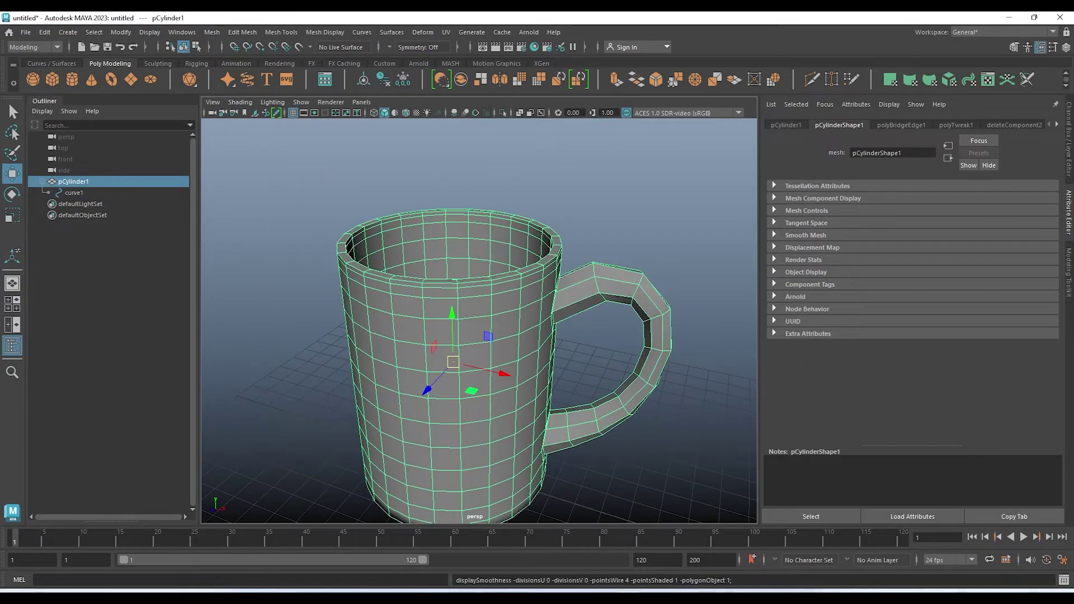
key("3")
left_click_drag(476, 336, 481, 392, "alt")
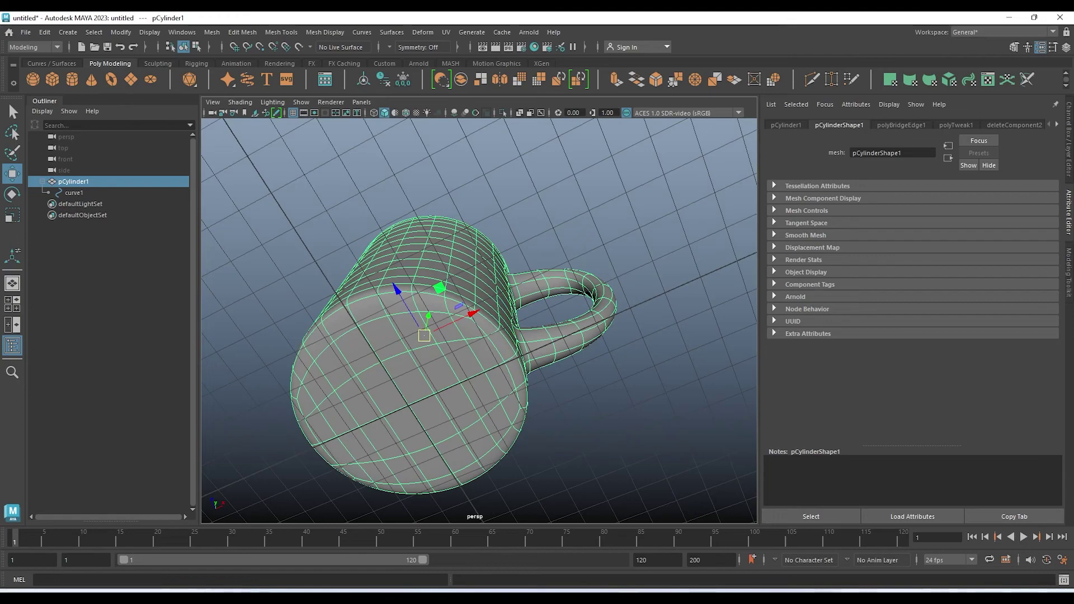
right_click_drag(372, 282, 365, 300)
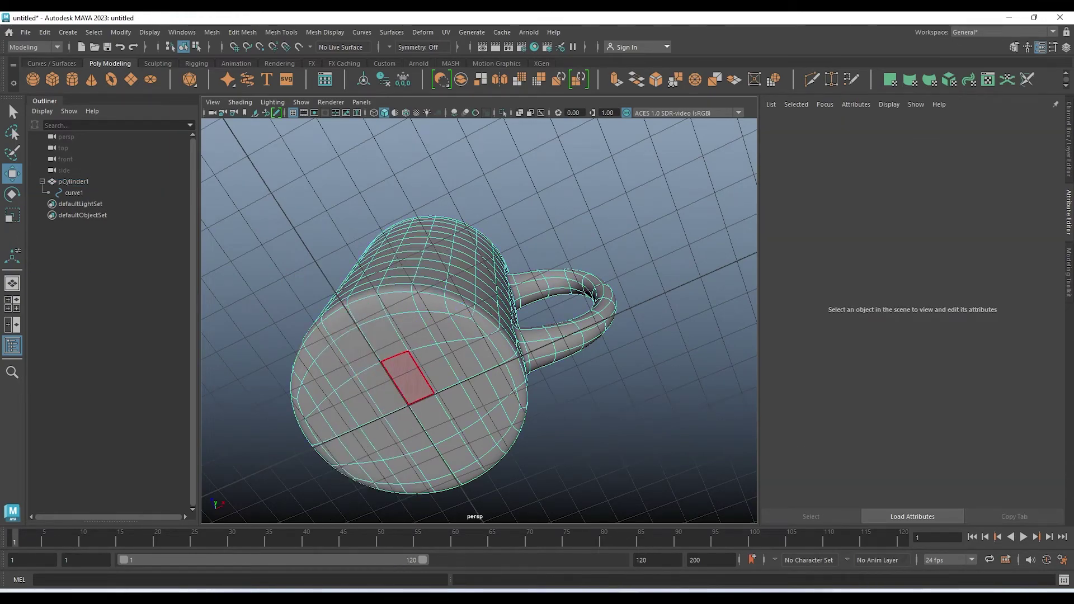
Select all the mug's bottom cap faces, growing the selection with Shift+>
mouse_move(400, 376)
left_mouse_down("alt")
mouse_move(487, 388)
mouse_move(504, 403)
left_mouse_up("alt")
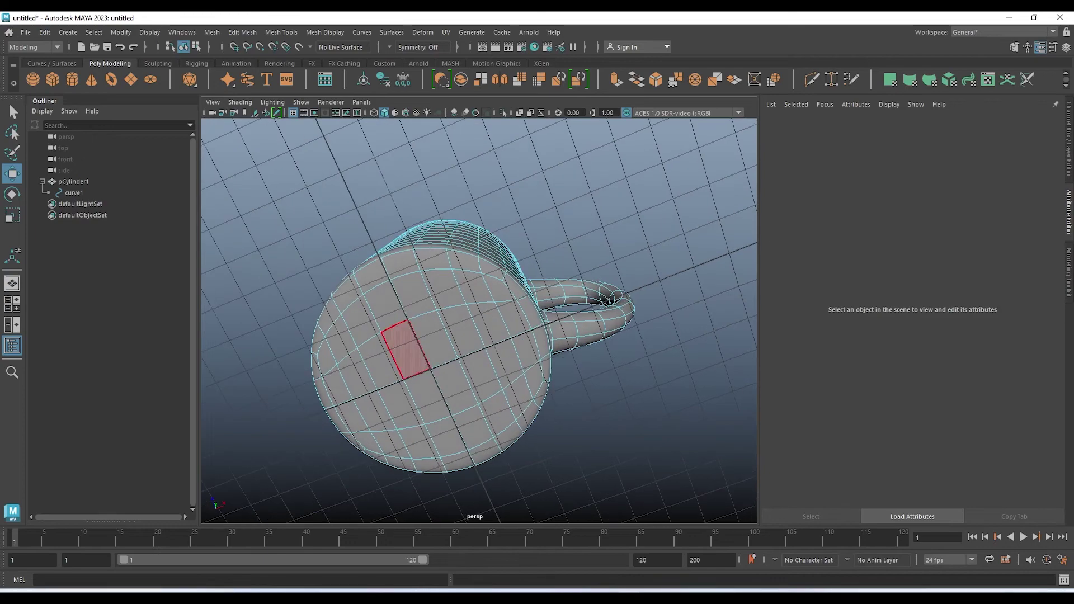
left_click(405, 350)
left_click(442, 391, "shift")
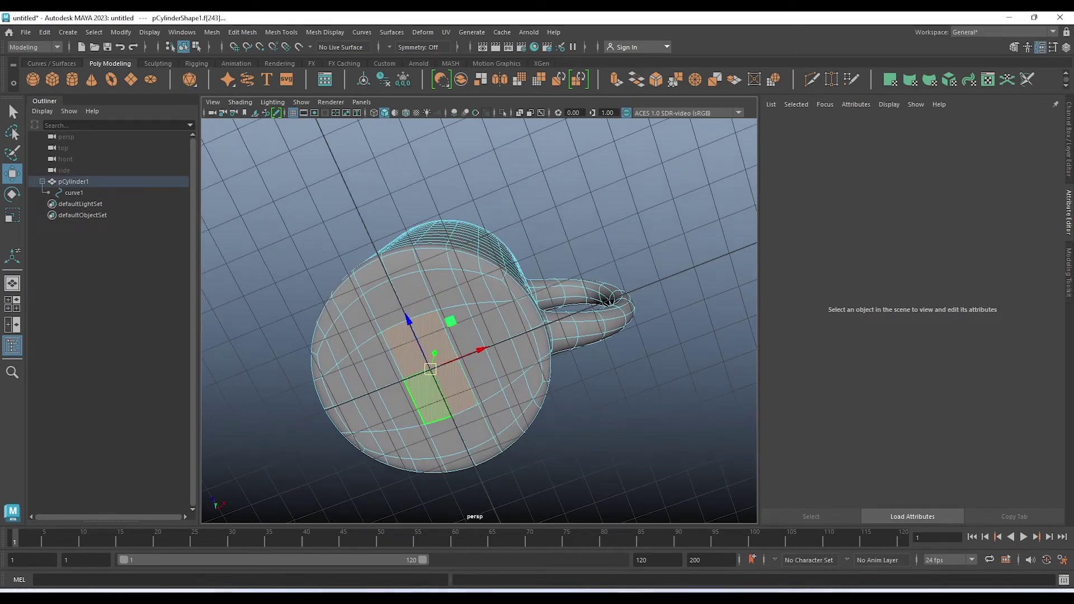
key("shift+period")
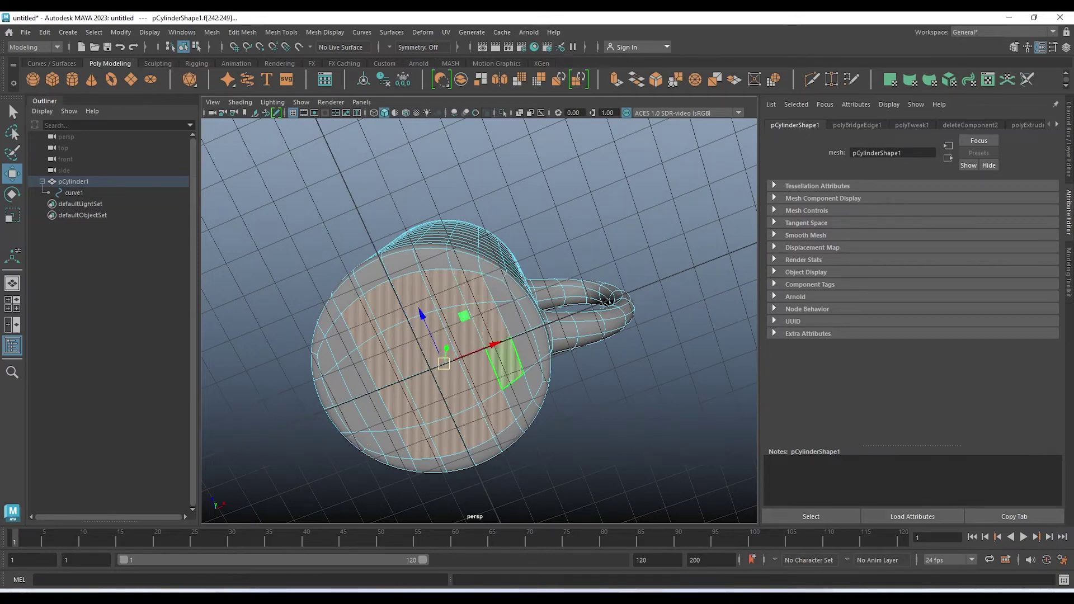
left_click(521, 372, "shift")
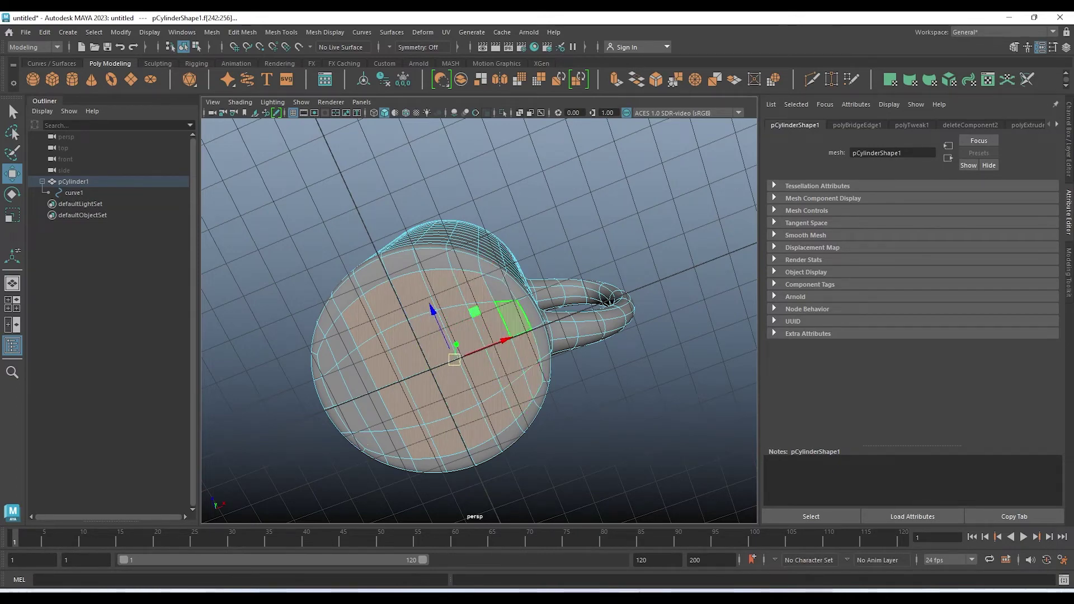
left_click(357, 323)
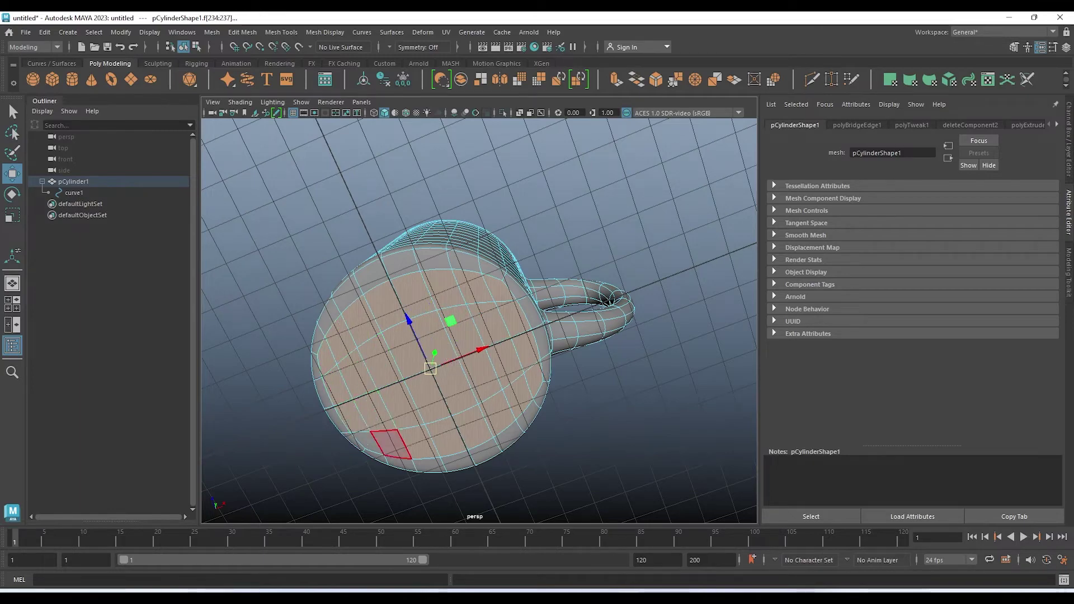
left_click(366, 442, "shift")
scroll(366, 442, "up", 2)
left_click(523, 397, "shift")
scroll(523, 397, "up", 3)
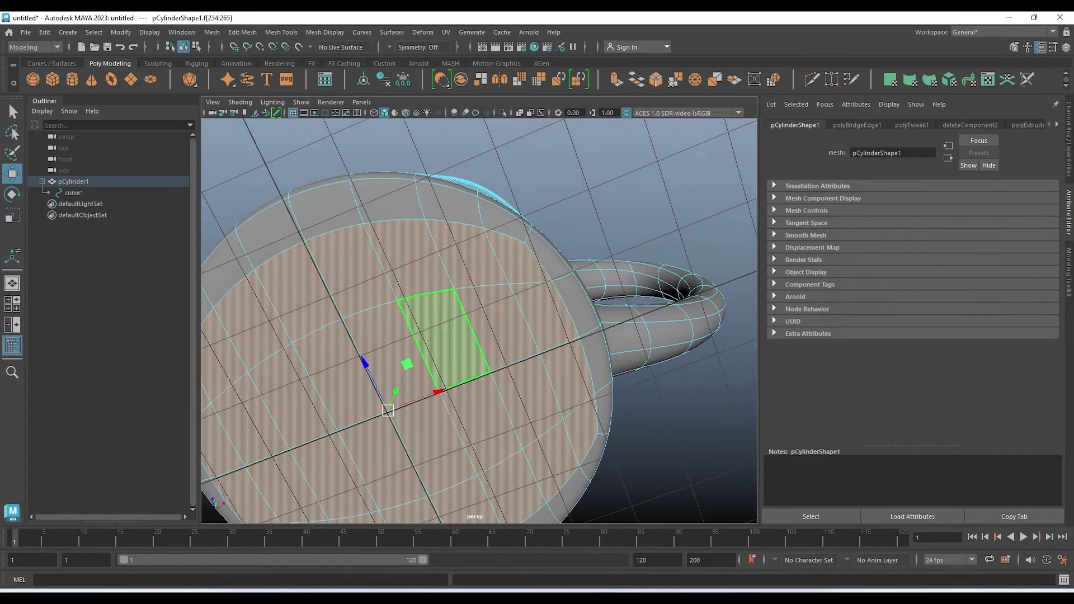
scroll(479, 319, "down", 3)
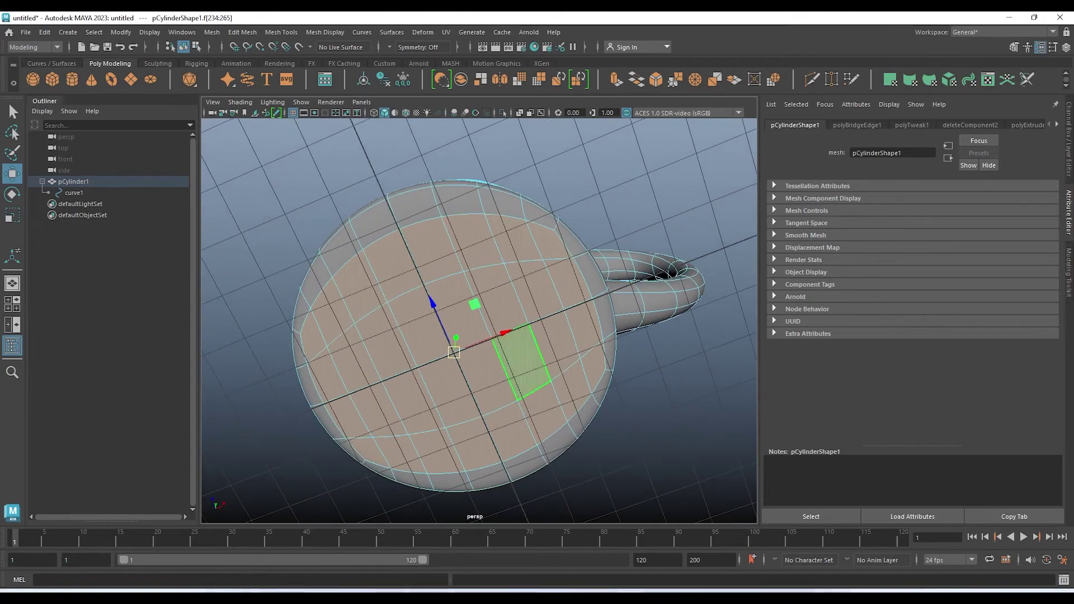
scroll(503, 280, "up", 2)
mouse_move(479, 318)
left_mouse_down("alt")
mouse_move(503, 279)
mouse_move(554, 285)
left_mouse_up("alt")
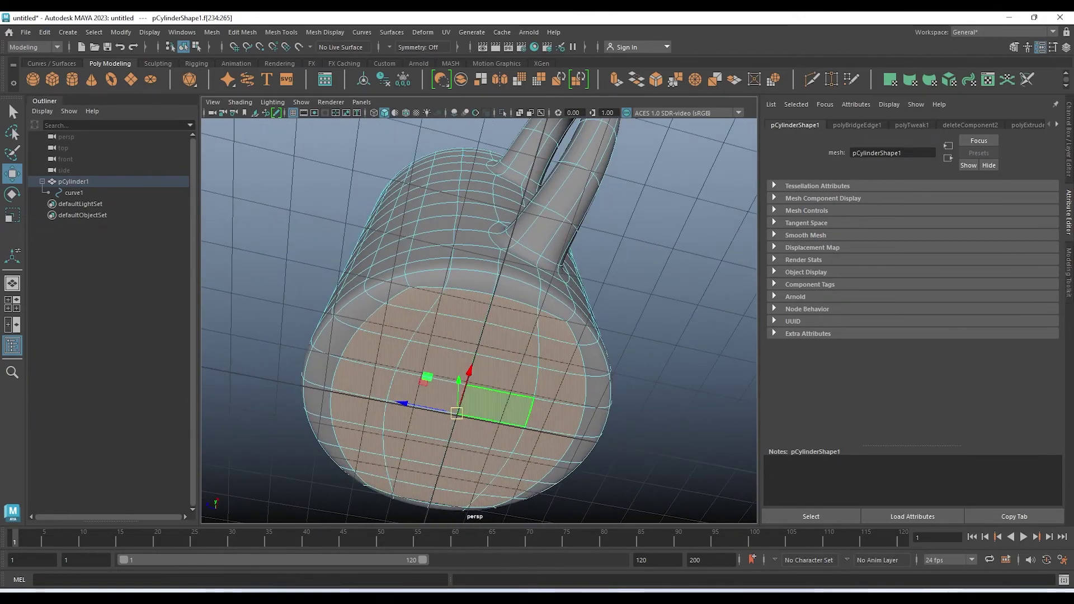
Extrude the bottom faces inward with Ctrl+E, then return to Object Mode
key("ctrl+e")
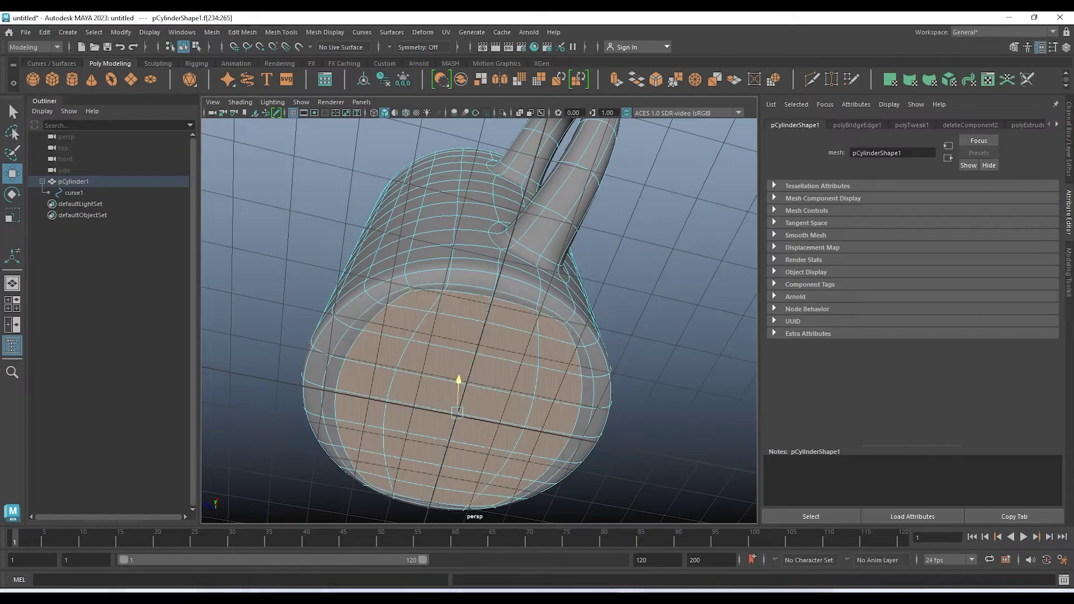
left_click_drag(459, 380, 459, 373)
mouse_move(476, 313)
left_mouse_down("alt")
mouse_move(520, 369)
mouse_move(588, 386)
mouse_move(523, 416)
mouse_move(523, 392)
left_mouse_up("alt")
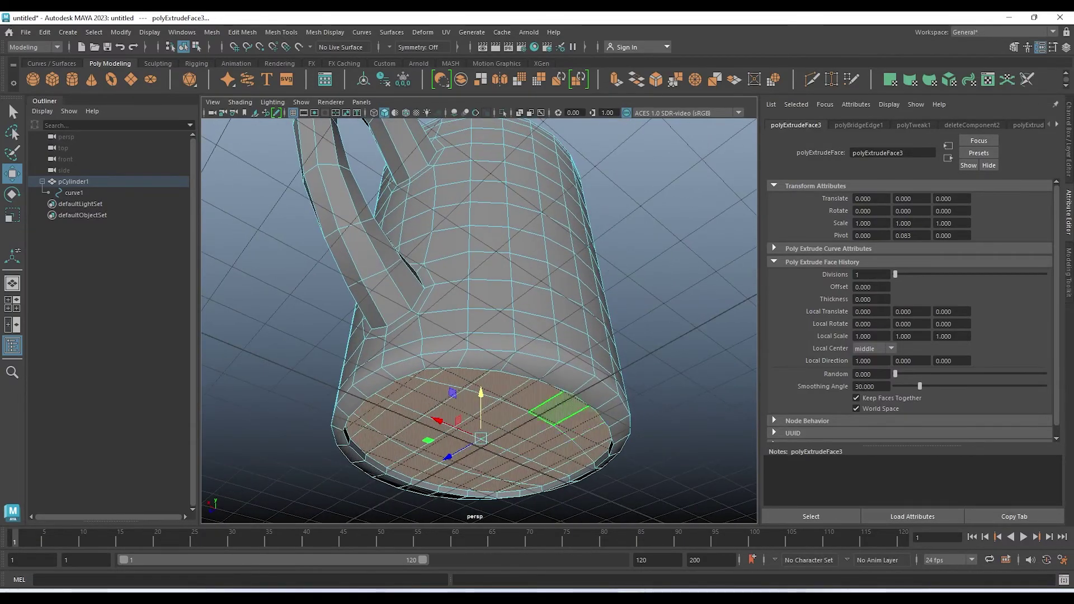
scroll(478, 320, "up", 3)
scroll(478, 321, "up", 3)
scroll(479, 321, "up", 1)
scroll(479, 320, "down", 2)
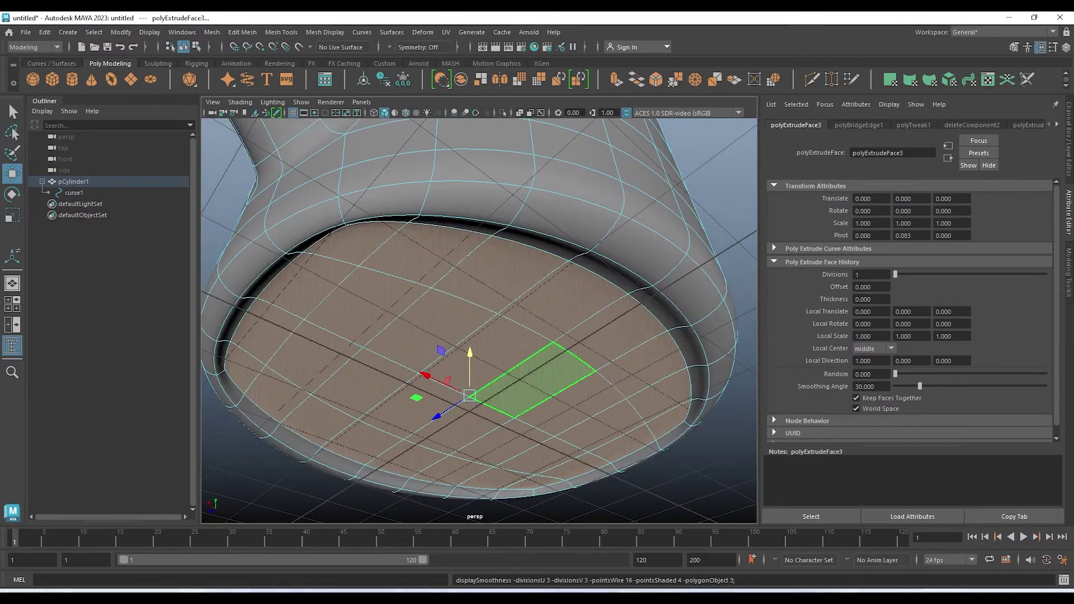
mouse_move(479, 321)
left_mouse_down("alt")
mouse_move(503, 313)
mouse_move(492, 291)
left_mouse_up("alt")
scroll(478, 321, "down", 3)
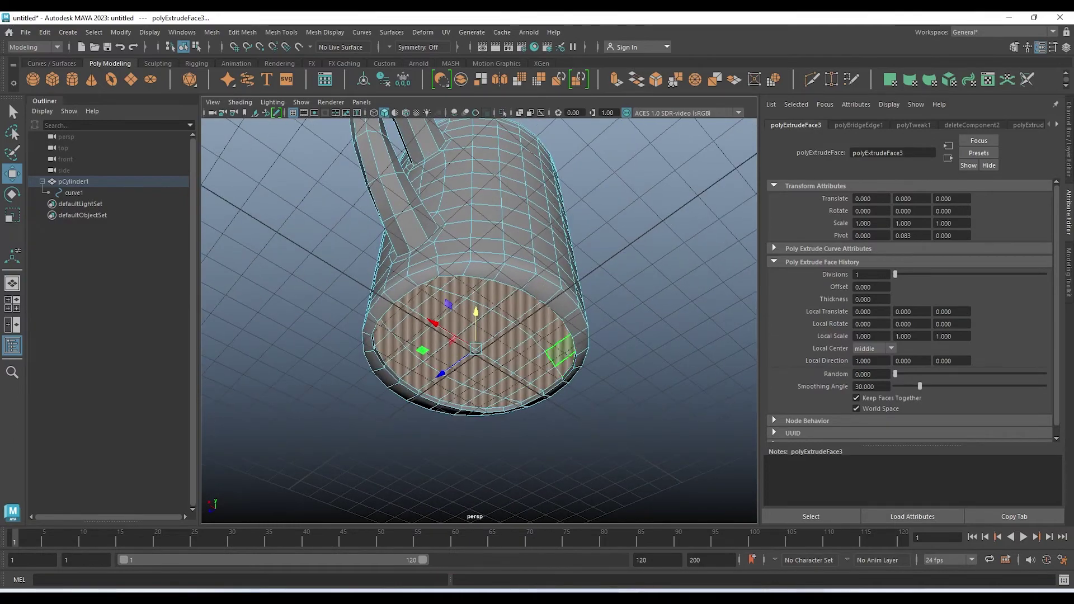
scroll(565, 358, "up", 3)
mouse_move(598, 249)
right_mouse_down()
mouse_move(605, 235)
mouse_move(663, 237)
right_mouse_up()
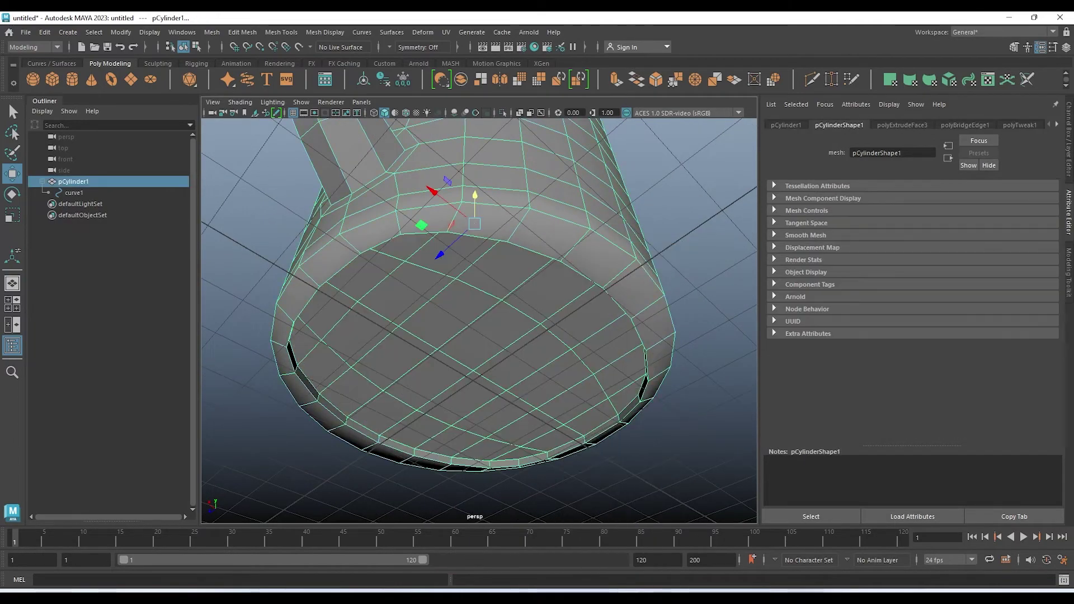
Insert edge loops near the mug's base rim with the Insert Edge Loop tool
left_click_drag(663, 238, 664, 221, "alt")
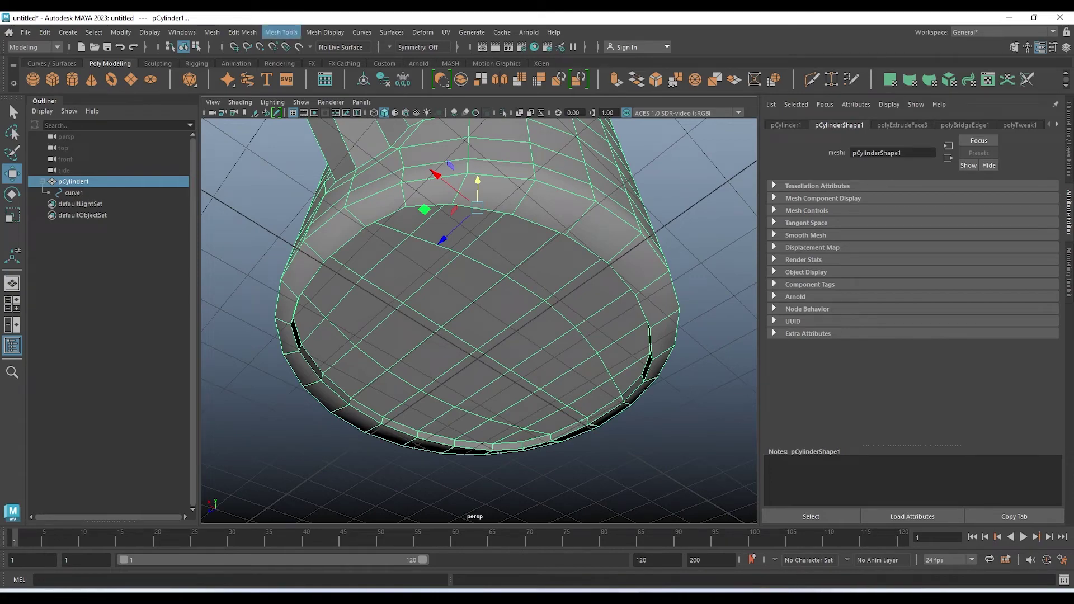
left_click(281, 32)
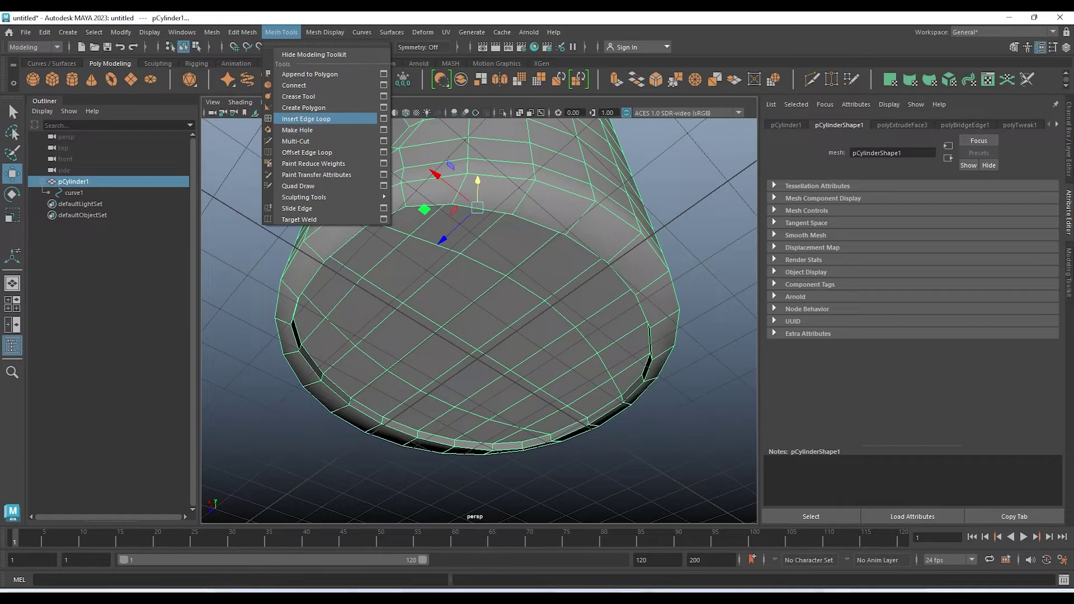
left_click(306, 119)
left_click_drag(476, 279, 476, 235, "alt")
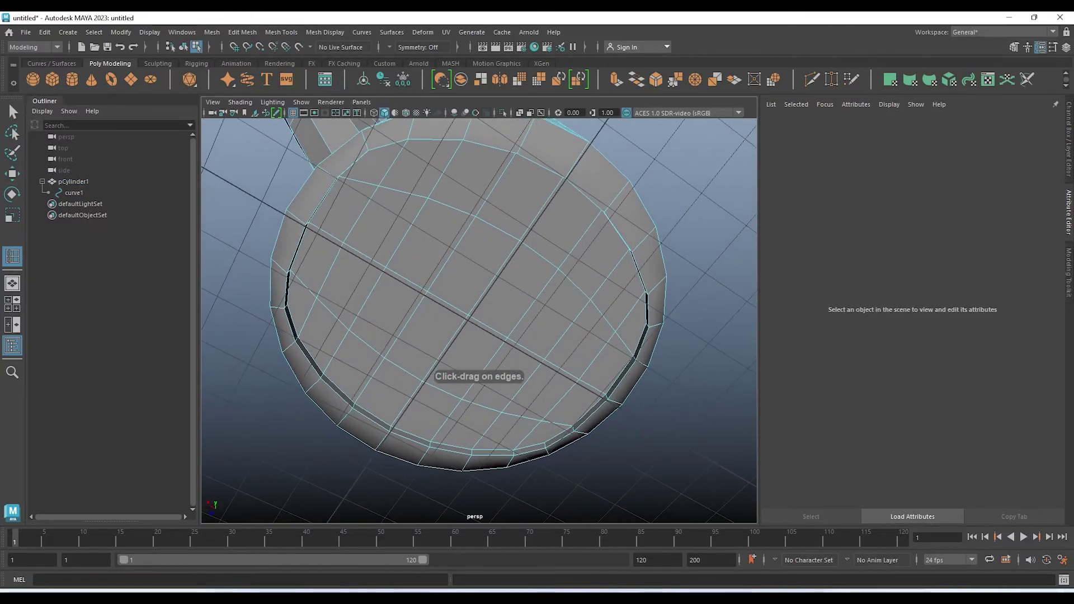
left_click(475, 280)
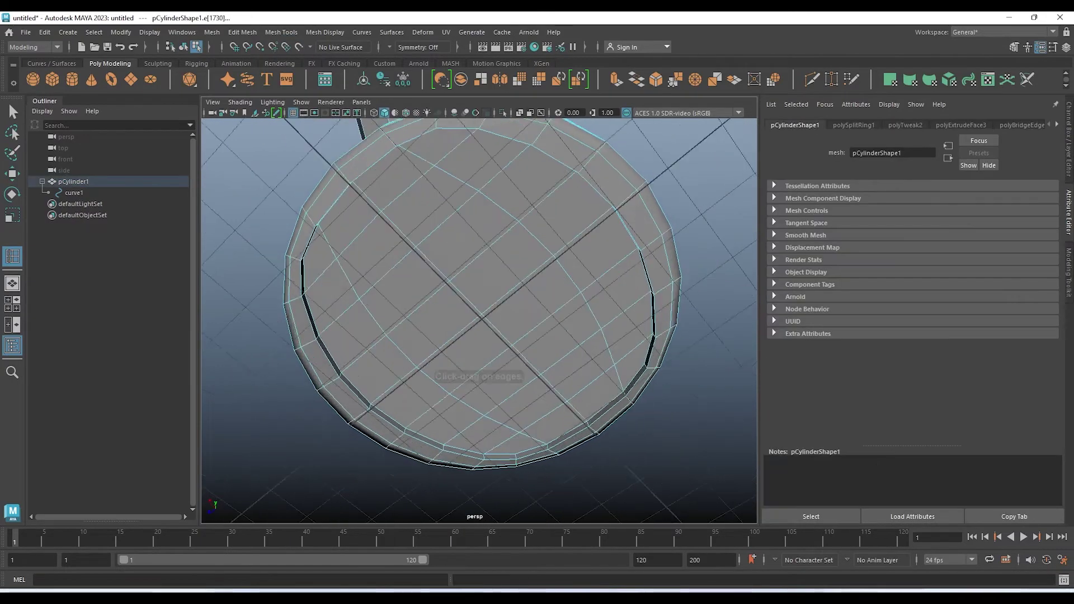
left_click_drag(475, 280, 476, 235, "alt")
left_click_drag(476, 279, 475, 257, "alt")
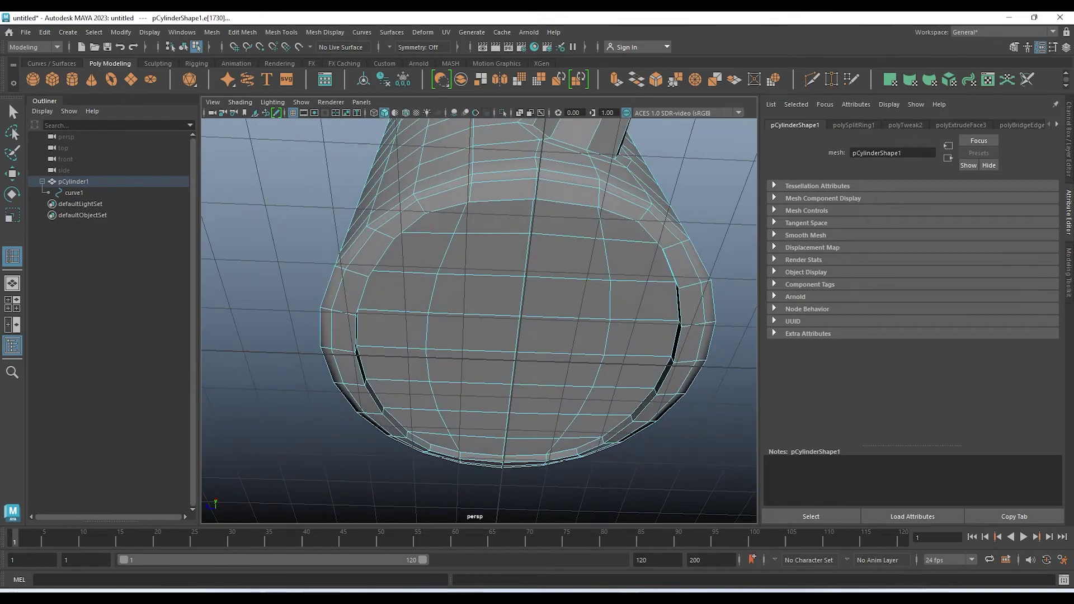
scroll(478, 320, "up", 3)
left_click(476, 280)
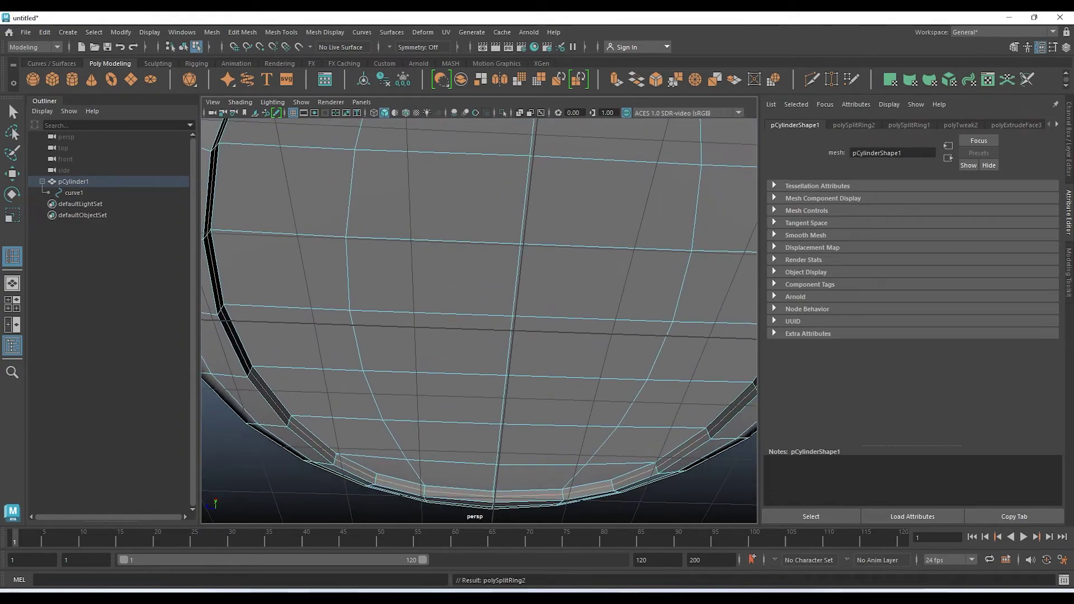
scroll(478, 321, "down", 5)
left_click_drag(476, 280, 476, 213, "alt")
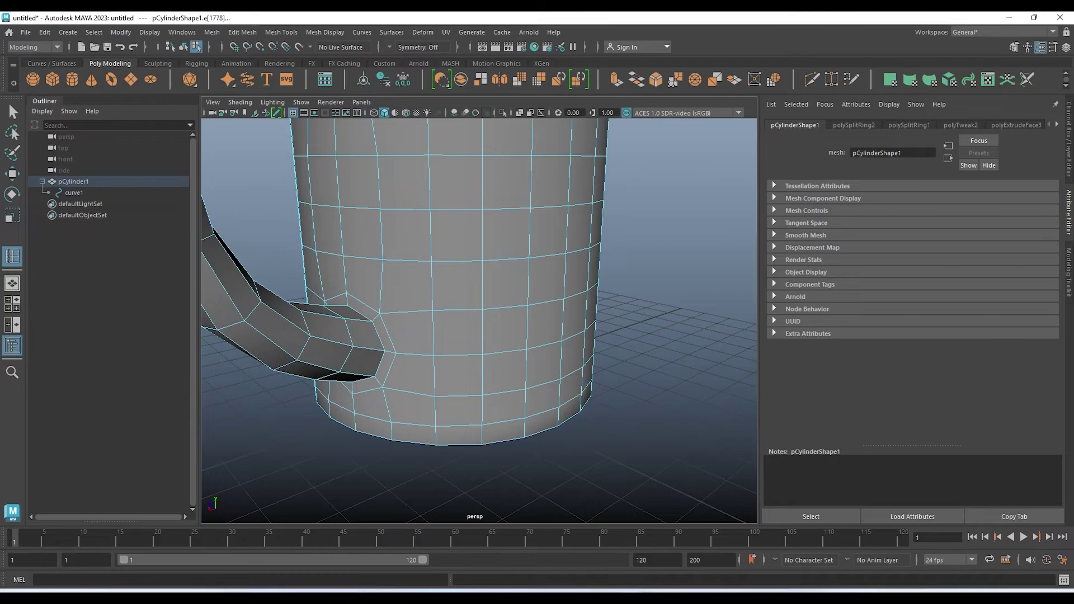
Toggle smooth preview (3 and 1) while orbiting to inspect the tightened base
key("3")
mouse_move(479, 320)
left_mouse_down("alt")
mouse_move(487, 241)
mouse_move(482, 324)
mouse_move(479, 268)
left_mouse_up("alt")
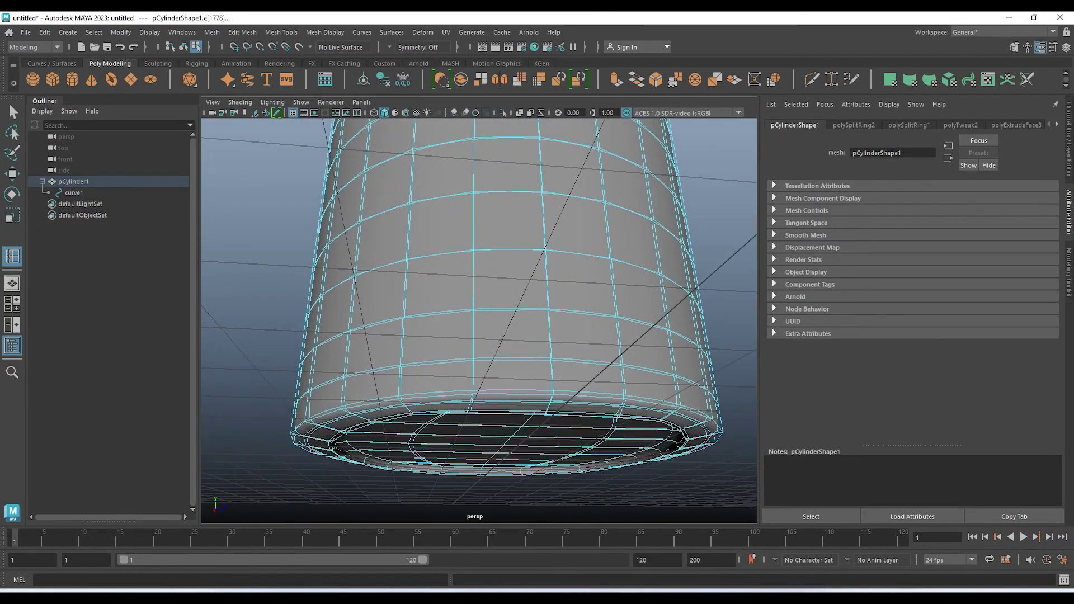
key("1")
left_click_drag(479, 320, 481, 381, "alt")
scroll(479, 320, "down", 3)
scroll(479, 321, "down", 2)
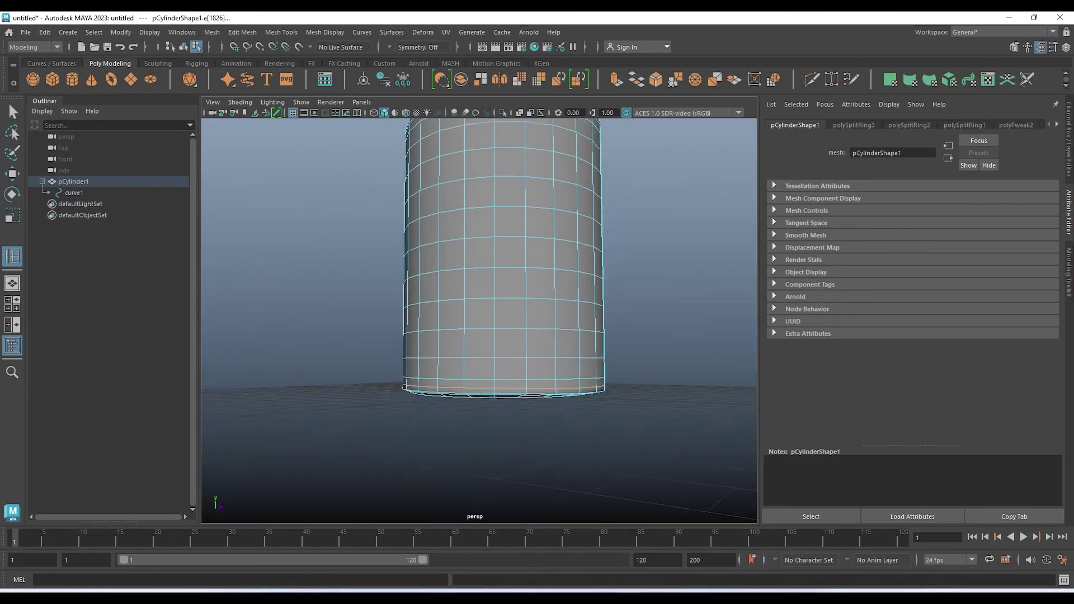
left_click_drag(479, 320, 492, 386, "alt")
scroll(479, 321, "up", 2)
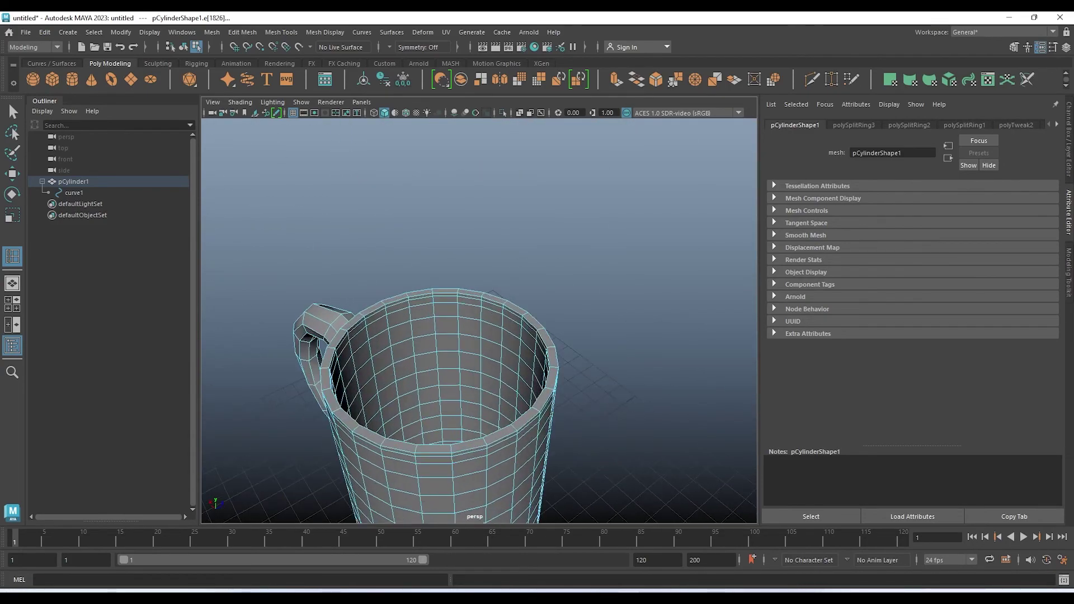
key("3")
left_click_drag(478, 320, 479, 235, "alt")
mouse_move(479, 321)
left_mouse_down("alt")
mouse_move(479, 381)
mouse_move(369, 380)
left_mouse_up("alt")
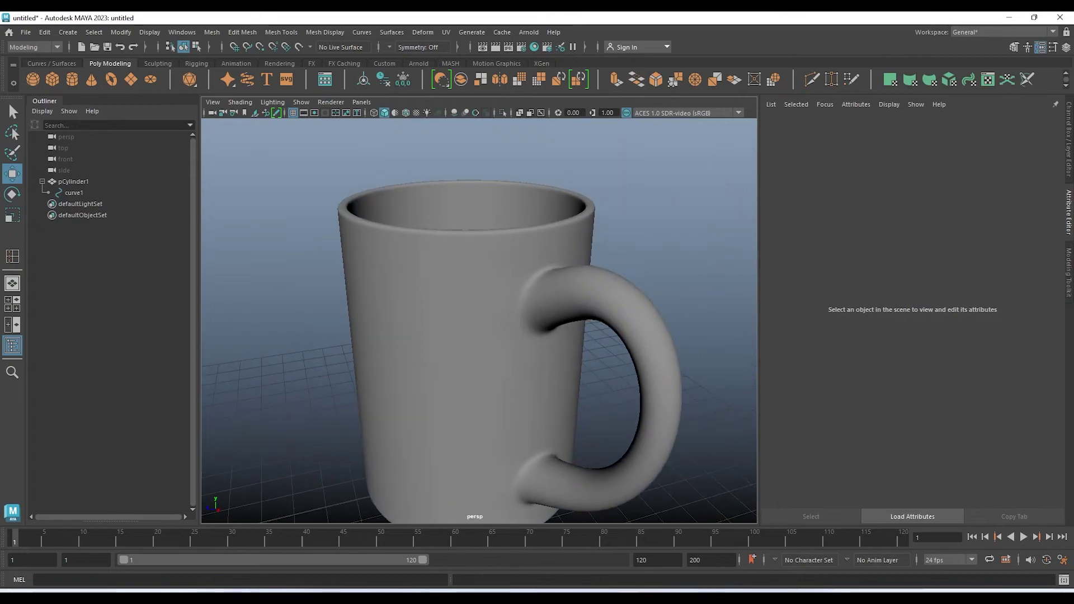
scroll(479, 321, "down", 5)
left_click_drag(478, 321, 492, 320, "alt")
Frame the mug and assign it a new aiStandardSurface material
left_click(448, 336)
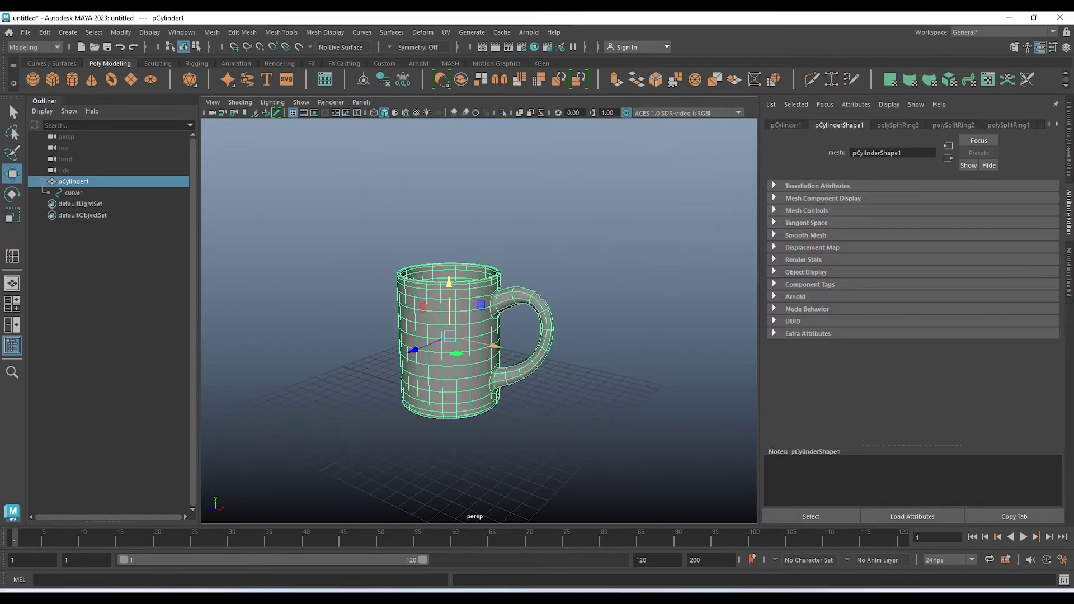
key("f")
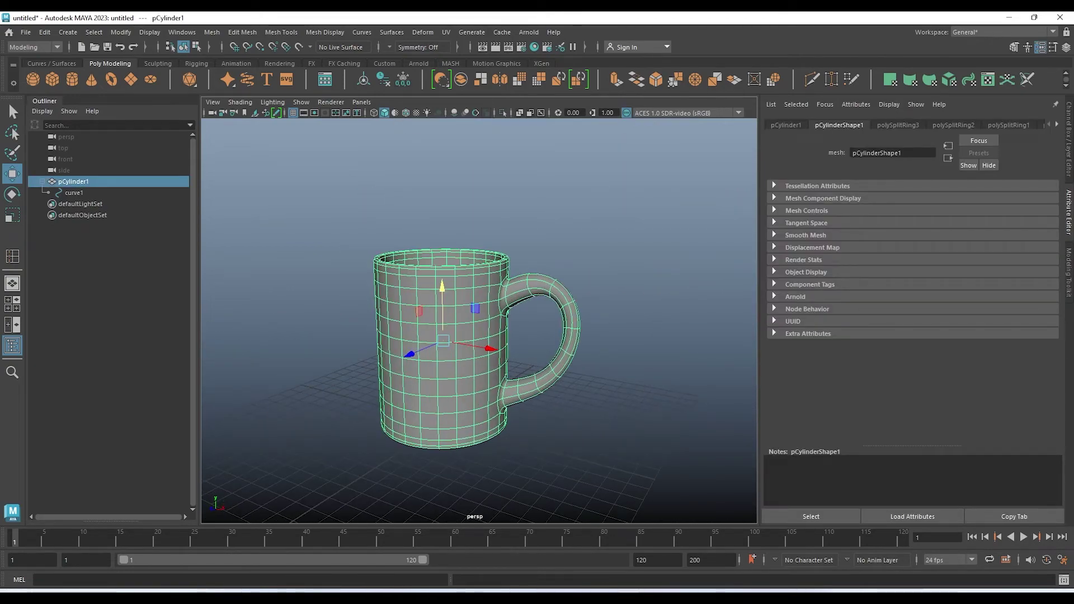
right_click_drag(464, 269, 462, 555)
left_click(461, 555)
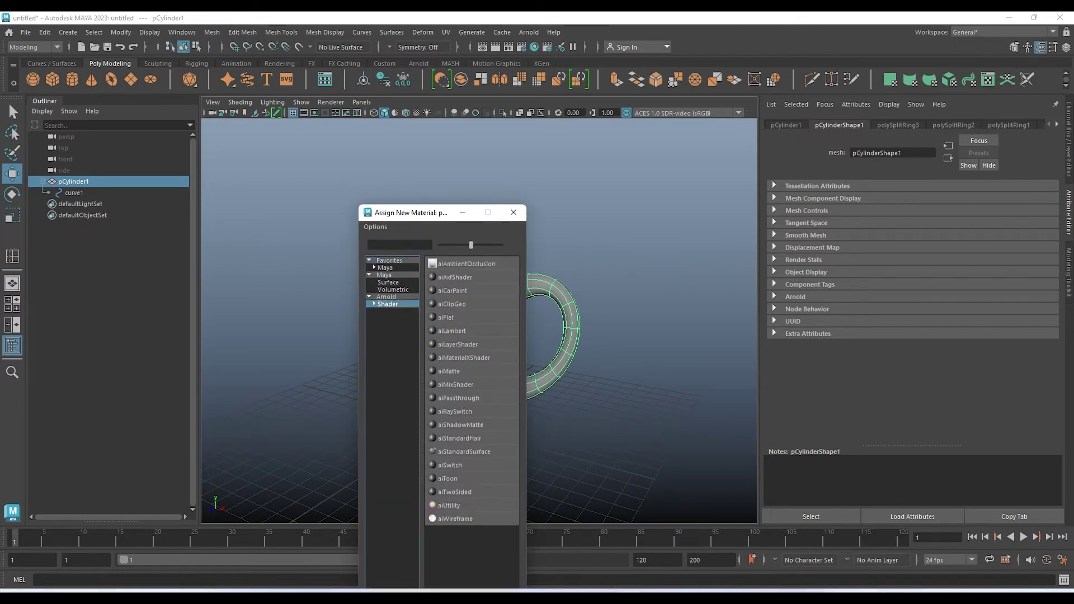
left_click(464, 451)
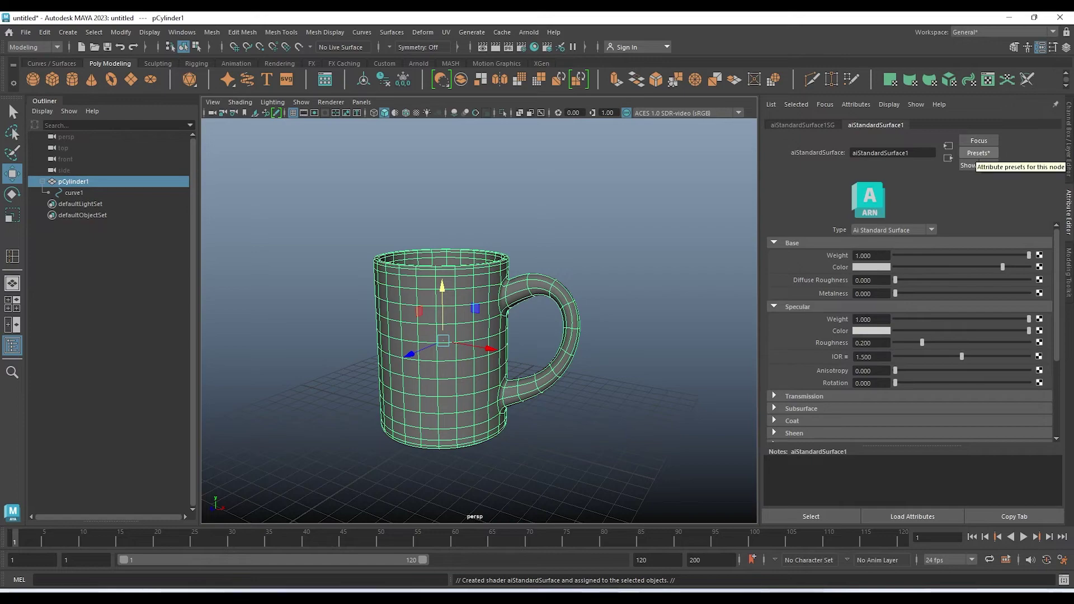
Apply the Ceramic preset to the aiStandardSurface1 material
left_click(978, 152)
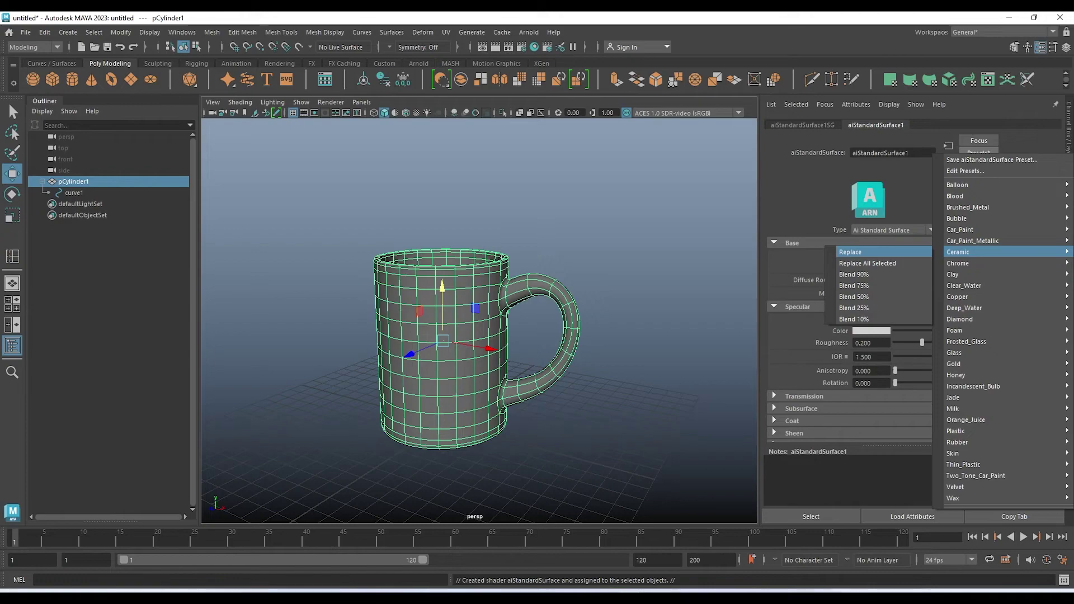
left_click(856, 252)
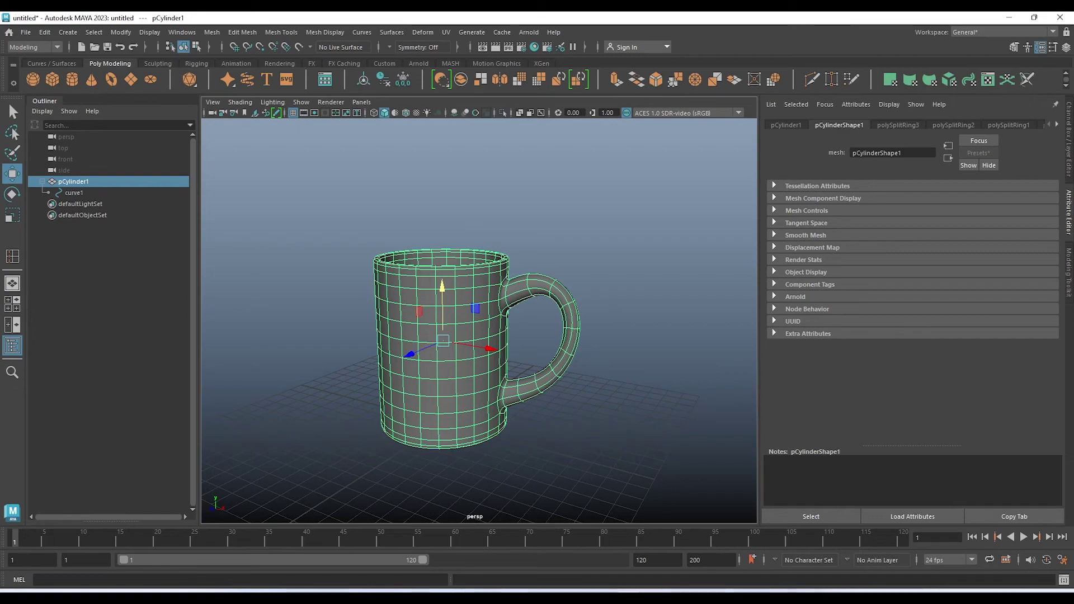
left_click(44, 32)
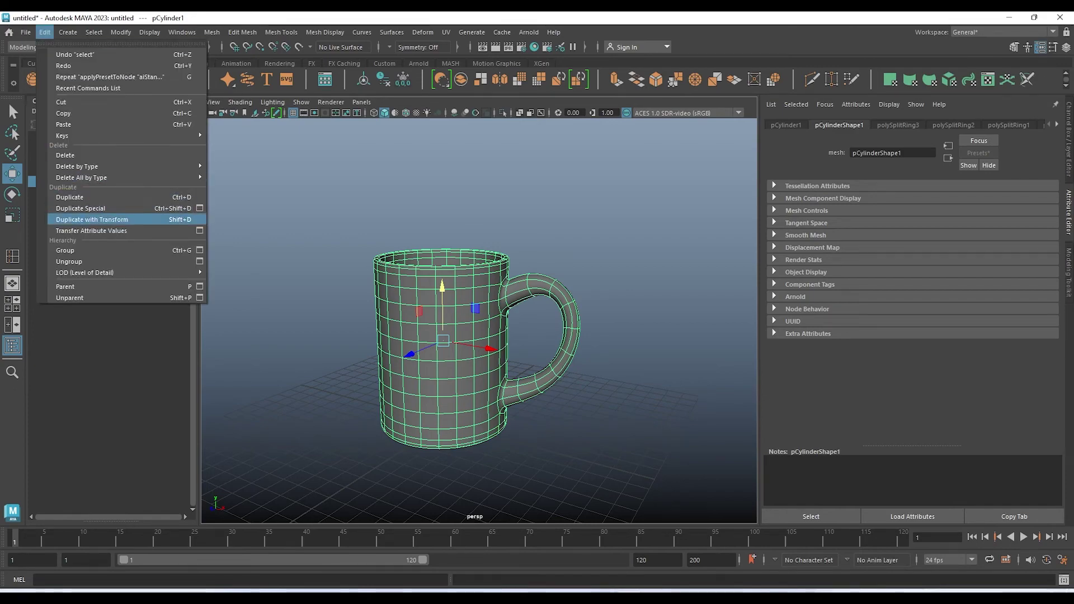
Run Delete by Type > History, test moving curve1 along X, and undo the moves
left_click(240, 166)
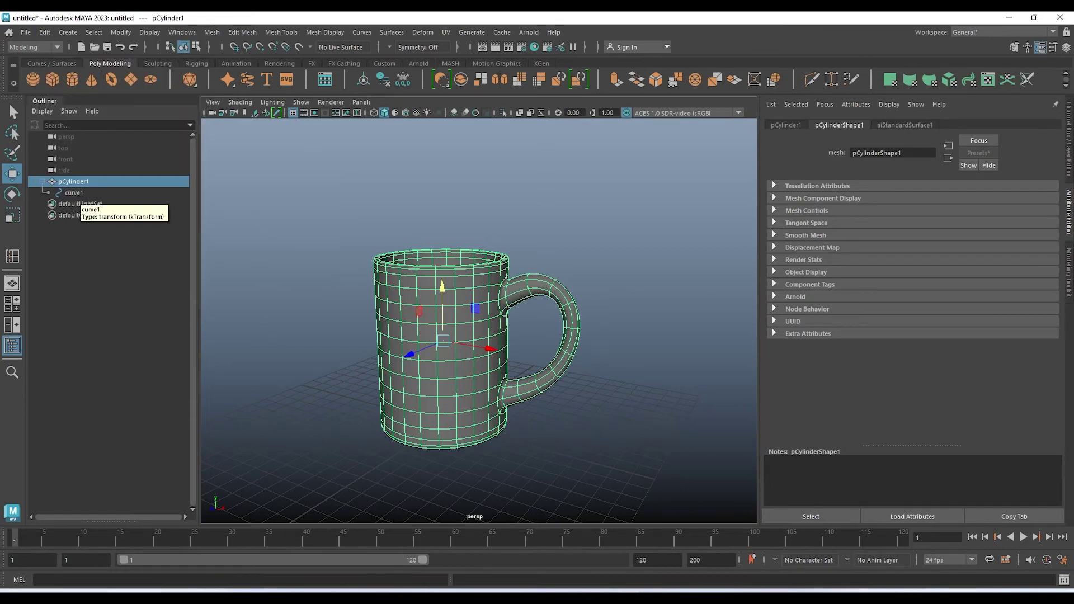
left_click(74, 193)
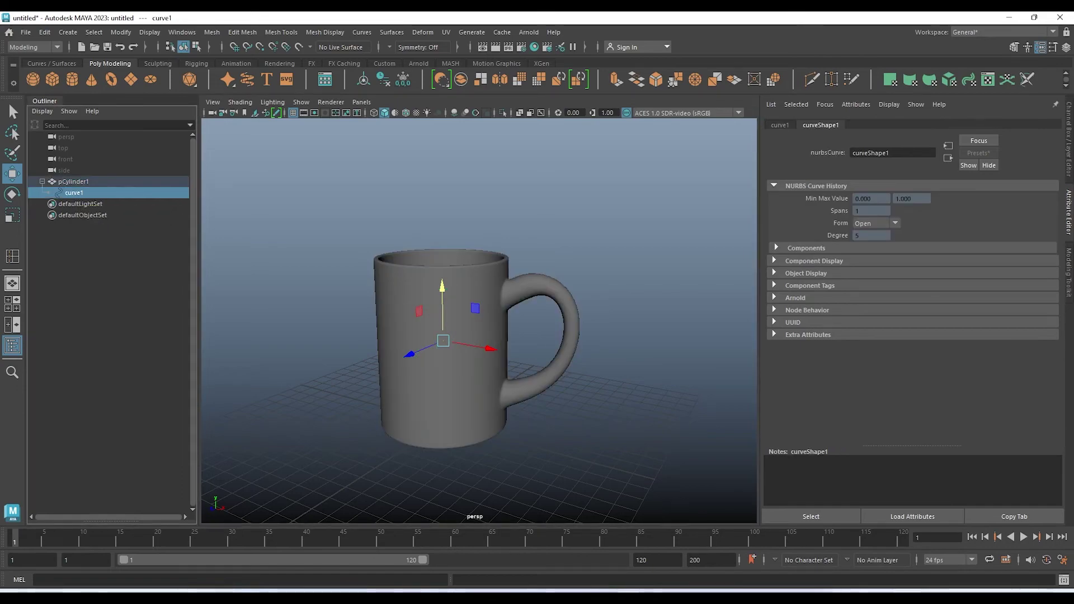
left_click_drag(483, 348, 428, 338)
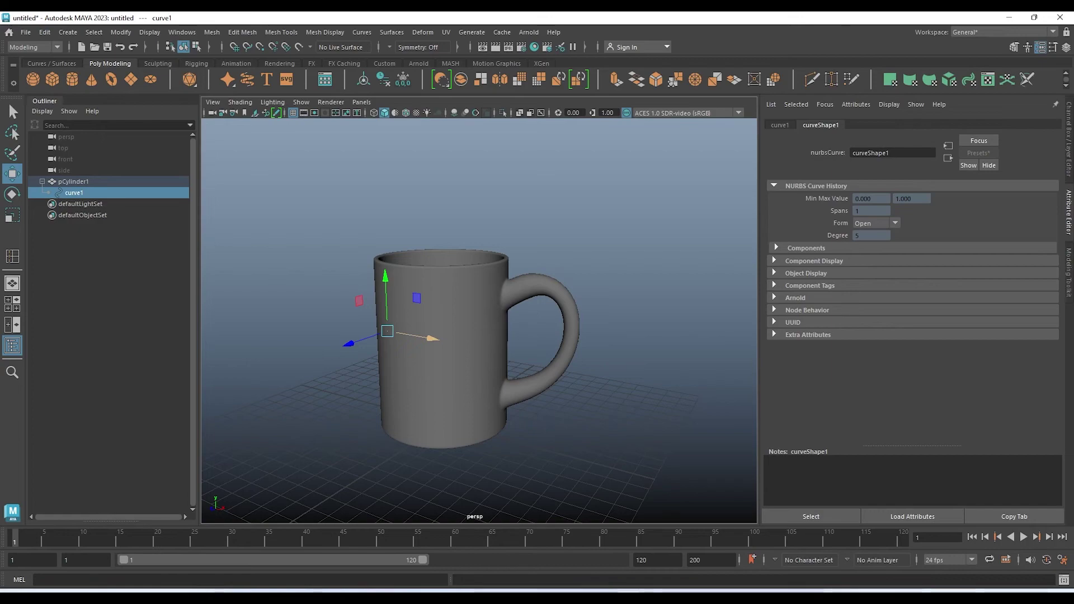
key("ctrl+z")
key("ctrl+z")
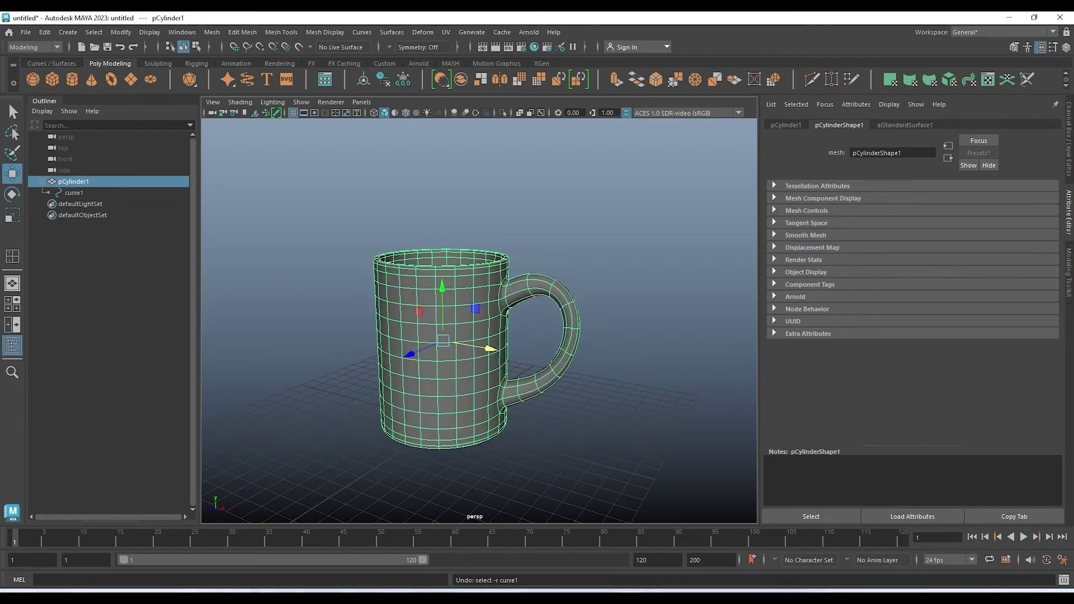
key("ctrl+a")
key("ctrl+z")
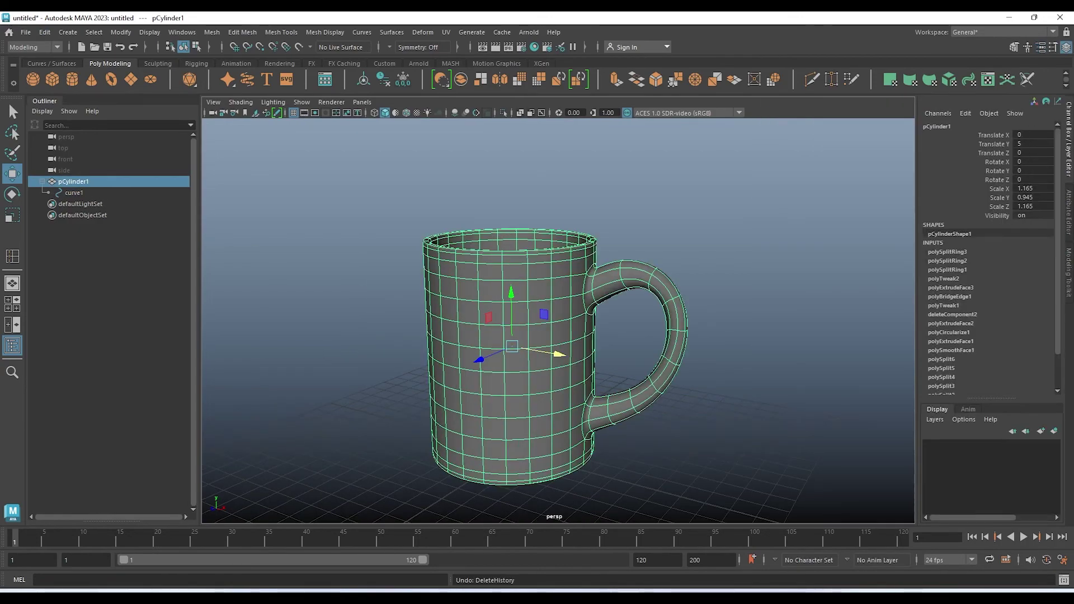
left_click(74, 193)
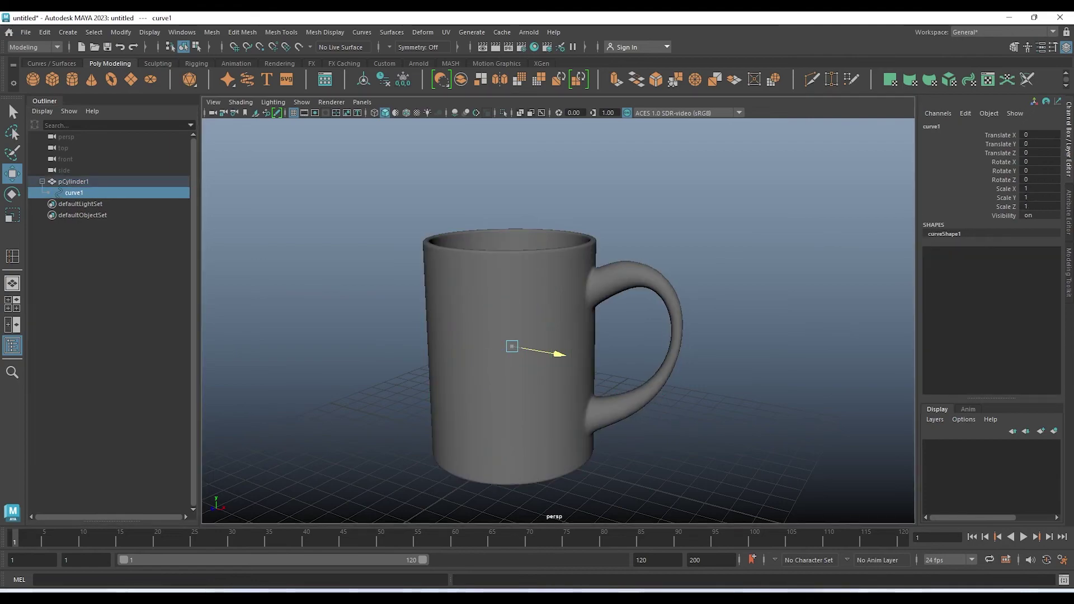
mouse_move(558, 353)
left_mouse_down()
mouse_move(747, 386)
mouse_move(414, 329)
mouse_move(471, 338)
left_mouse_up()
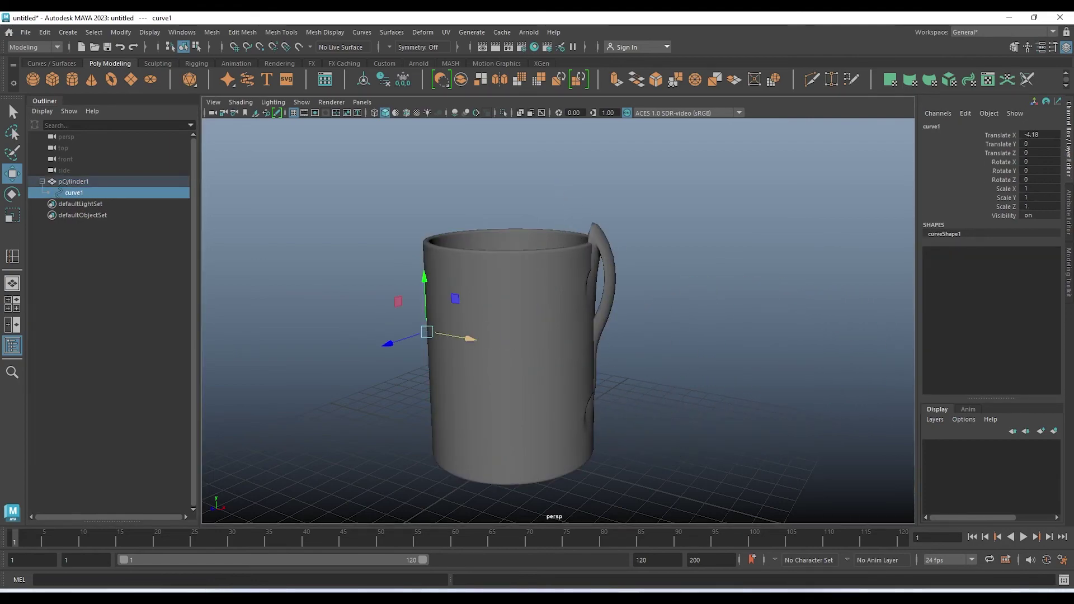
key("ctrl+z")
key("ctrl+z")
key("ctrl+z")
key("ctrl+z")
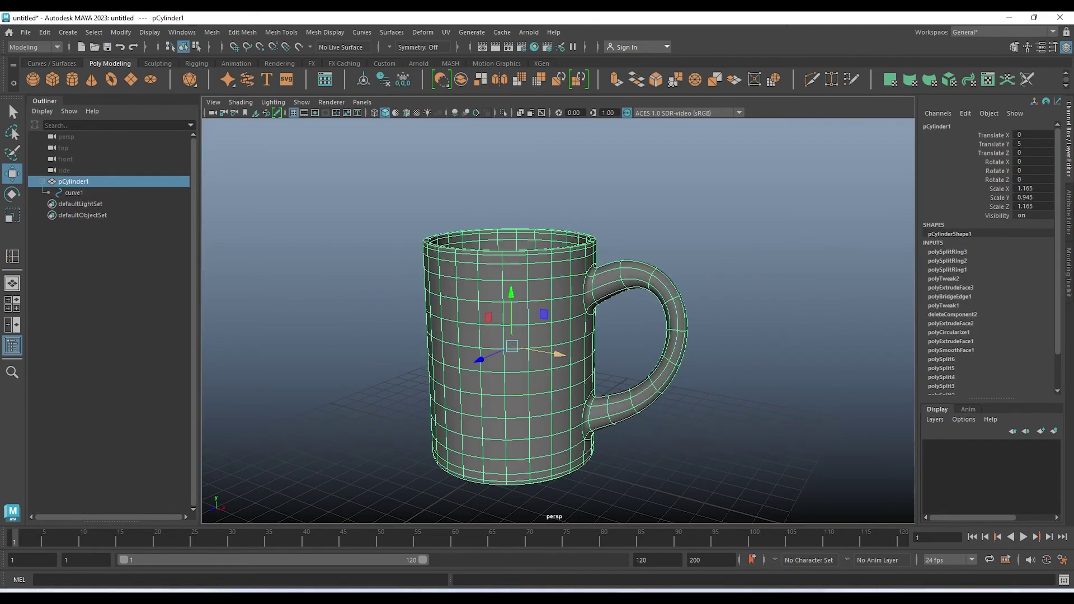
left_click_drag(557, 354, 407, 327)
key("ctrl+z")
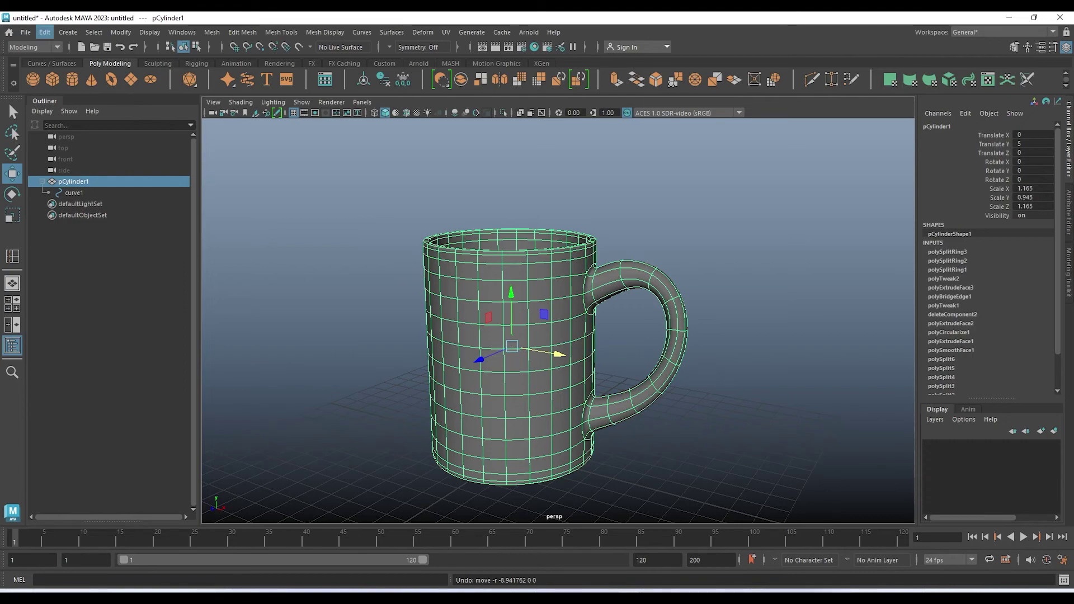
left_click(45, 32)
mouse_move(77, 166)
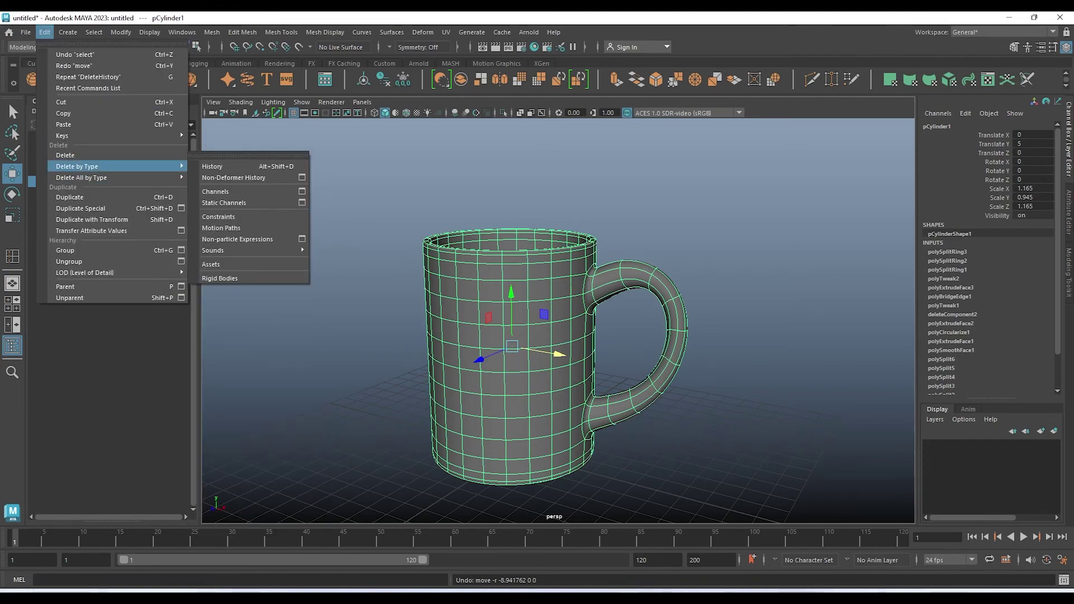
Delete the mug's history, confirm curve1 no longer drives the handle, delete curve1, reselect pCylinder1
left_click(224, 166)
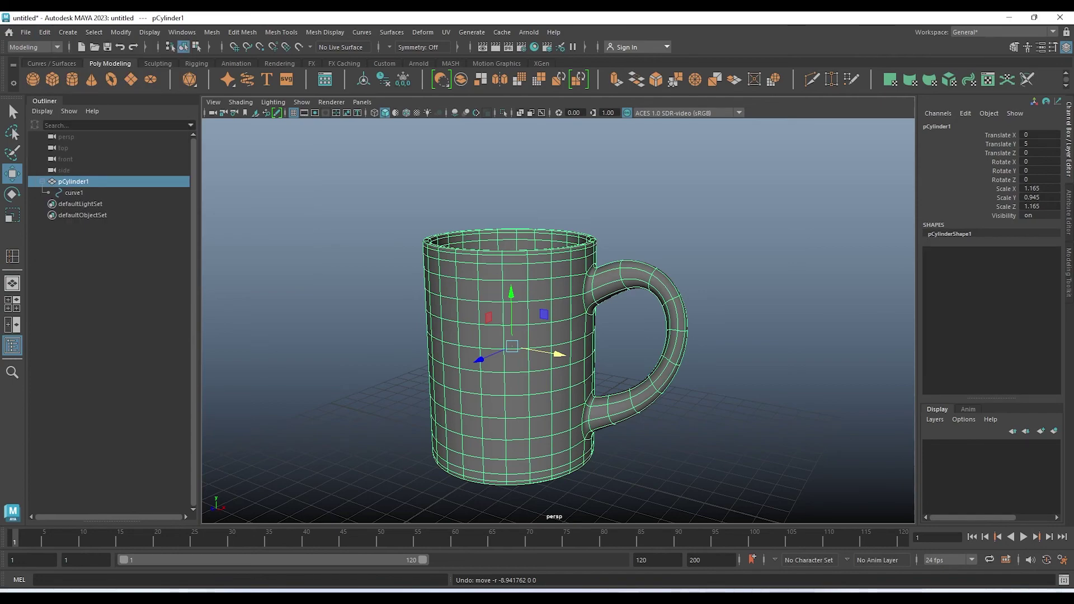
key("Down")
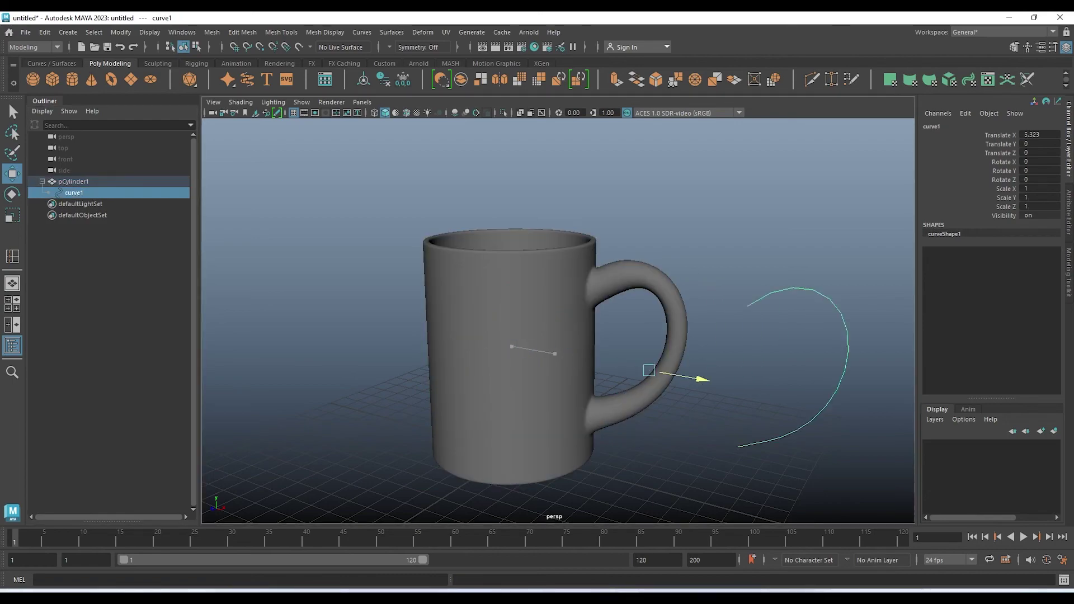
mouse_move(700, 378)
left_mouse_down()
mouse_move(420, 329)
mouse_move(693, 376)
mouse_move(622, 365)
left_mouse_up()
key("Delete")
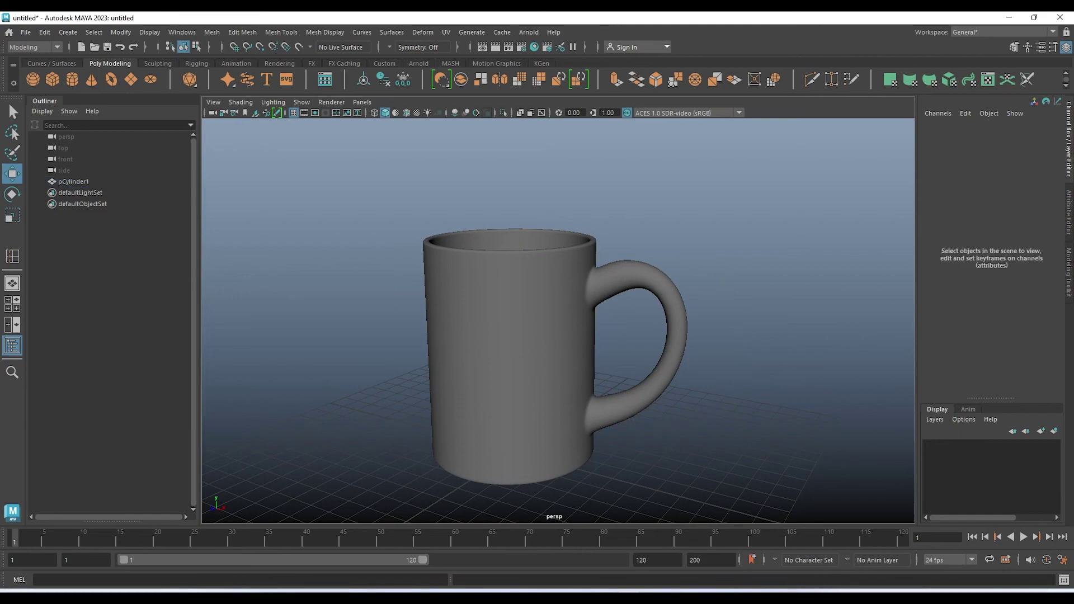
left_click(509, 358)
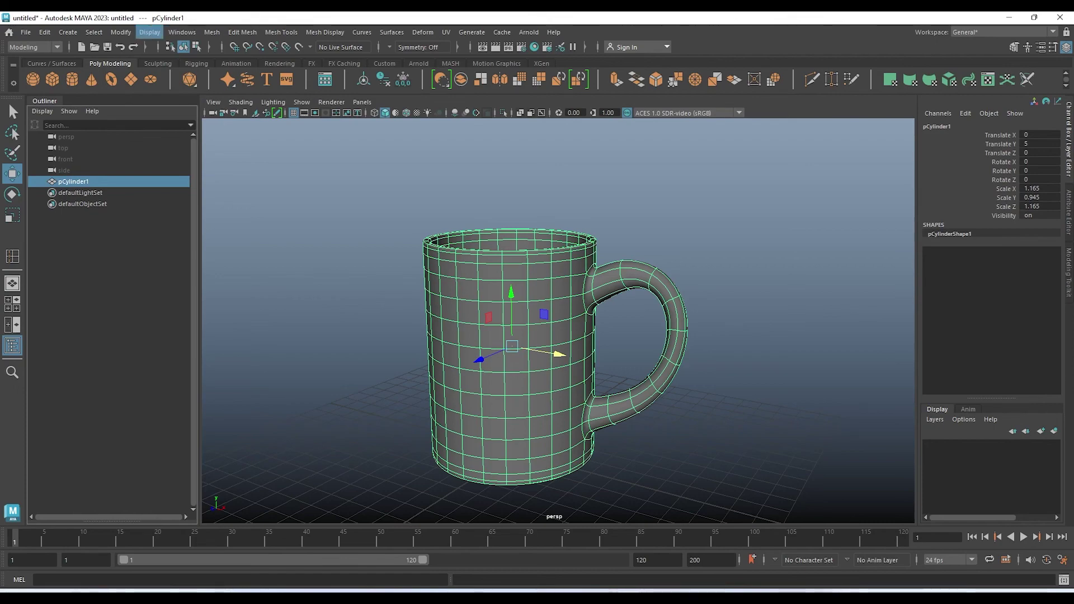
Apply Modify > Freeze Transformations to pCylinder1
left_click(121, 32)
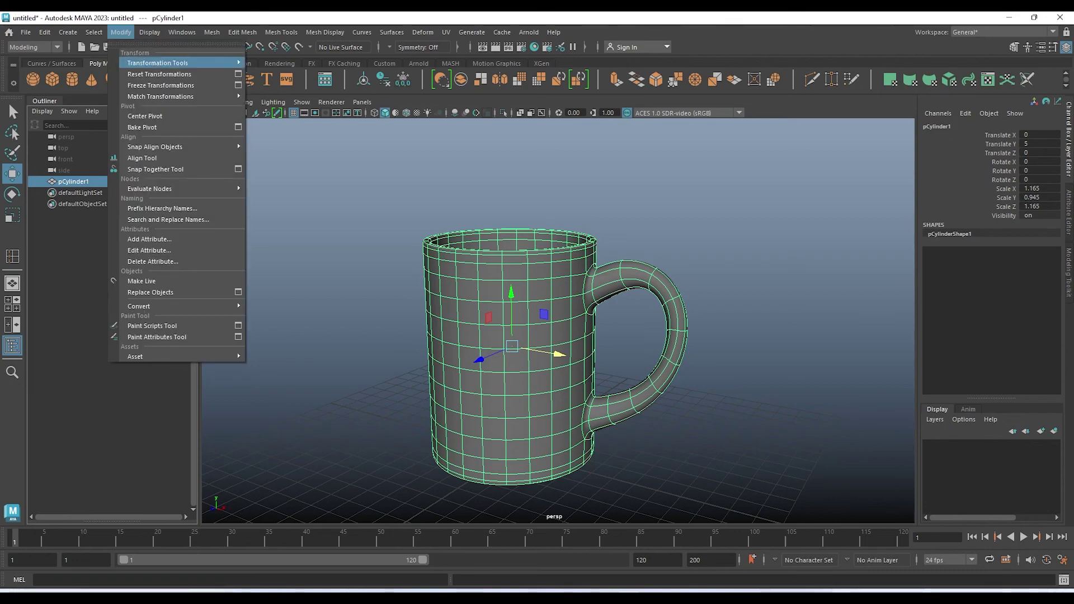
left_click(160, 85)
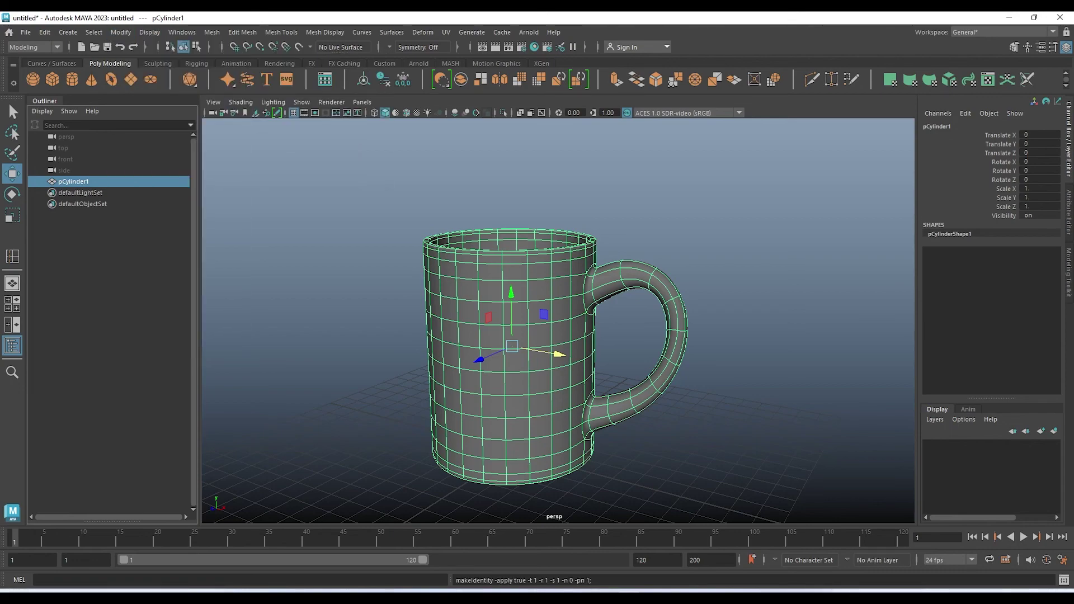